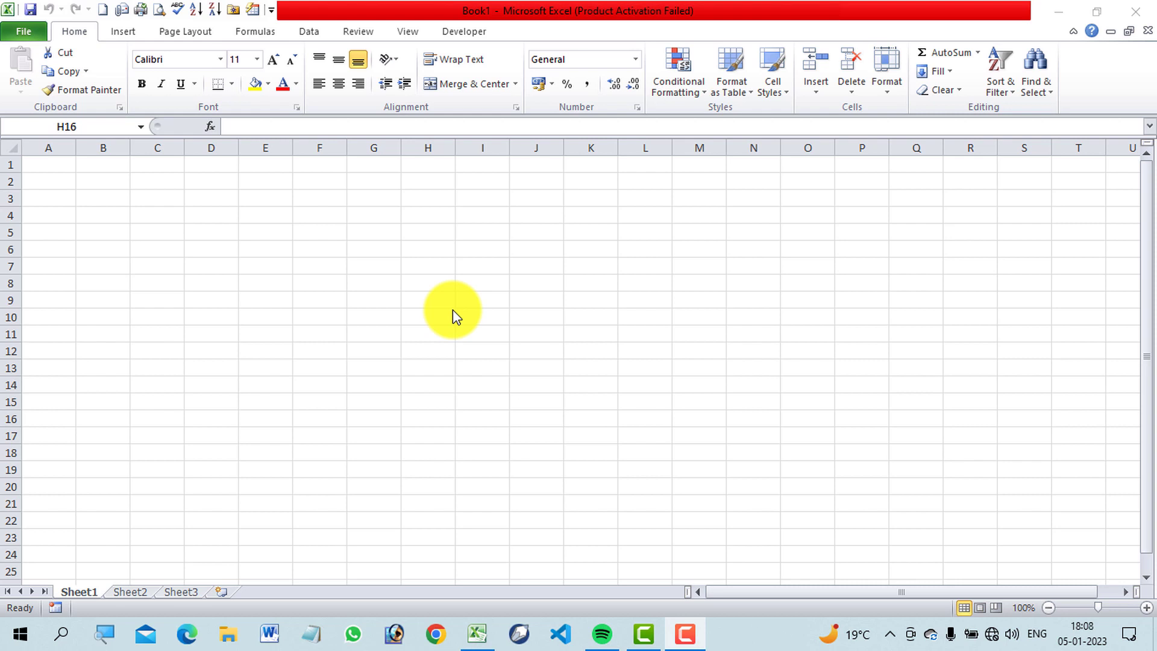
# Step: Click into Book1's blank worksheet to activate the Excel window
pyautogui.click(411, 248)
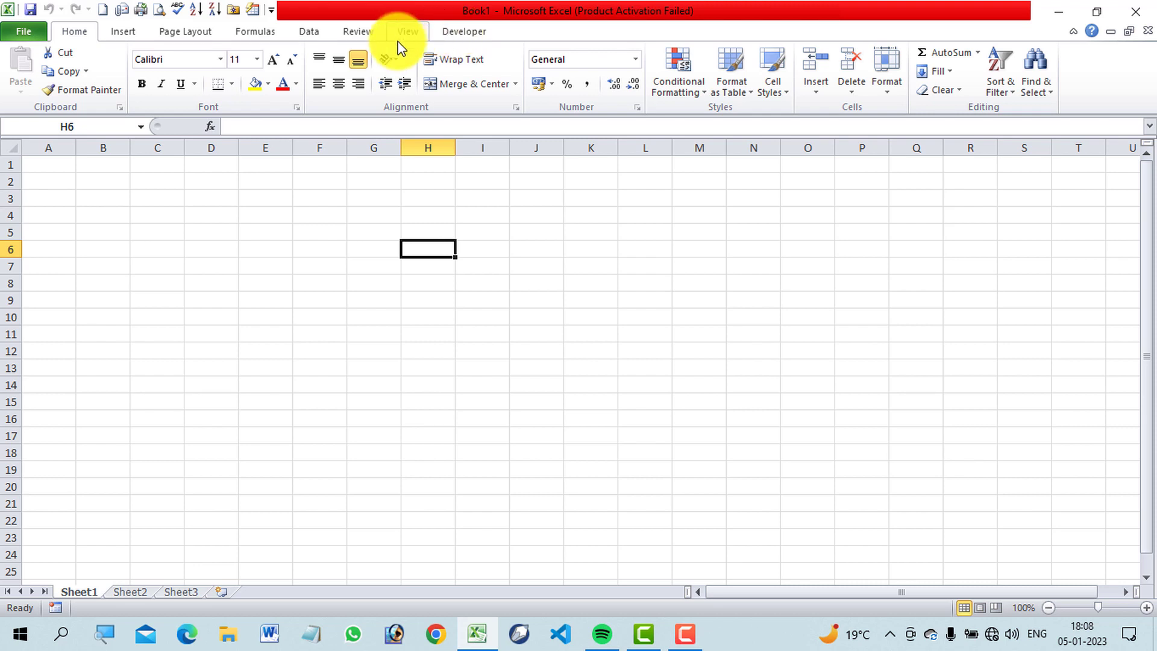
# Step: Enable the Developer tab under Options > Customize Ribbon > Main Tabs, then return to the worksheet
pyautogui.click(27, 35)
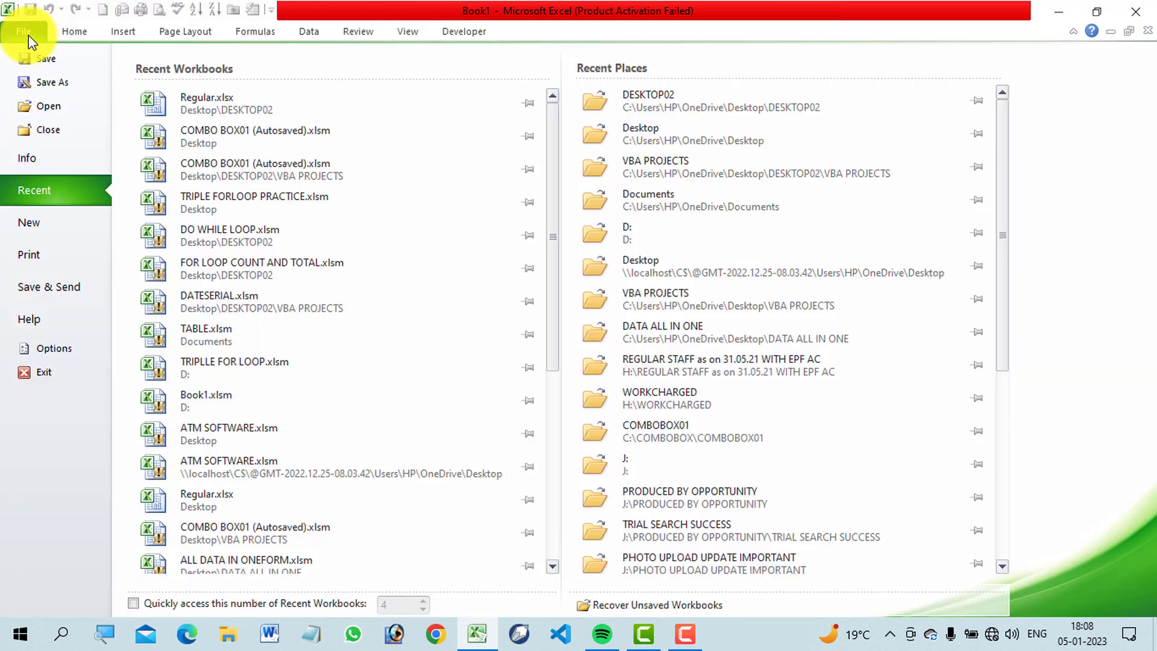
pyautogui.click(60, 348)
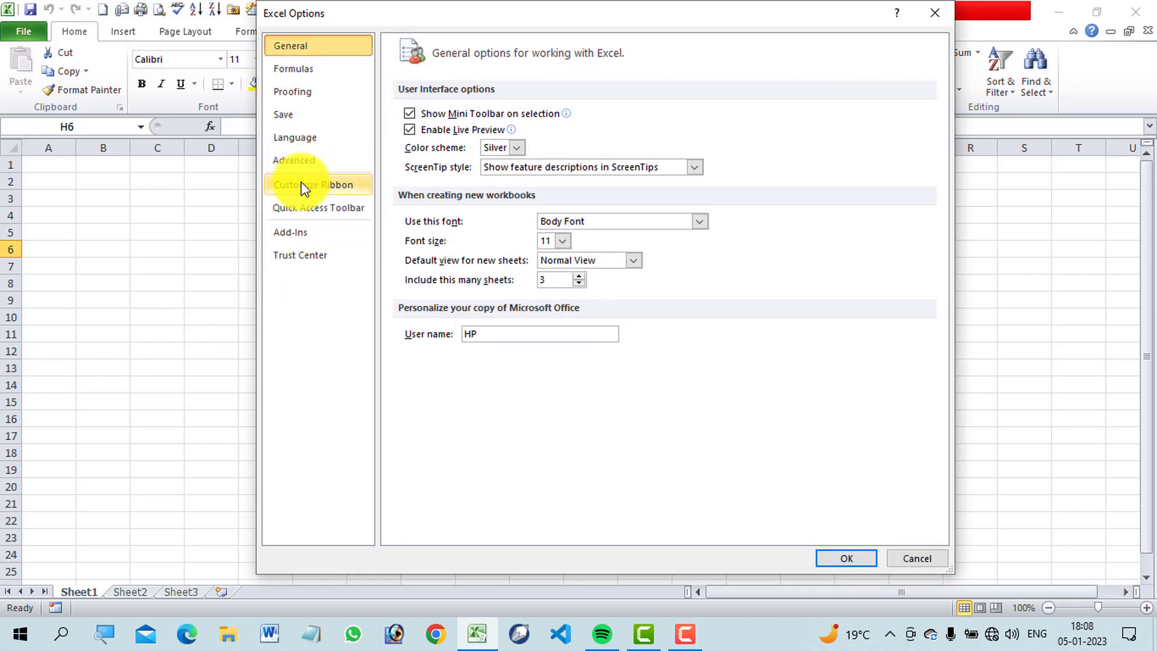
pyautogui.click(304, 185)
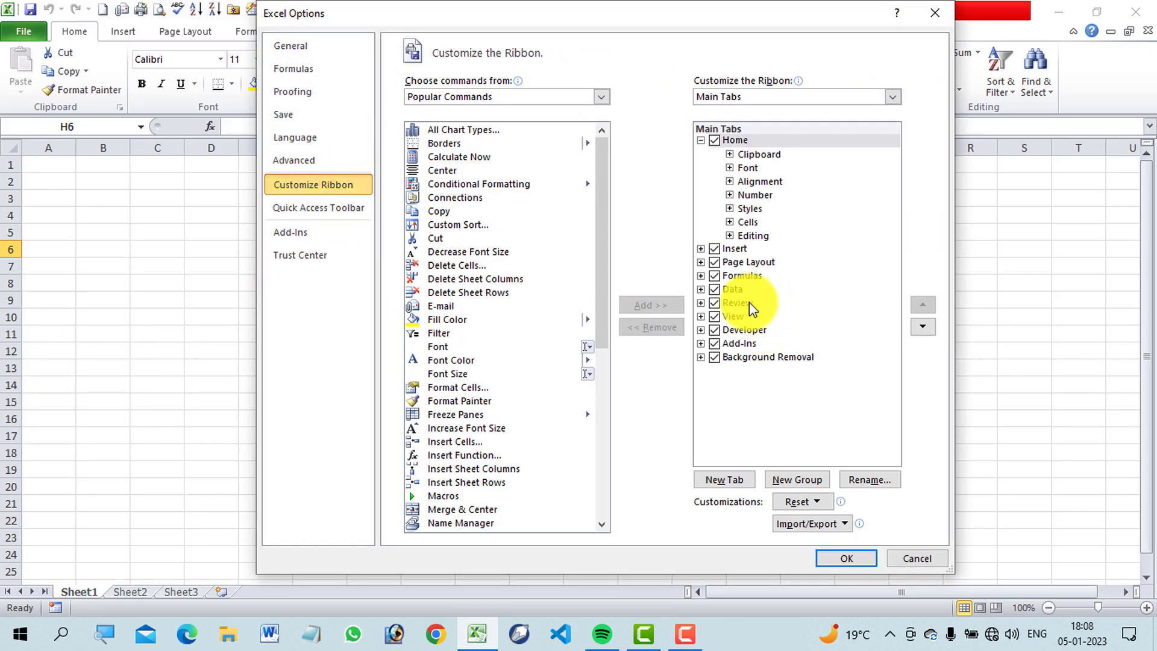
pyautogui.click(733, 330)
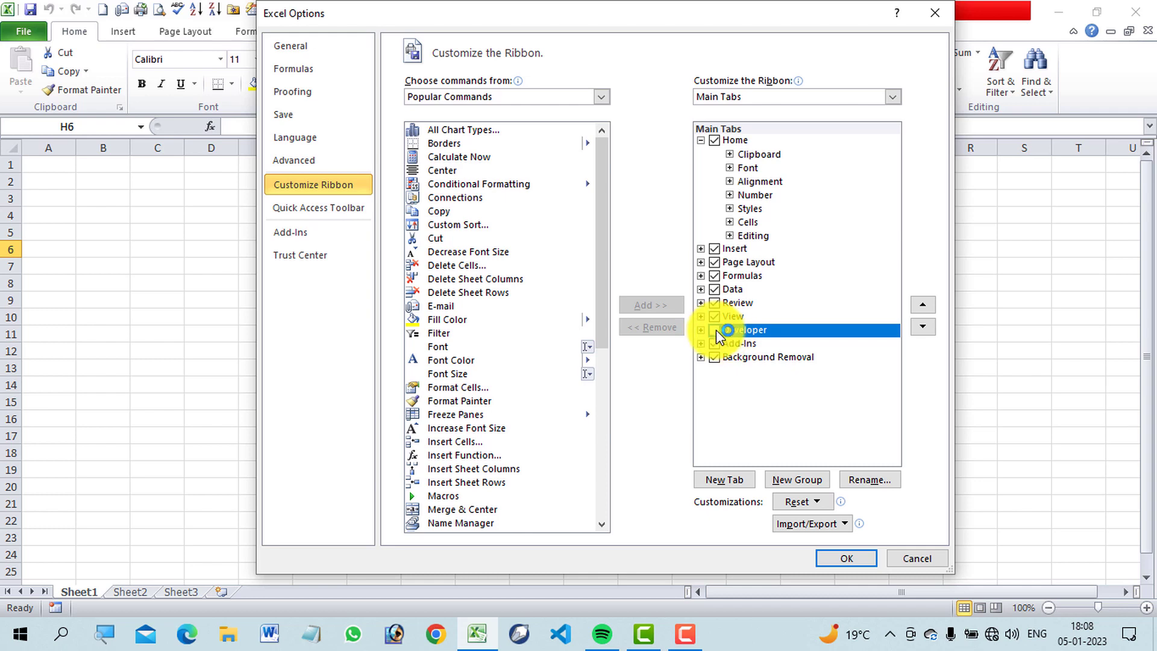
pyautogui.click(843, 557)
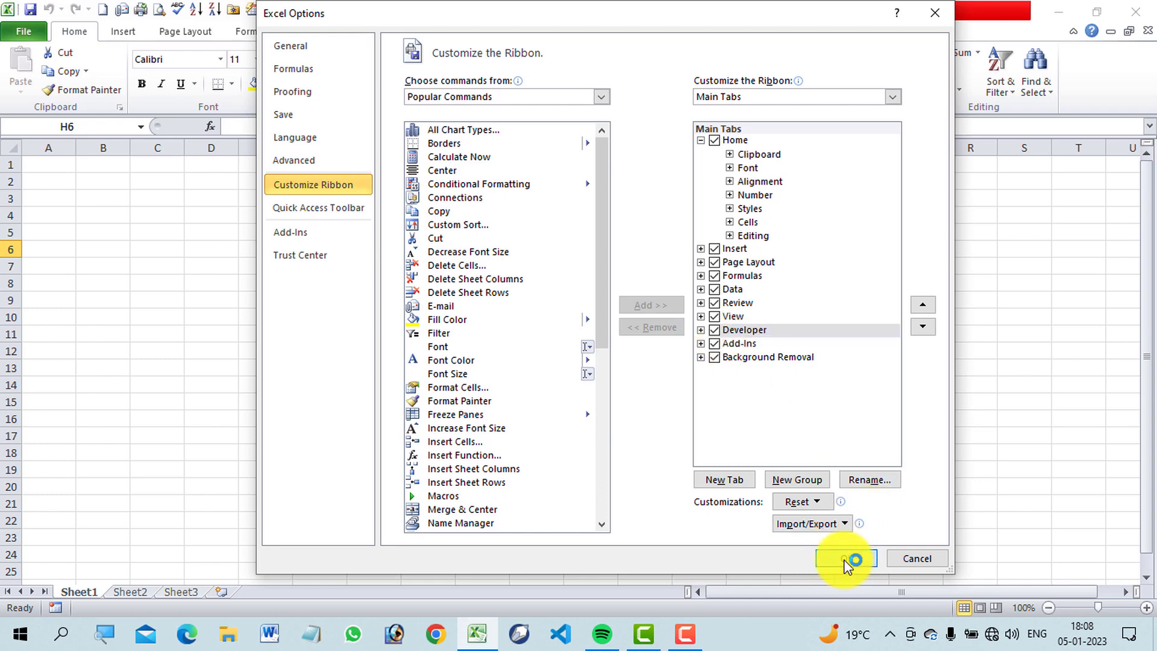
pyautogui.click(731, 383)
pyautogui.click(606, 346)
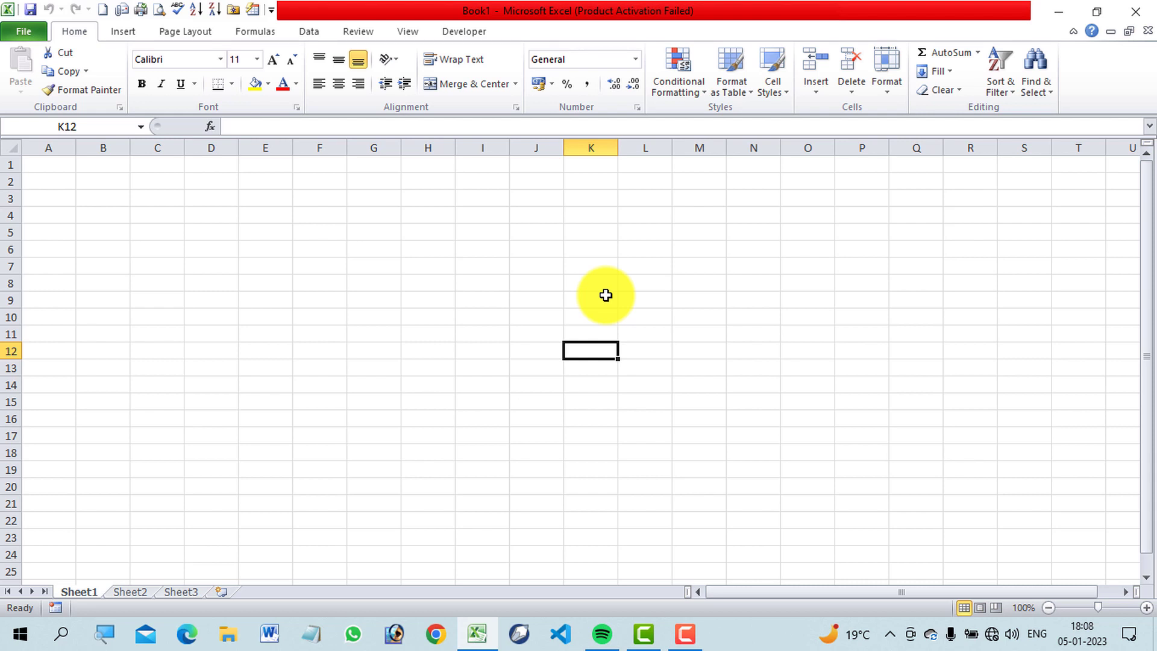
# Step: Launch the Visual Basic editor from the Developer tab and widen its Properties pane
pyautogui.click(470, 38)
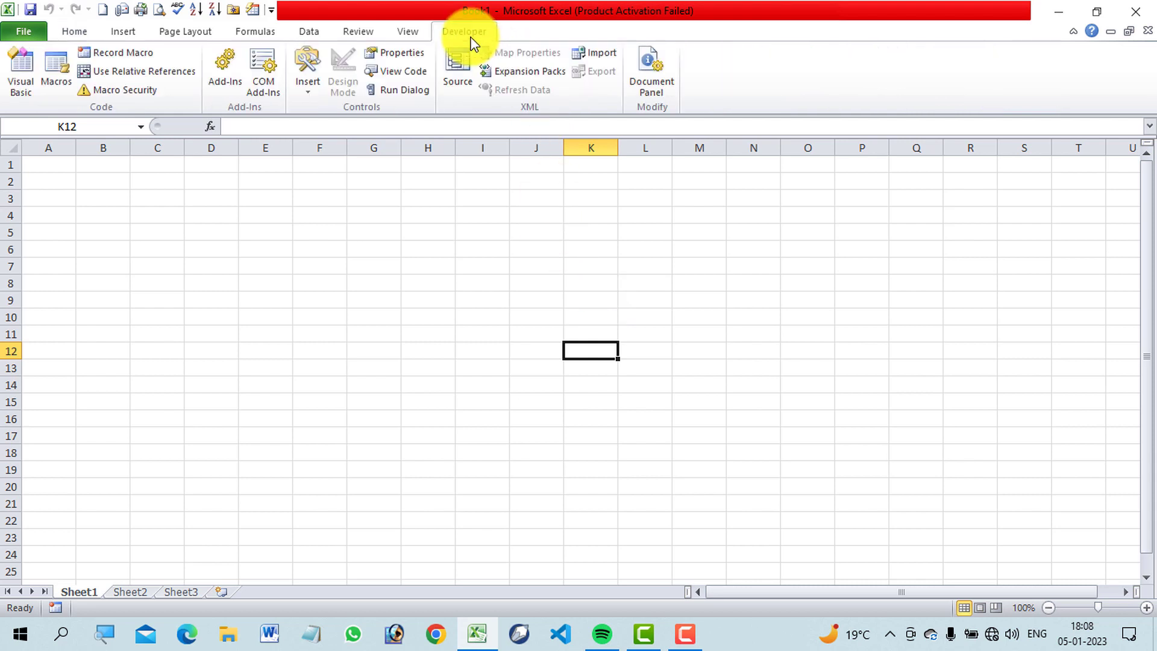
pyautogui.click(21, 84)
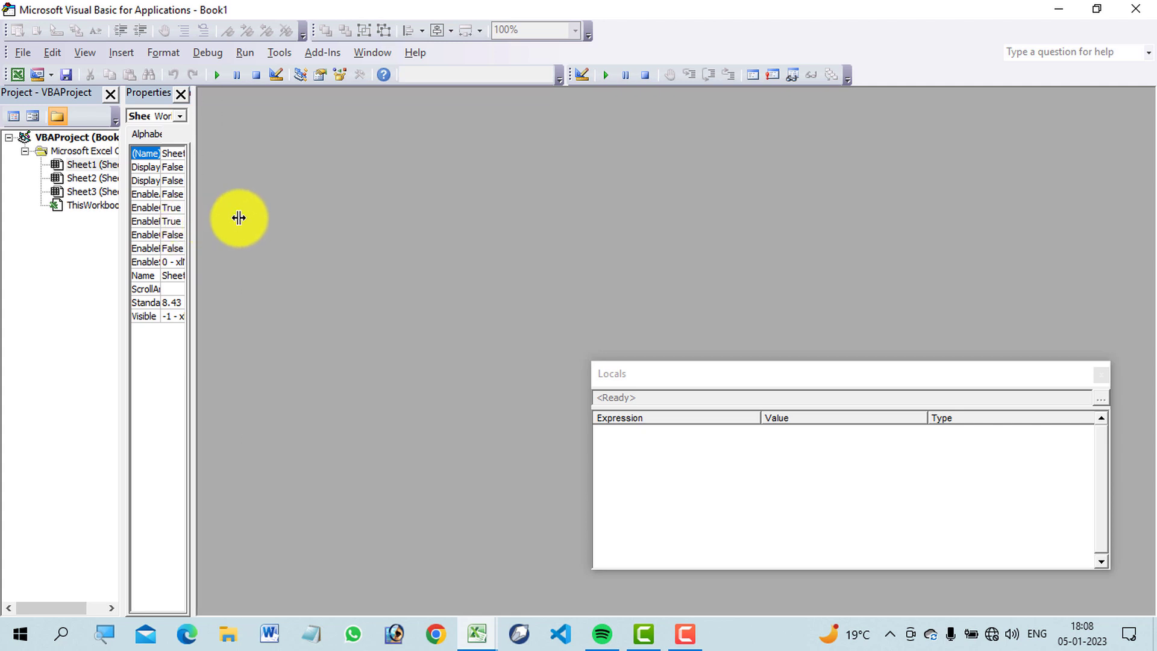
pyautogui.moveTo(191, 219); pyautogui.dragTo(237, 218)
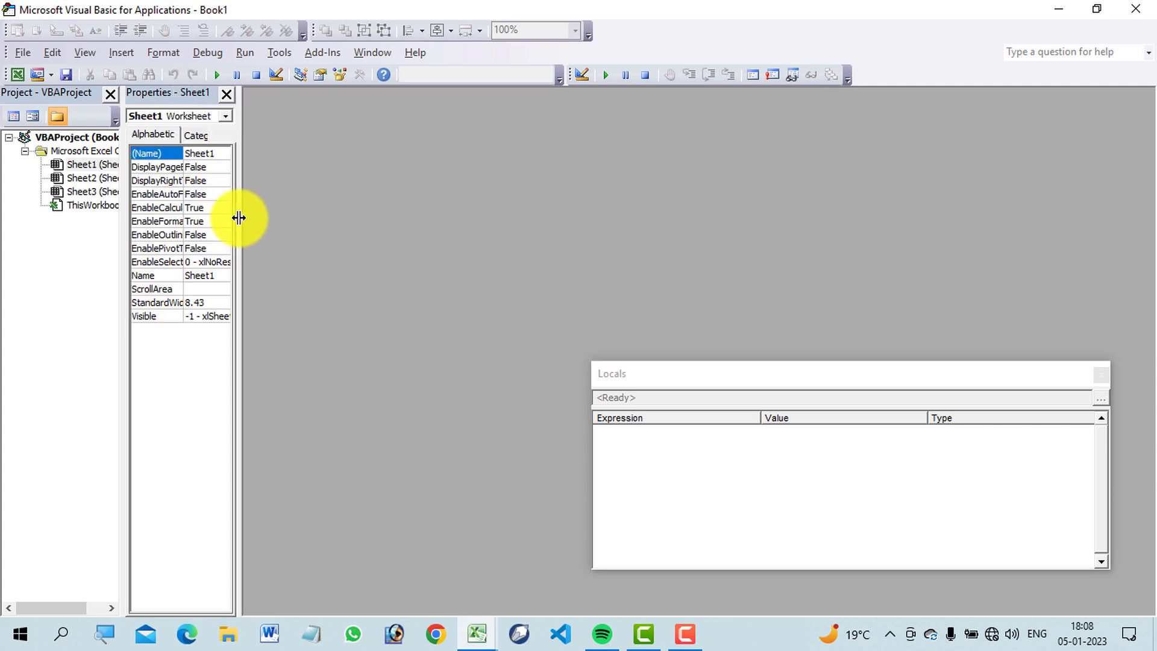
# Step: Insert a new module and rename it from Module1 to IFORLOOP01 in Properties
pyautogui.click(122, 57)
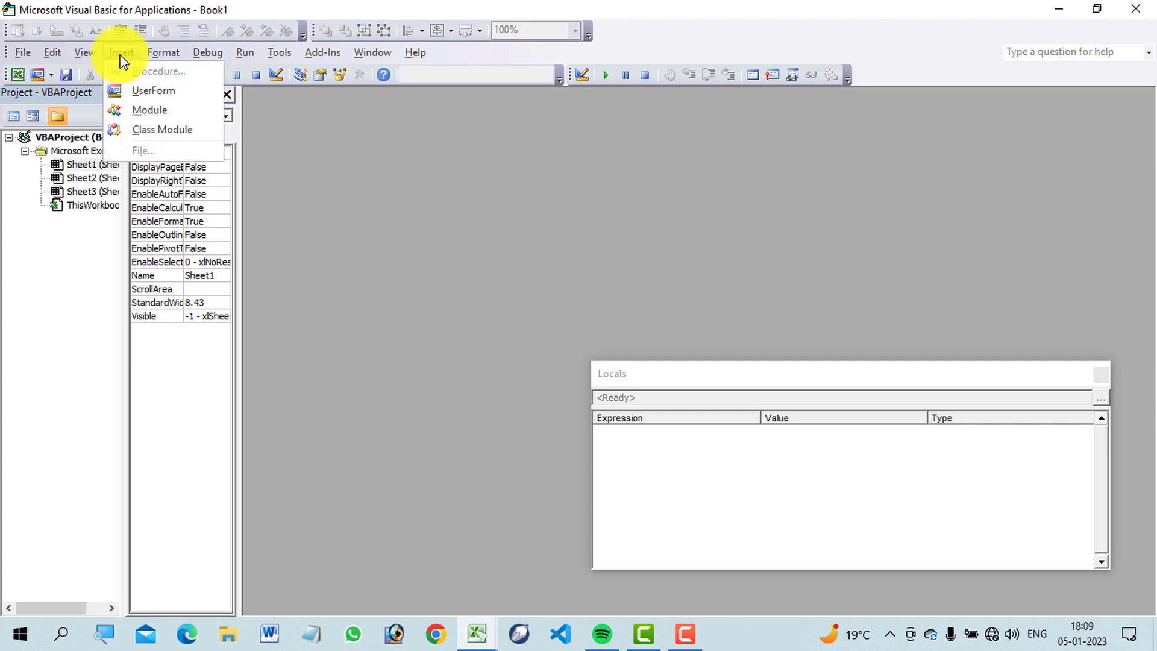
pyautogui.click(151, 111)
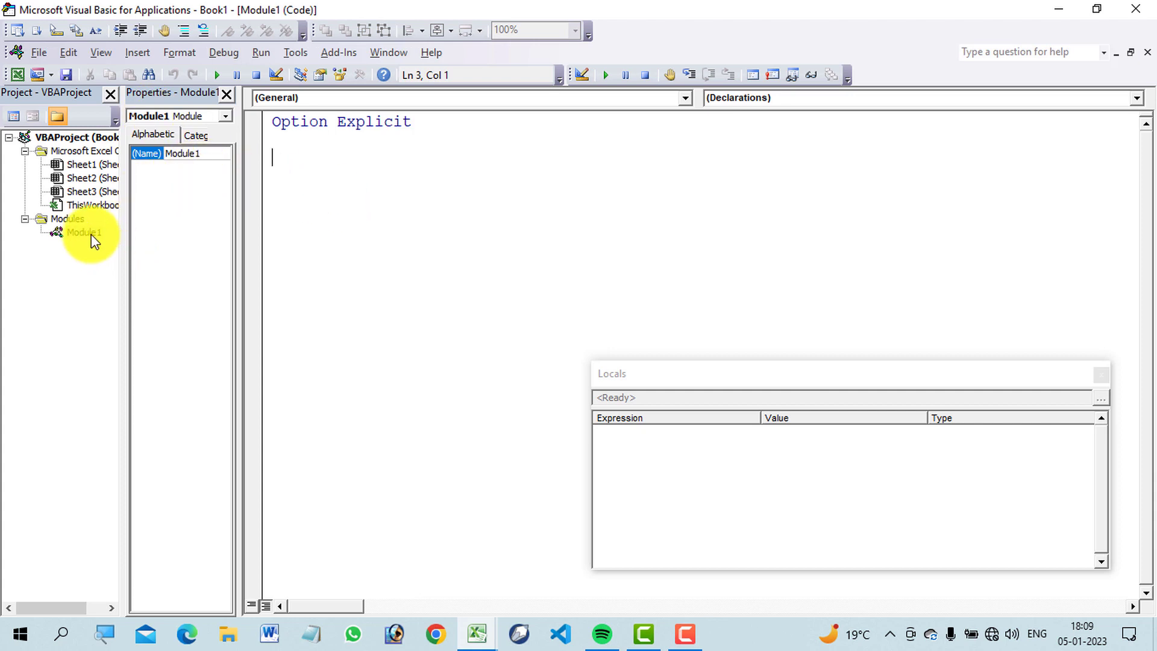
pyautogui.click(209, 155)
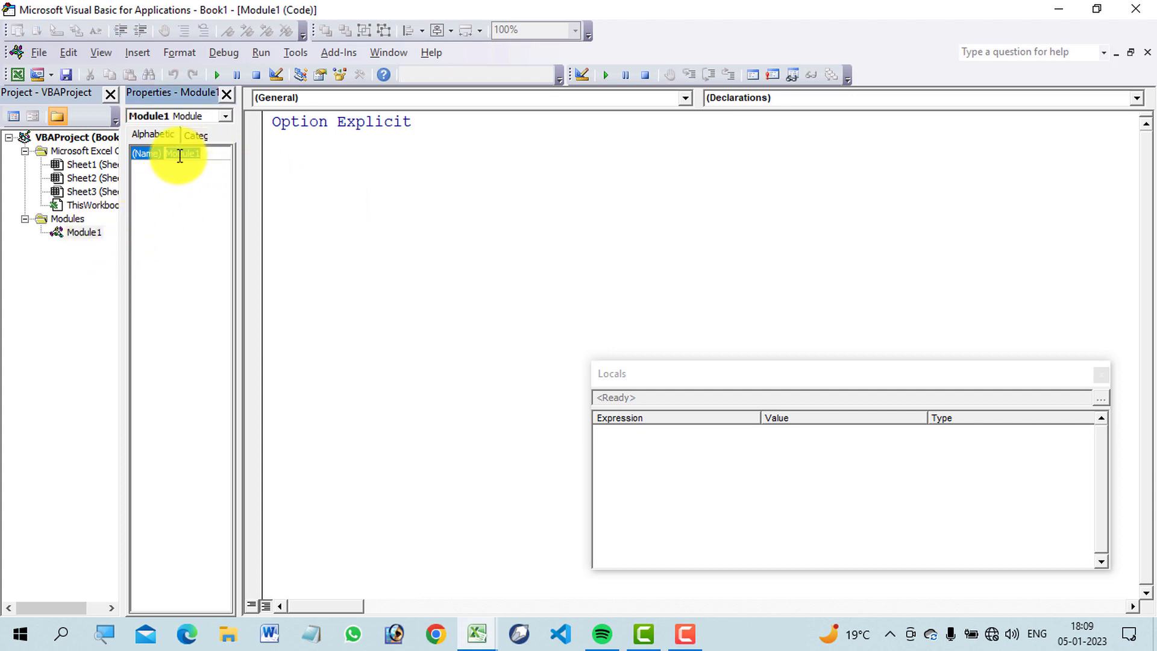
pyautogui.doubleClick(193, 145)
pyautogui.write('FORLOOP01')
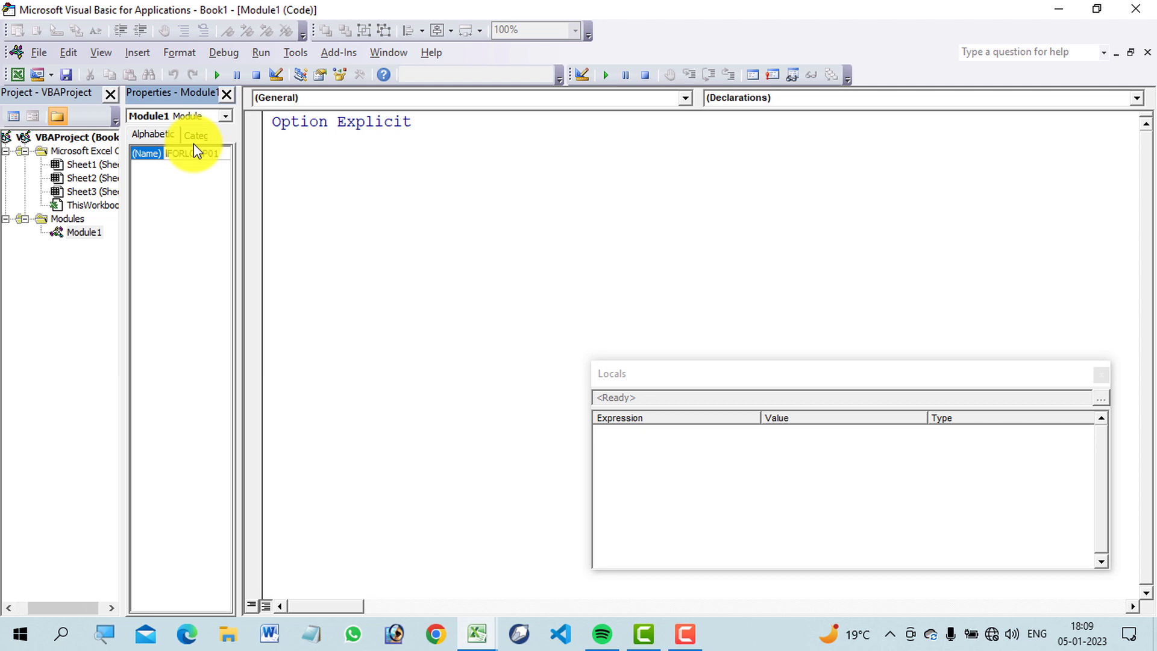
pyautogui.press('Return')
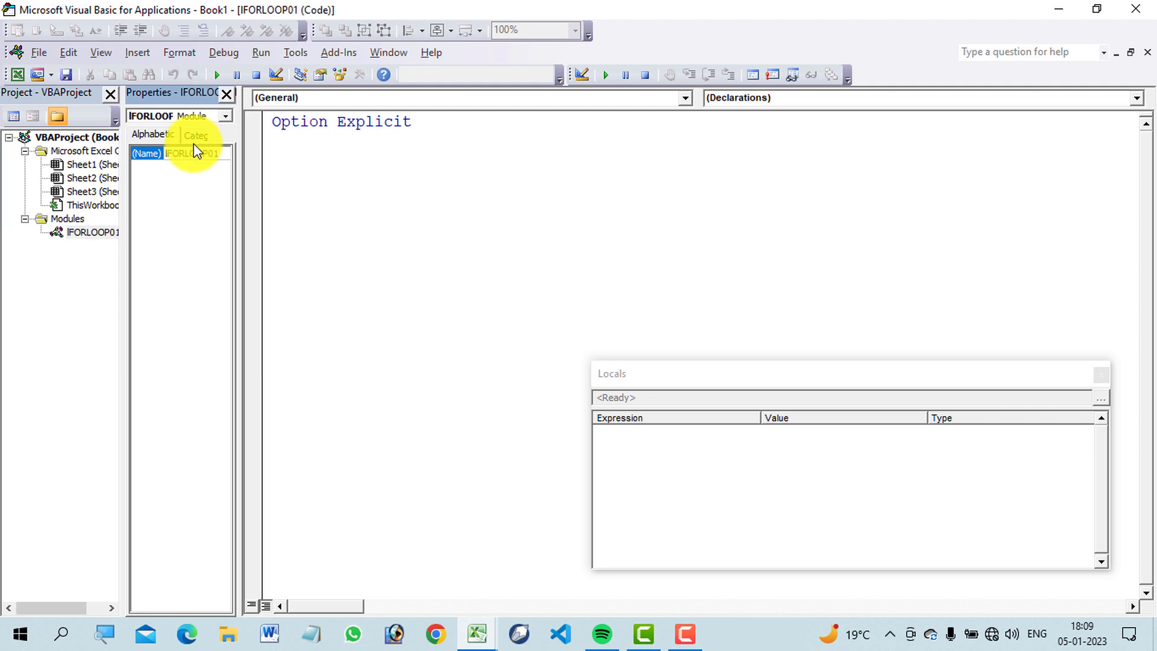
pyautogui.click(293, 153)
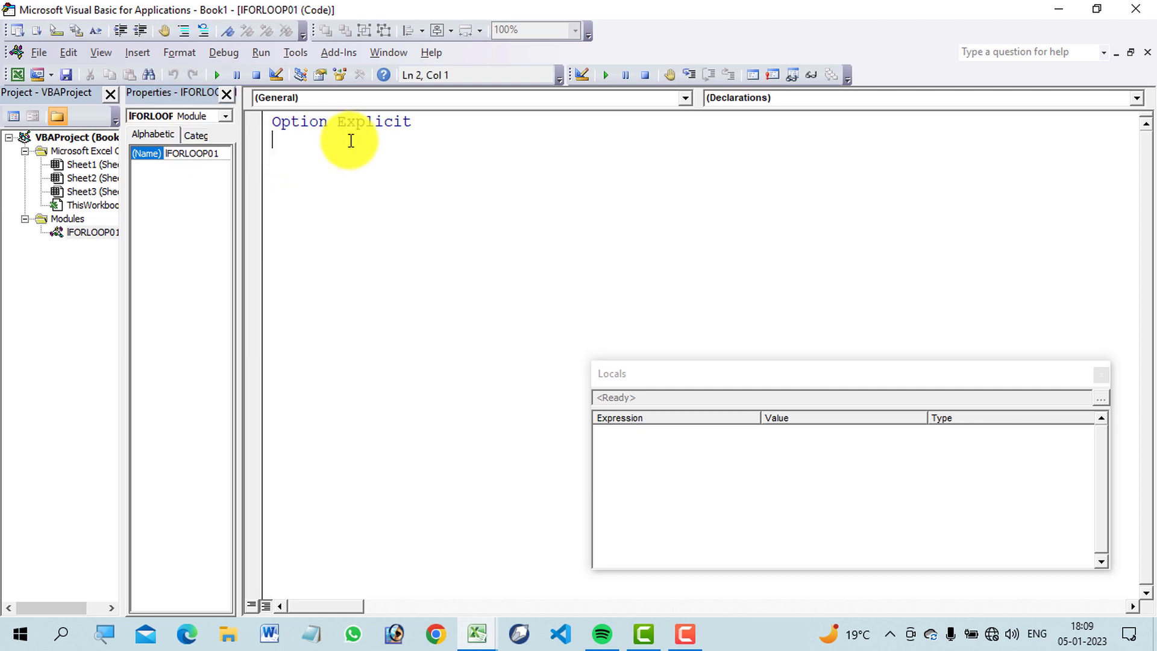
# Step: Write Sub forloop_example with Dim i, Dim k and Dim c As Integer declarations
pyautogui.write('S')
pyautogui.write('ub ')
pyautogui.write('for')
pyautogui.write('loop')
pyautogui.write(' e')
pyautogui.write('xamp')
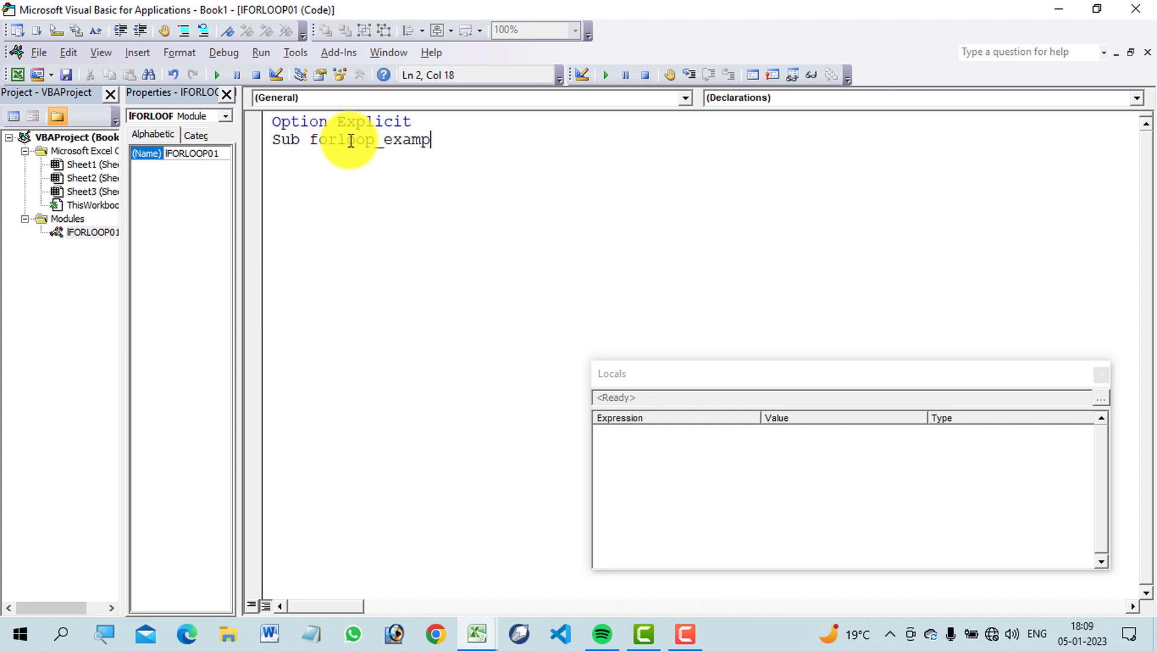
pyautogui.write('le')
pyautogui.press('Return')
pyautogui.press('Return')
pyautogui.press('Return')
pyautogui.press('Return')
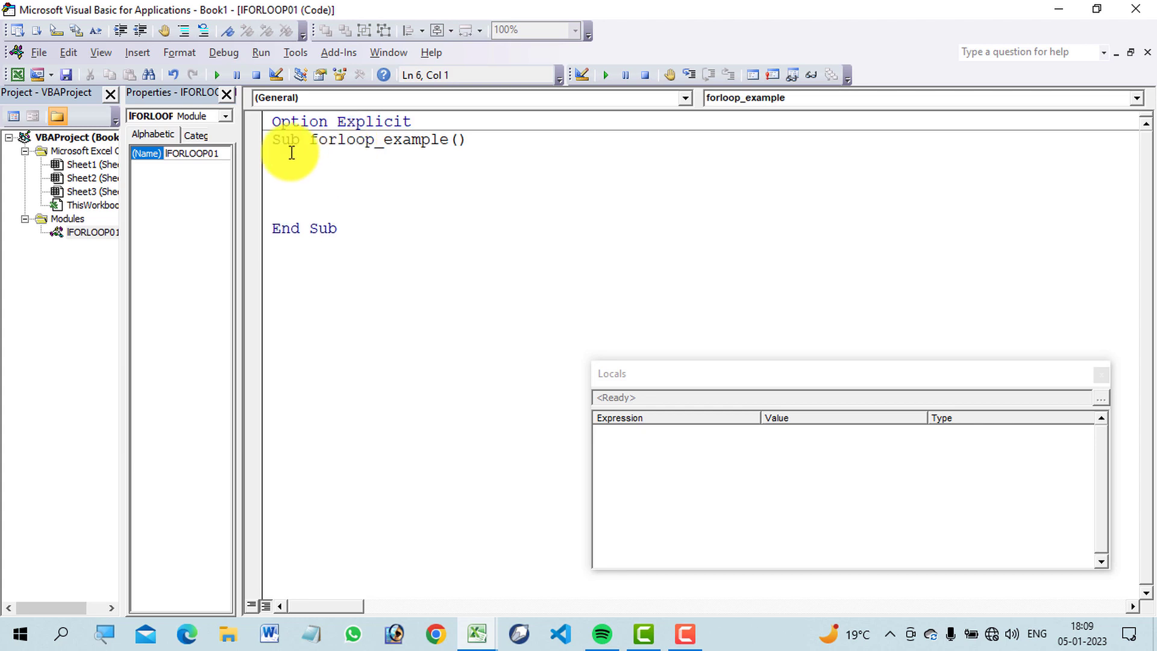
pyautogui.click(292, 154)
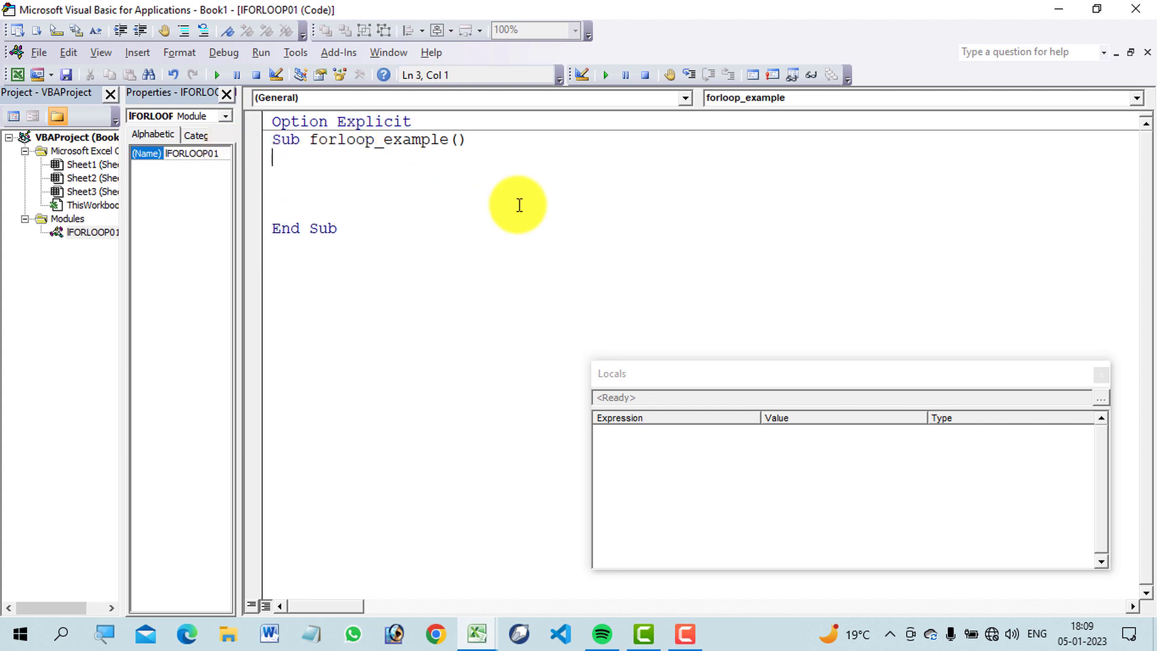
pyautogui.write('dim i a')
pyautogui.write('s integ')
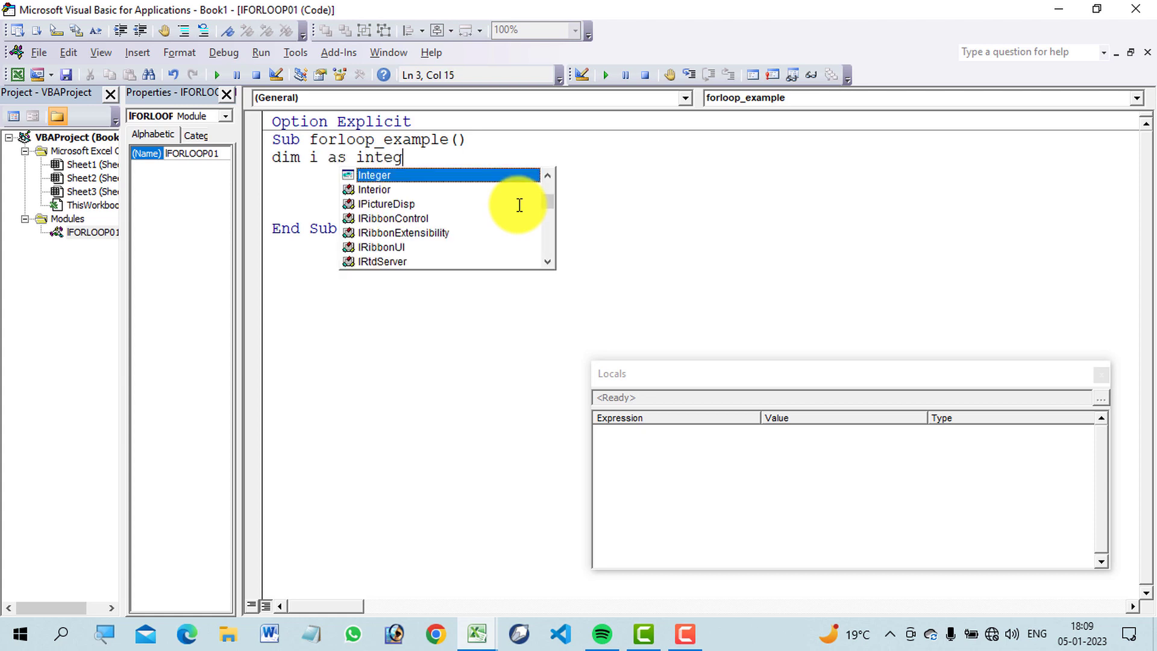
pyautogui.write('er')
pyautogui.press('Return')
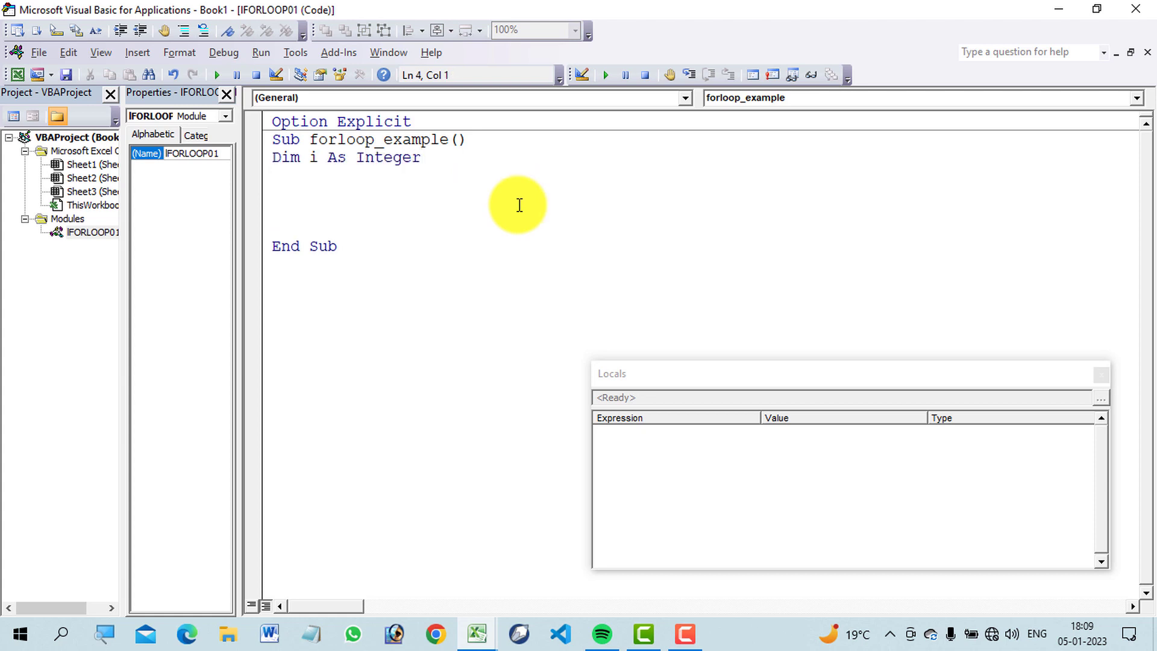
pyautogui.write('dim ')
pyautogui.write('k as in')
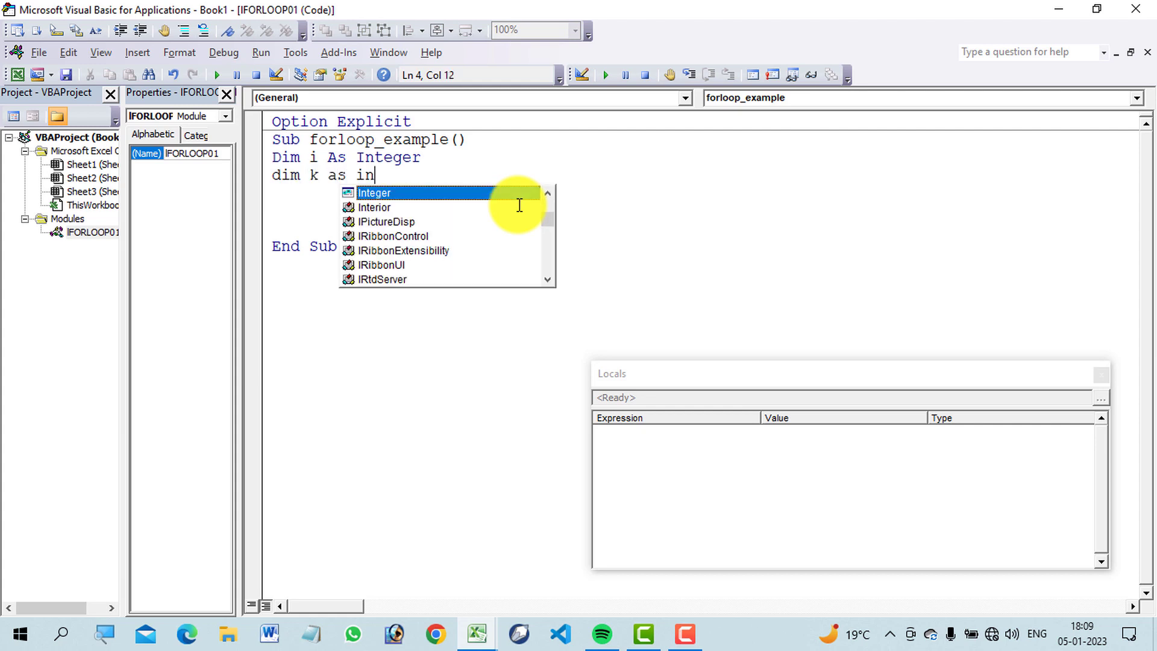
pyautogui.doubleClick(430, 193)
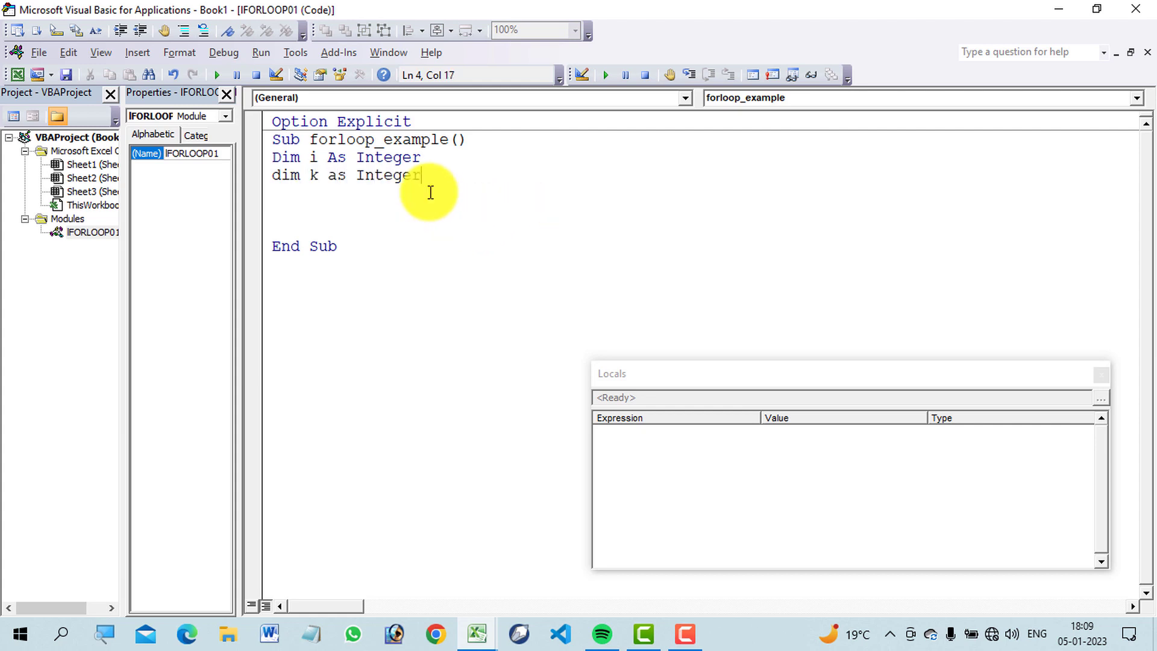
pyautogui.press('Return')
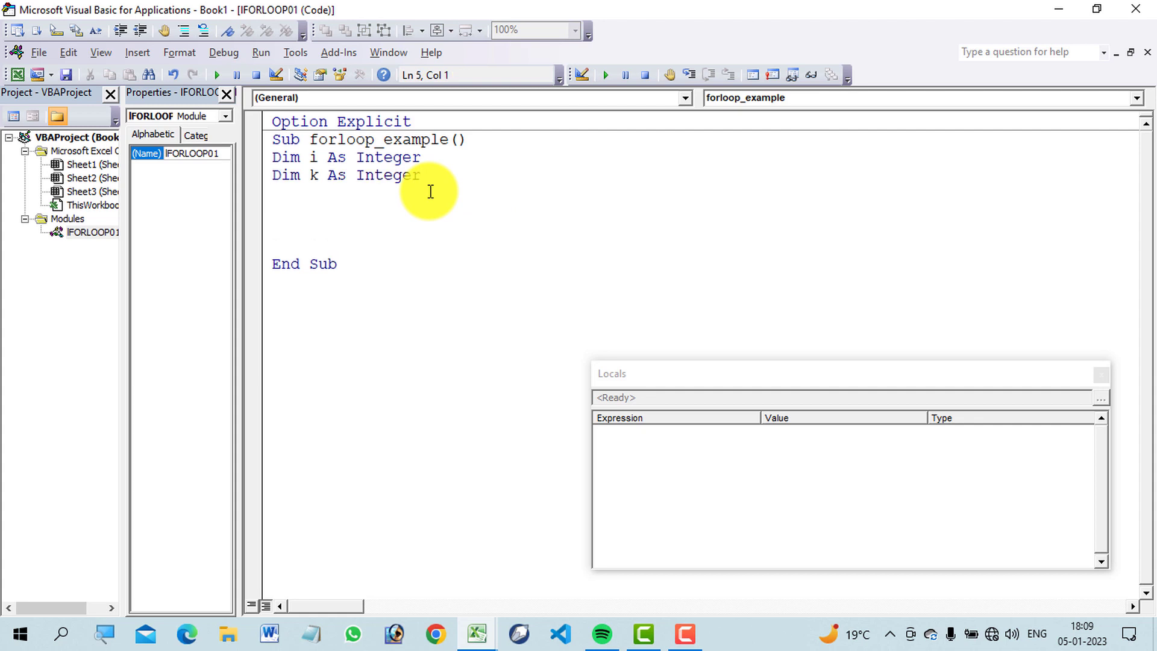
pyautogui.write('dim c a')
pyautogui.write('s int')
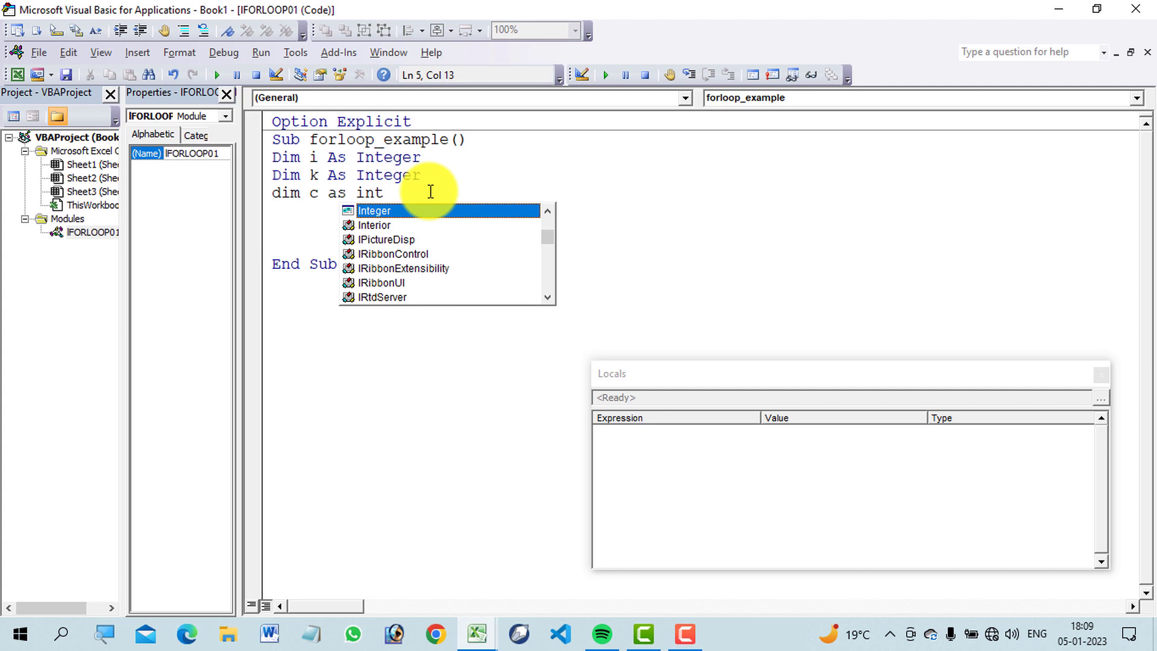
pyautogui.doubleClick(411, 210)
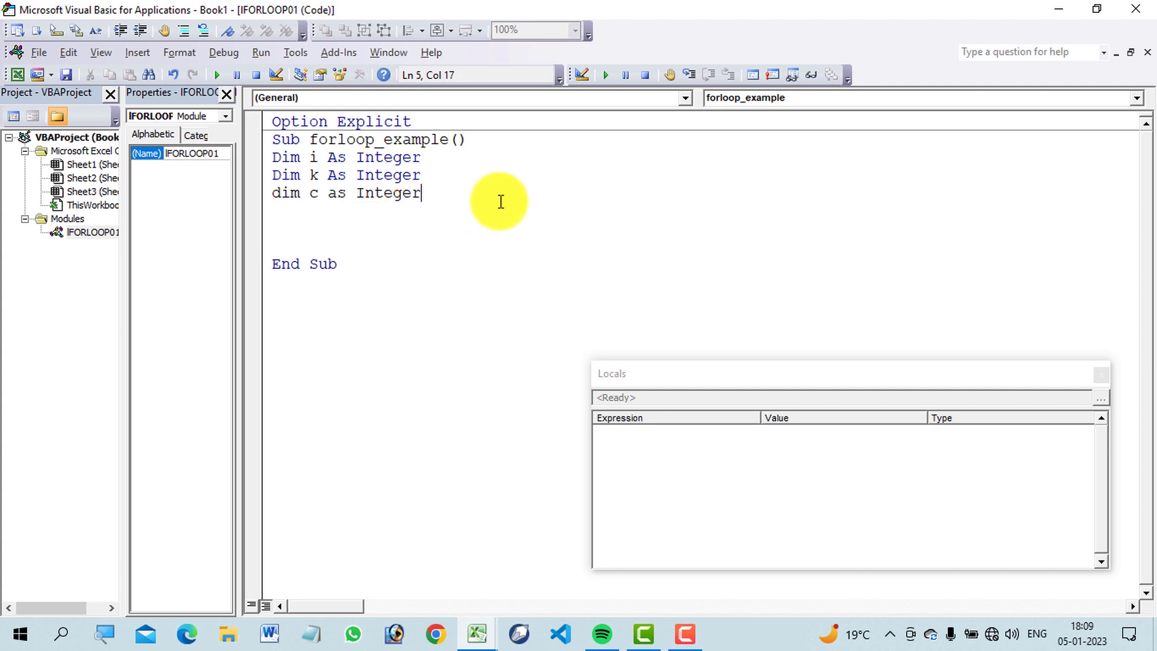
pyautogui.press('Return')
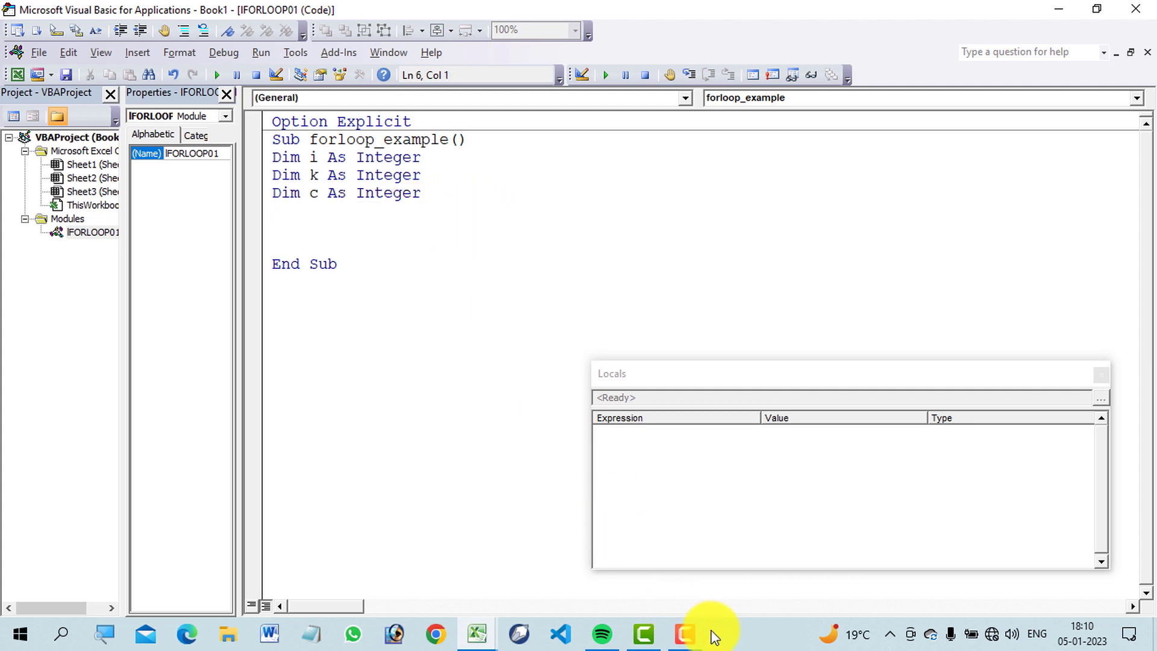
# Step: Tile the VBA editor and Excel workbook side by side and close the Locals panel
pyautogui.click(722, 644)
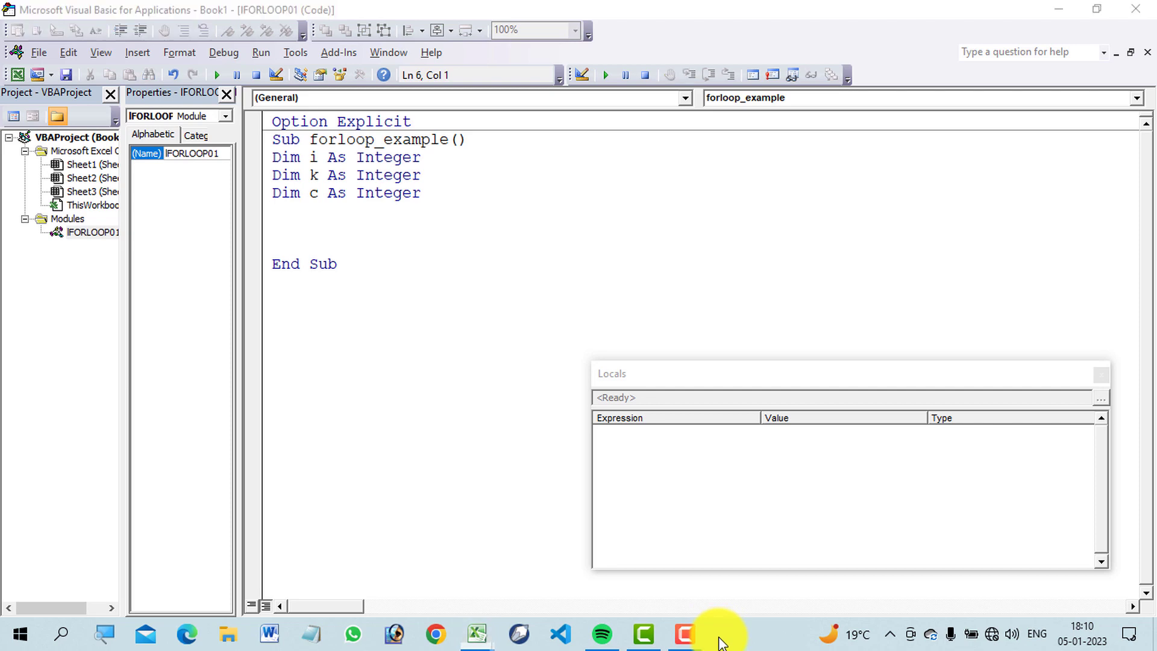
pyautogui.rightClick(721, 644)
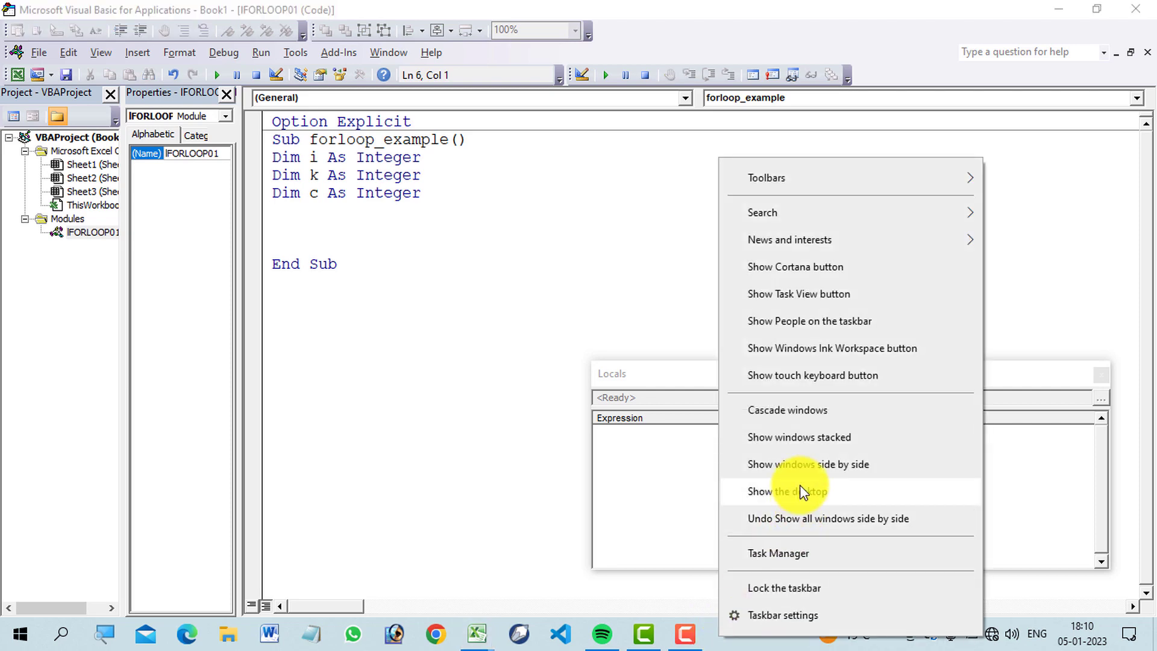
pyautogui.click(802, 464)
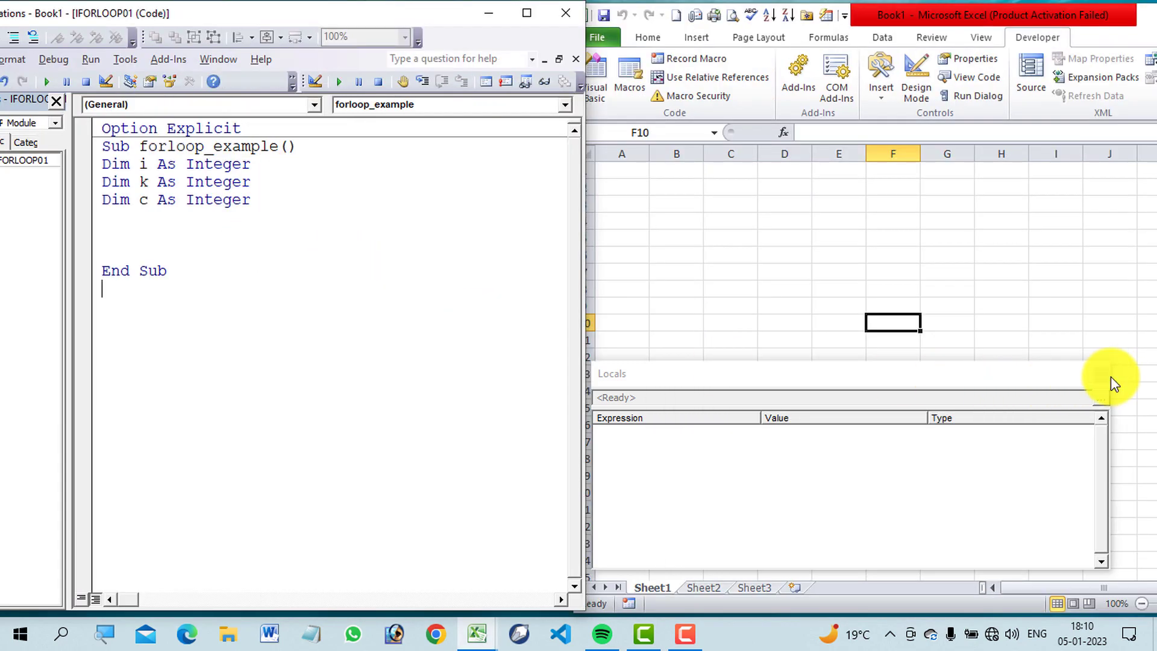
pyautogui.click(1101, 375)
pyautogui.click(423, 229)
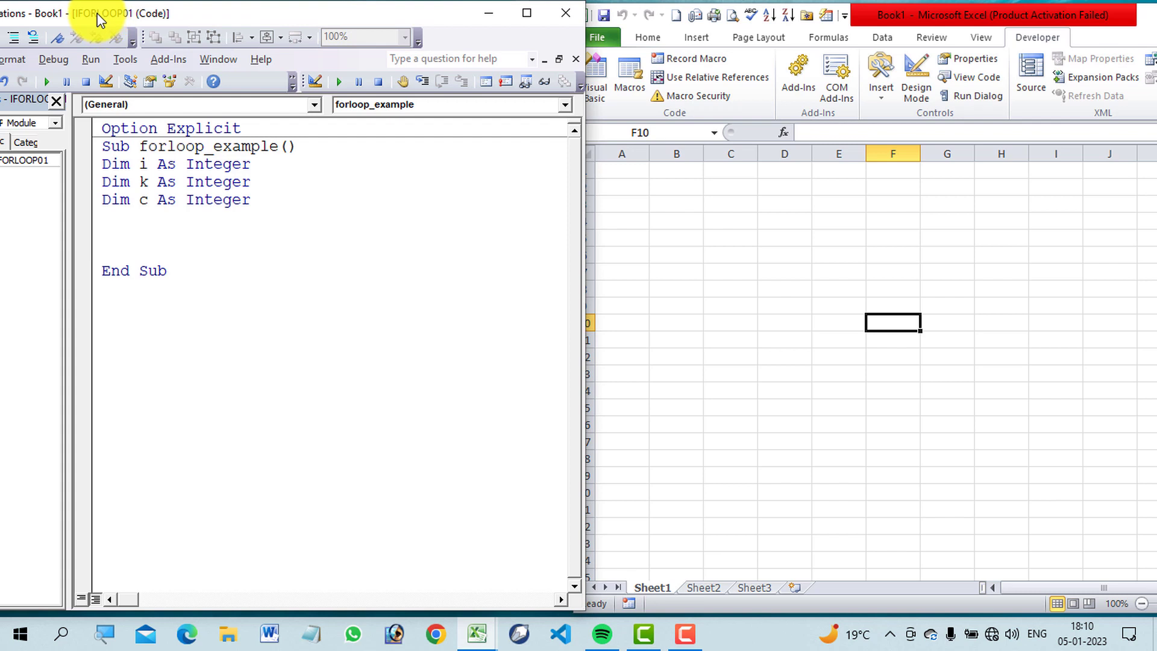
pyautogui.moveTo(100, 20); pyautogui.dragTo(181, 8)
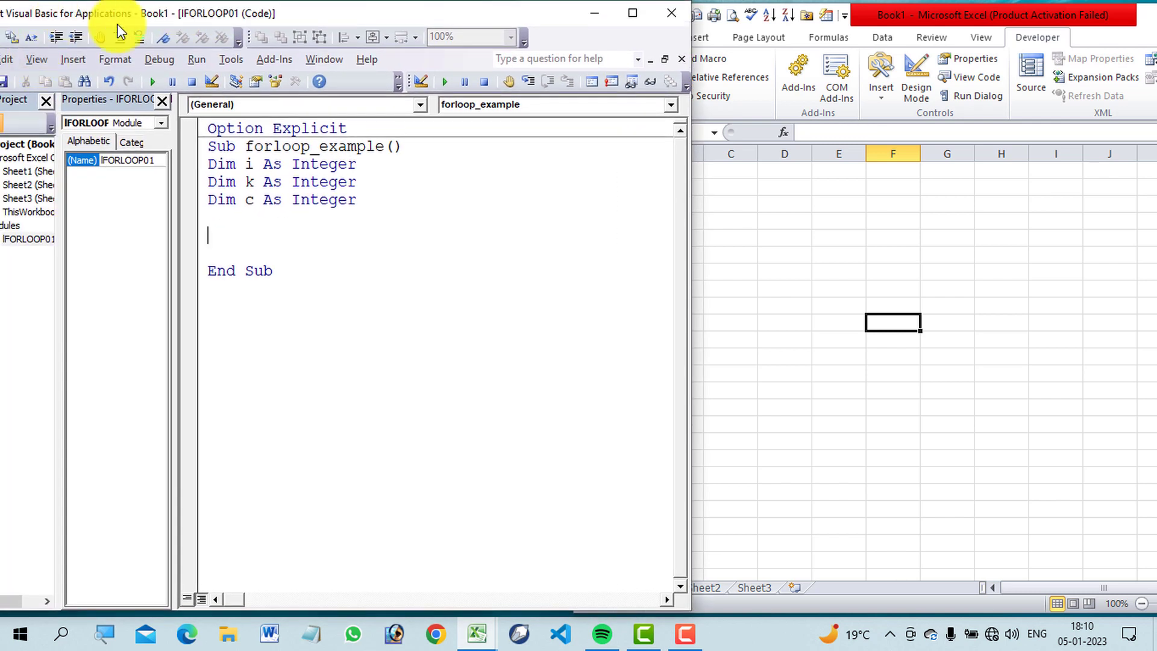
pyautogui.click(774, 221)
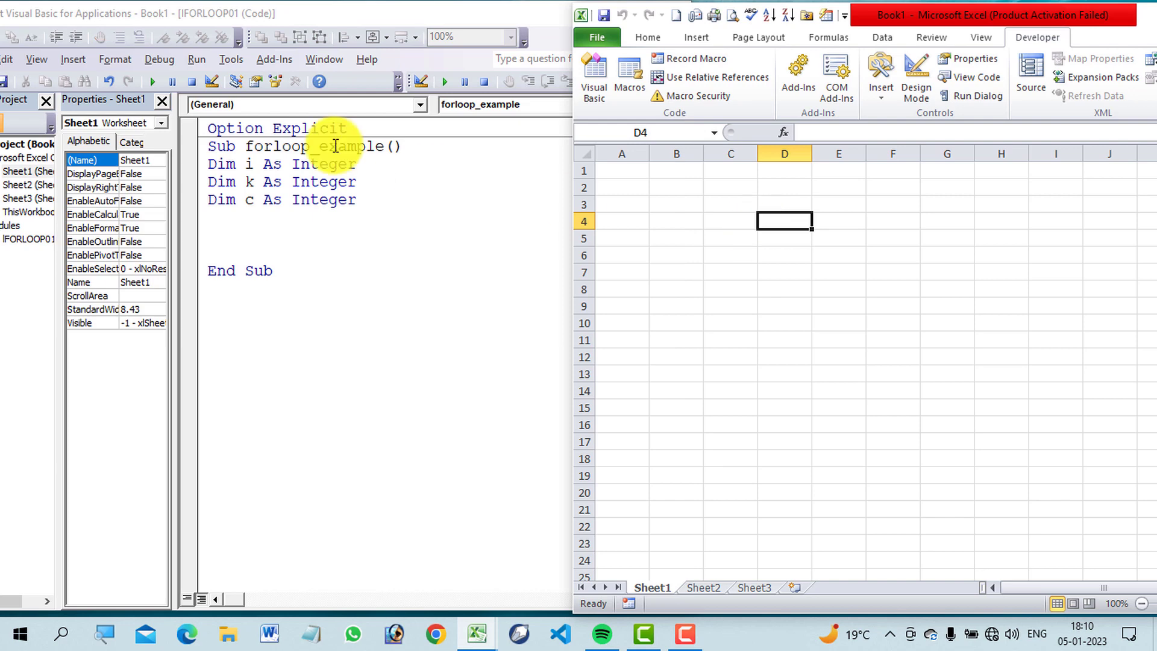
# Step: Reopen the Locals window from the View menu and move it toward the lower right
pyautogui.click(41, 59)
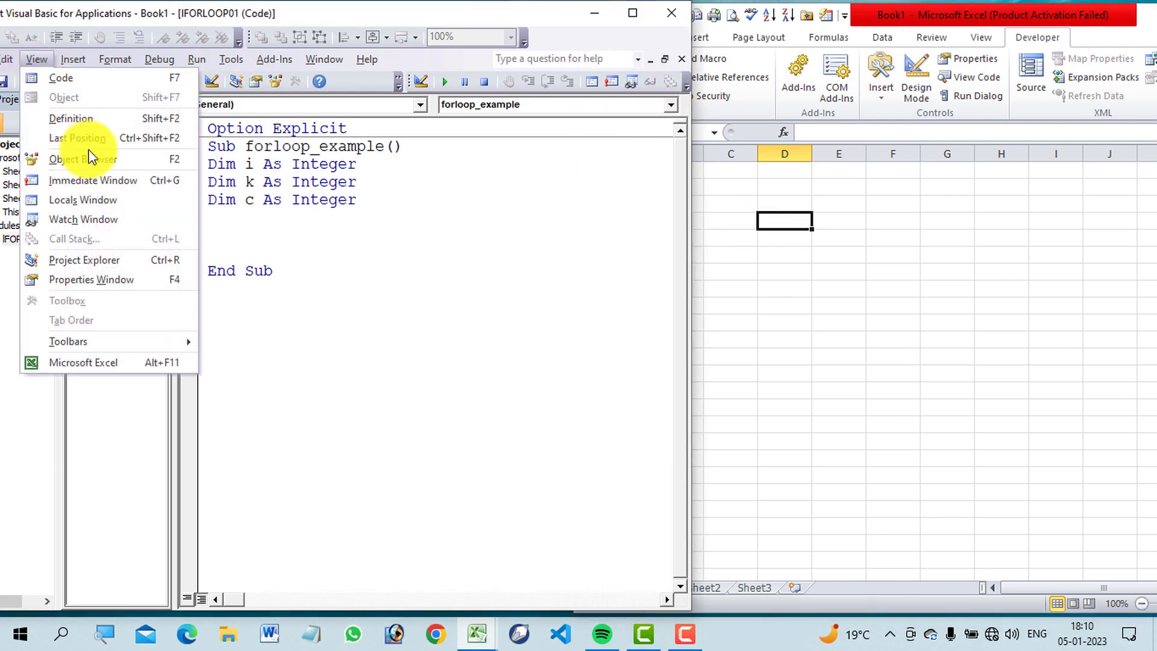
pyautogui.click(82, 202)
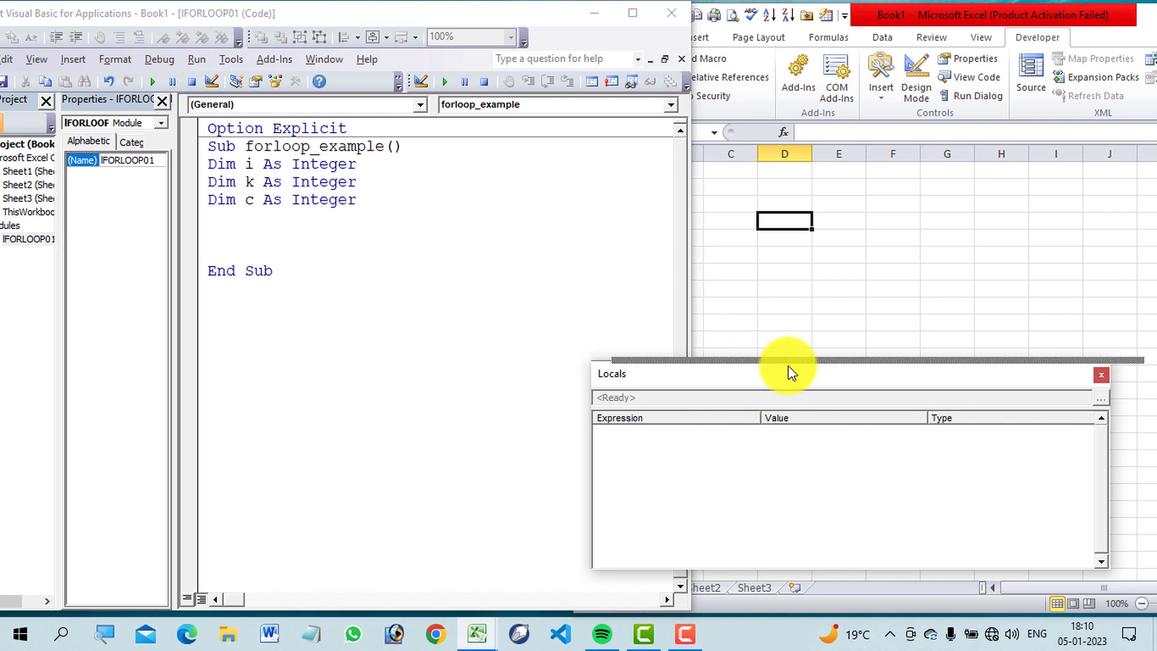
pyautogui.moveTo(789, 371)
pyautogui.mouseDown()
pyautogui.moveTo(787, 386)
pyautogui.moveTo(789, 372)
pyautogui.mouseUp()
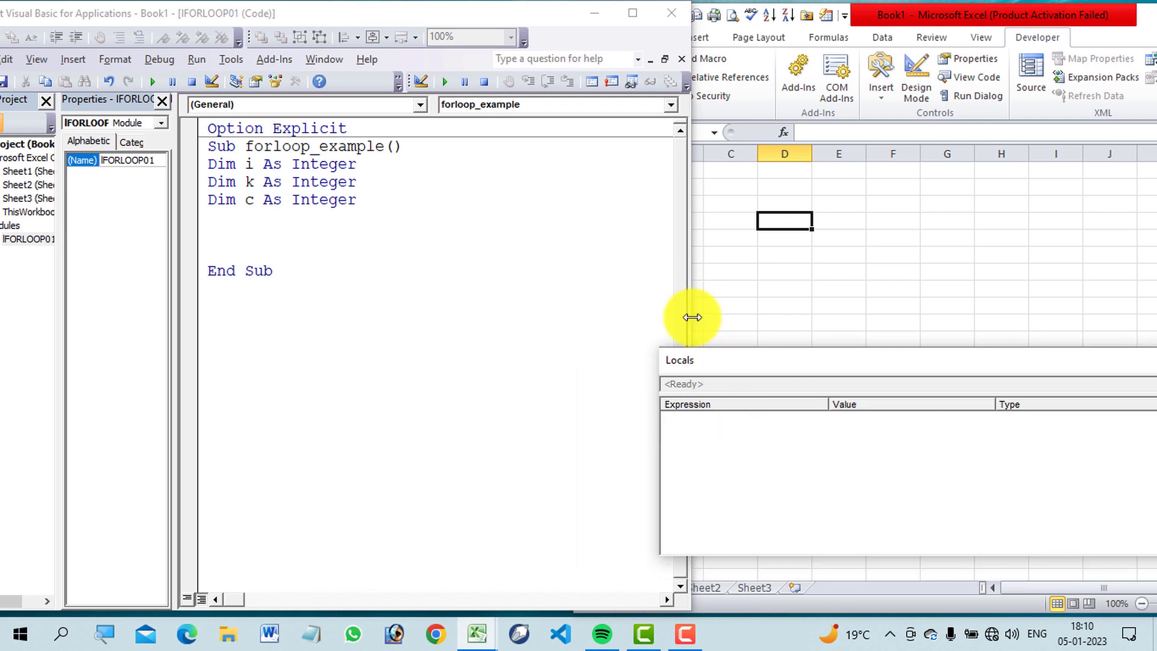
# Step: Narrow the code editor so Sheet1 shows beside it, then return to the macro's blank line
pyautogui.moveTo(687, 317); pyautogui.dragTo(632, 315)
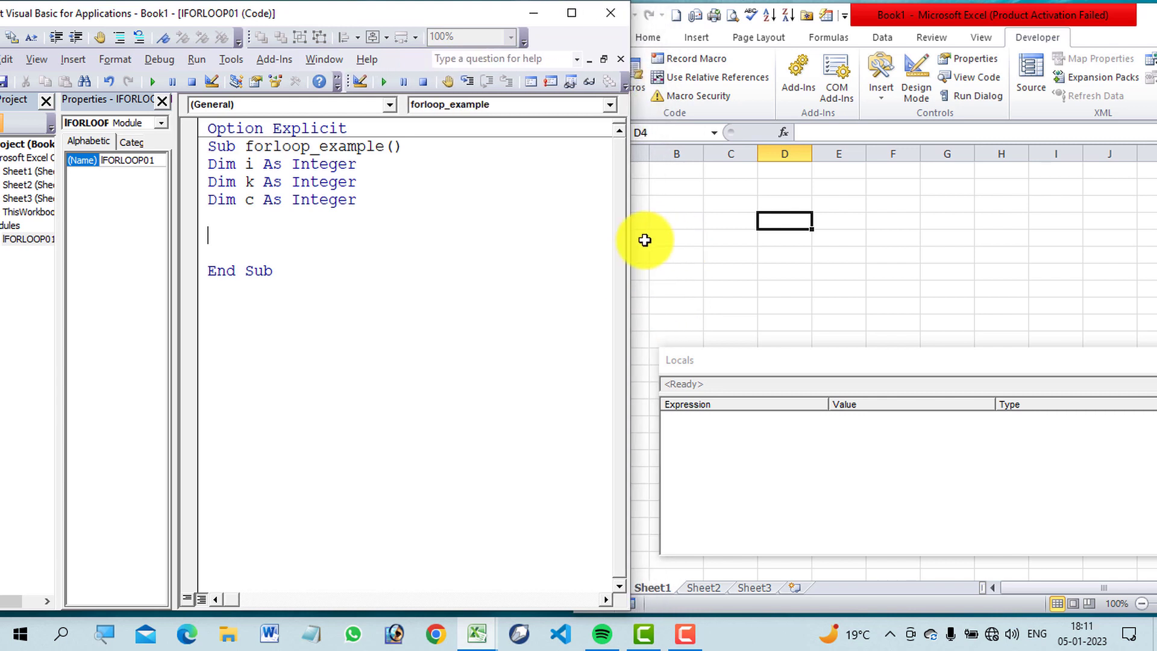
pyautogui.moveTo(633, 249); pyautogui.dragTo(609, 251)
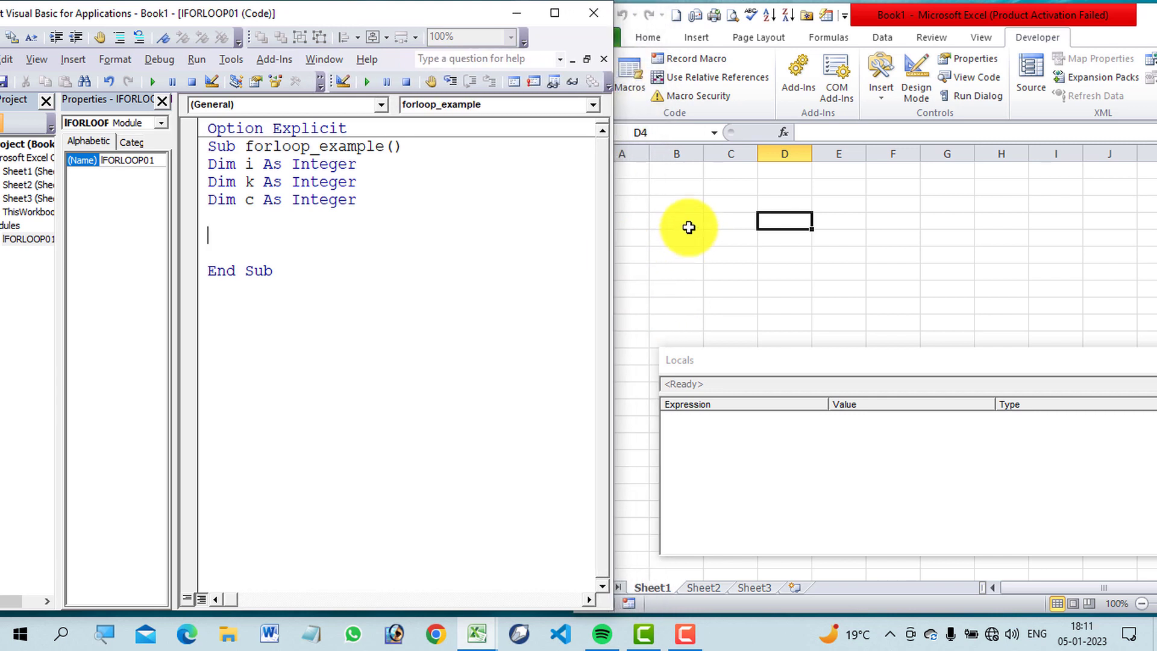
pyautogui.click(652, 200)
pyautogui.click(460, 258)
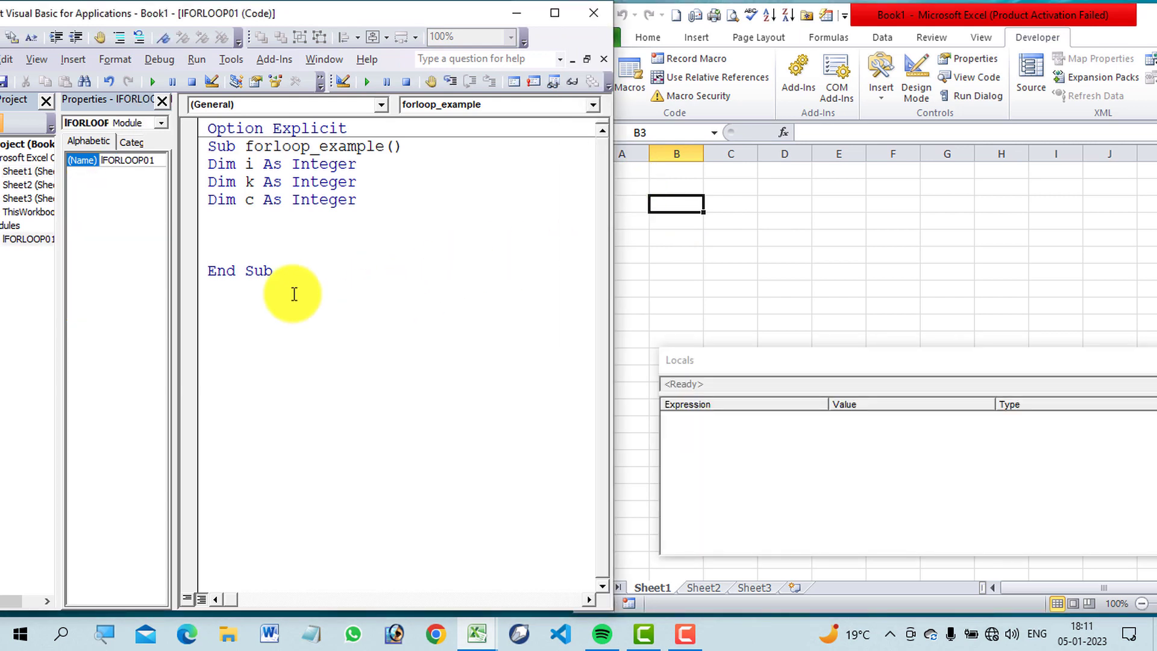
pyautogui.click(242, 234)
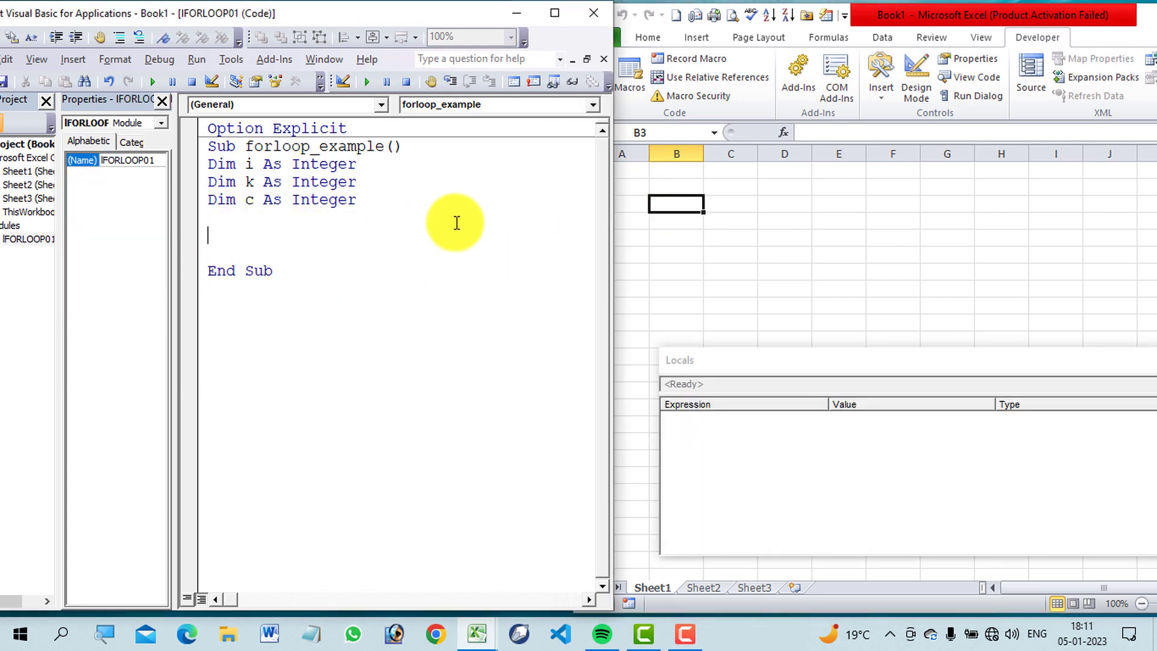
# Step: Enter the For i = 1 To 3 loop header, fixing the mistyped 1 after the compile error
pyautogui.write('for ')
pyautogui.write('1 ')
pyautogui.write('= 1 ')
pyautogui.write('to 3')
pyautogui.press('Return')
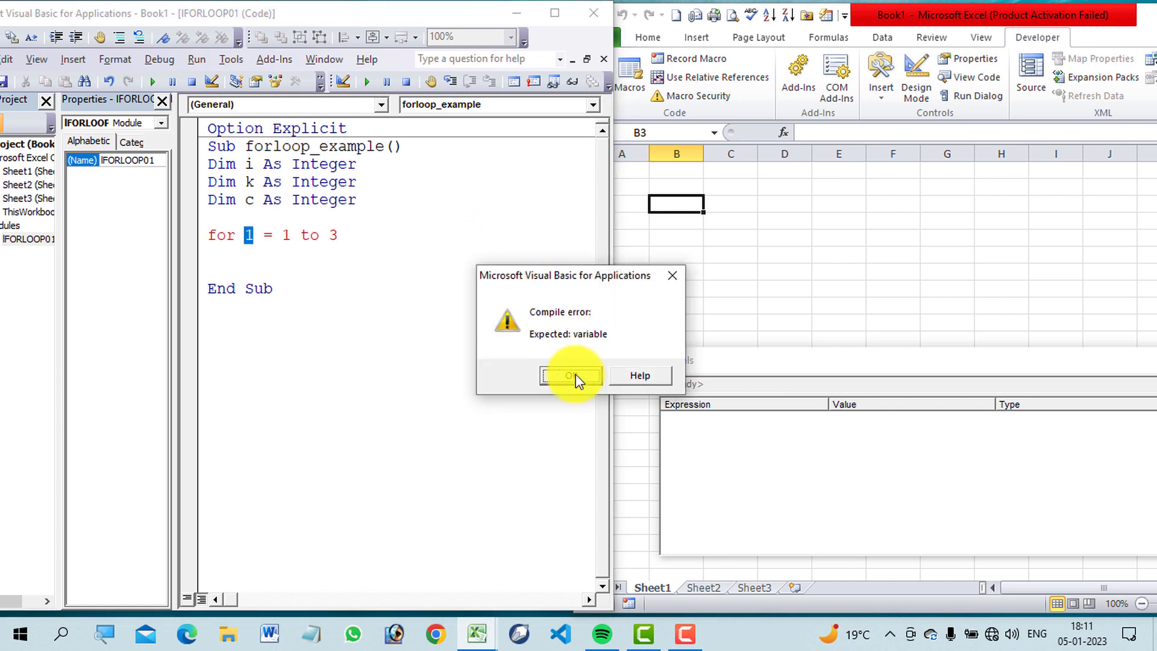
pyautogui.click(571, 375)
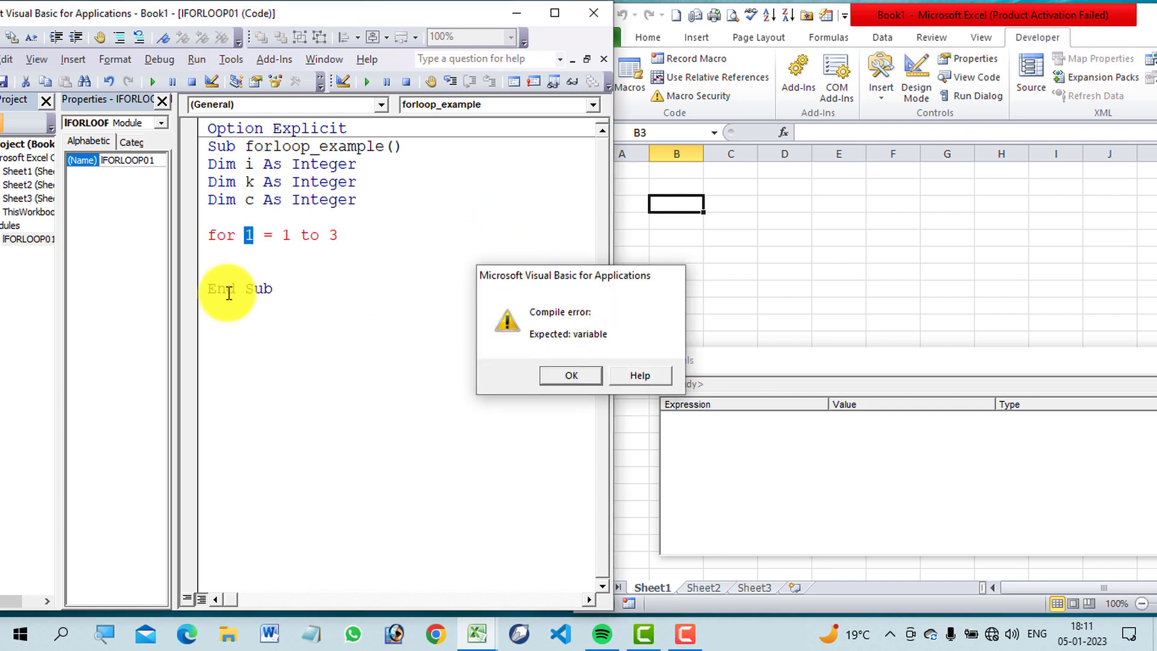
pyautogui.click(253, 243)
pyautogui.press('BackSpace')
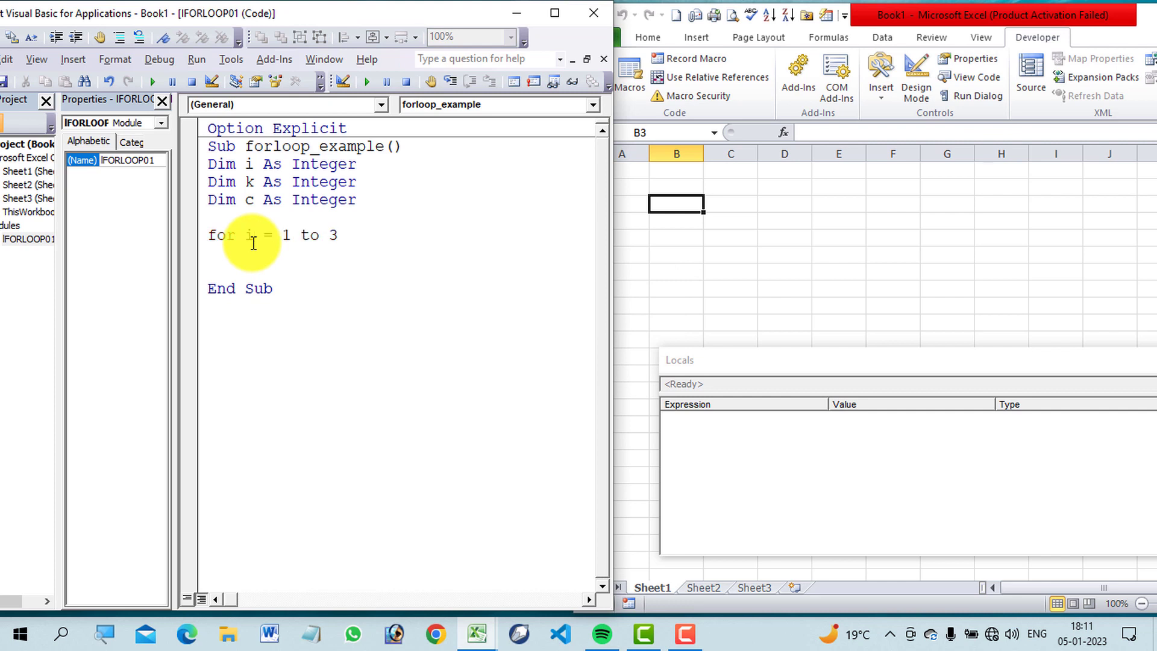
# Step: Add Next i below the header, open blank lines inside, and begin For k = 1 To 2
pyautogui.click(249, 271)
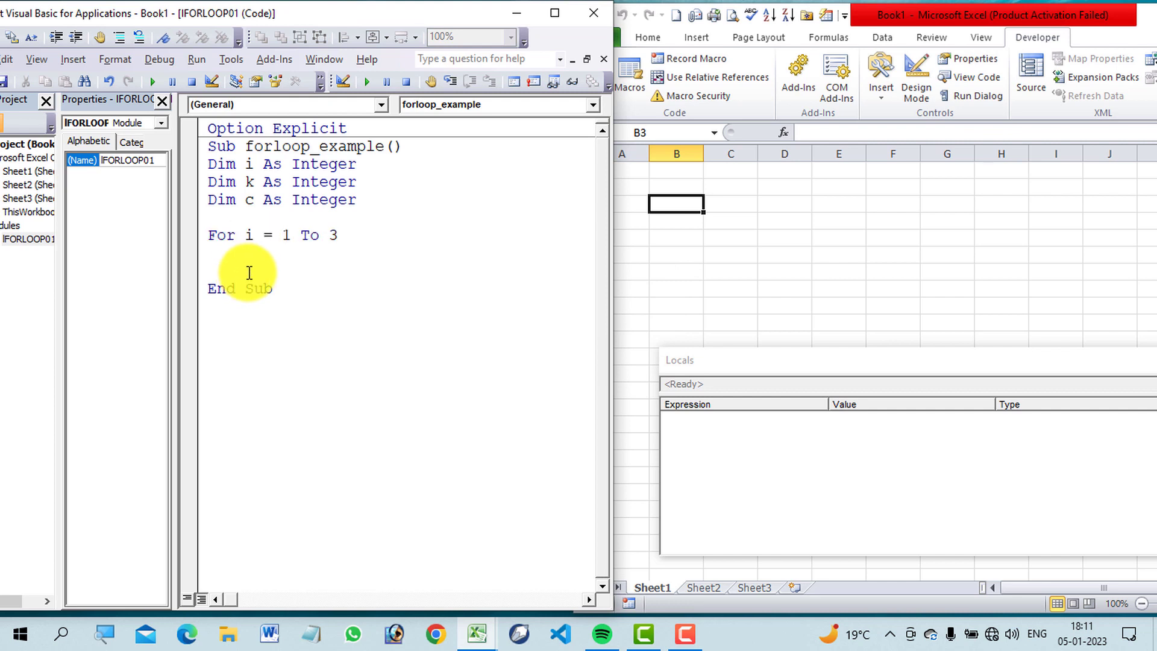
pyautogui.write('next')
pyautogui.write(' i')
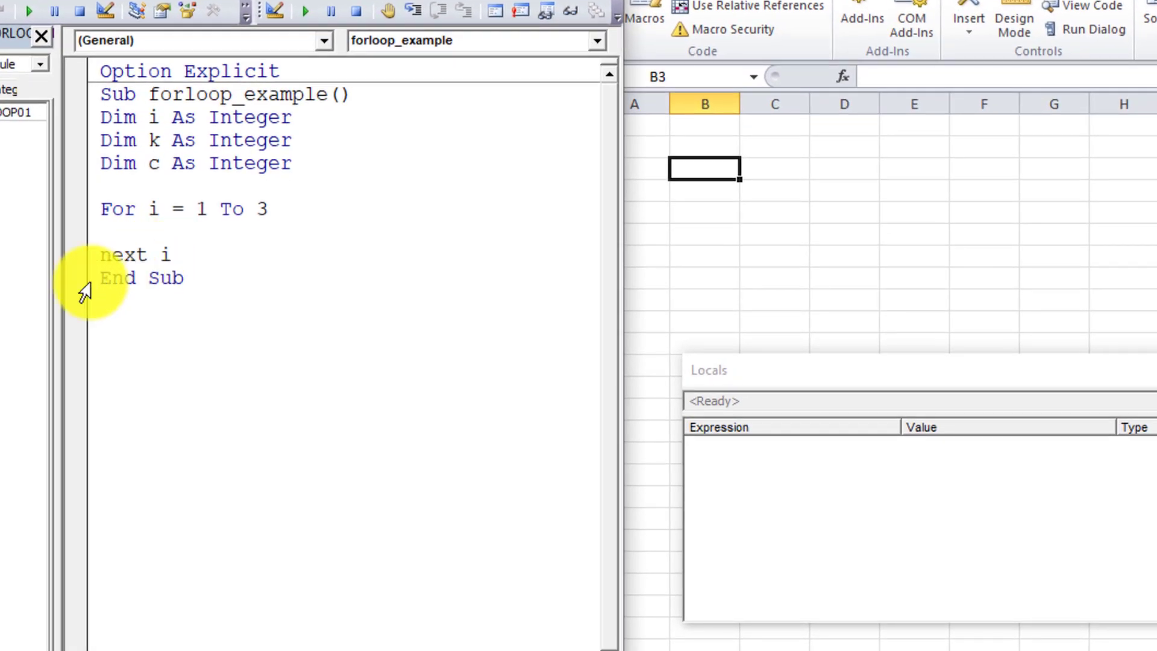
pyautogui.click(126, 237)
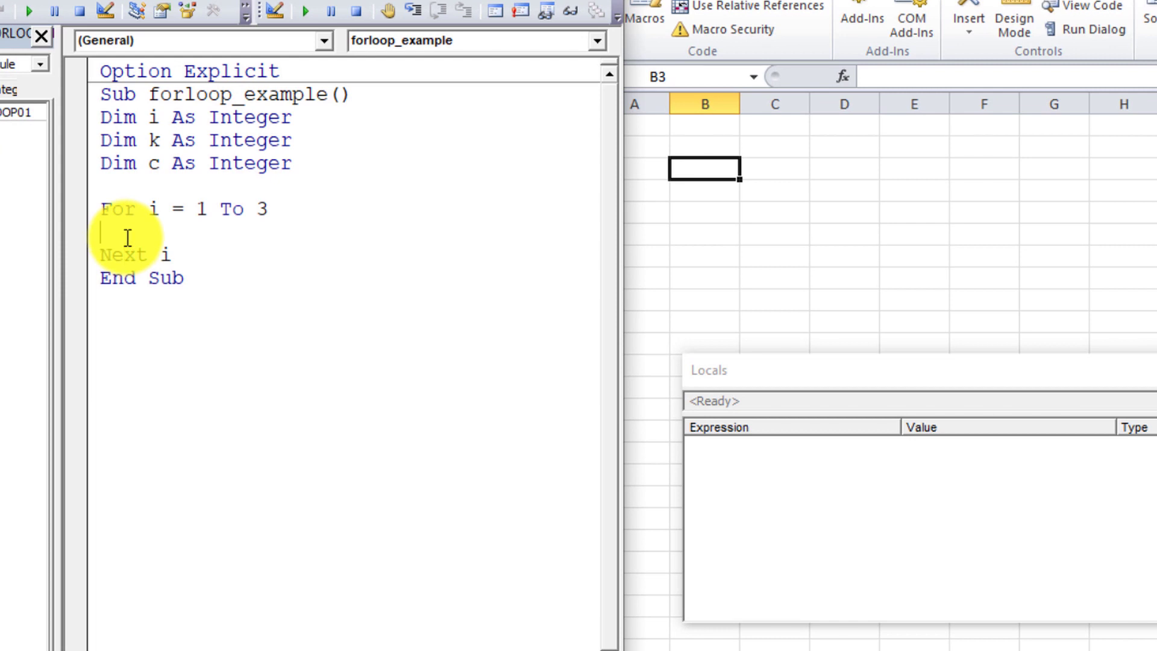
pyautogui.press('Return')
pyautogui.press('Return')
pyautogui.press('Return')
pyautogui.press('Return')
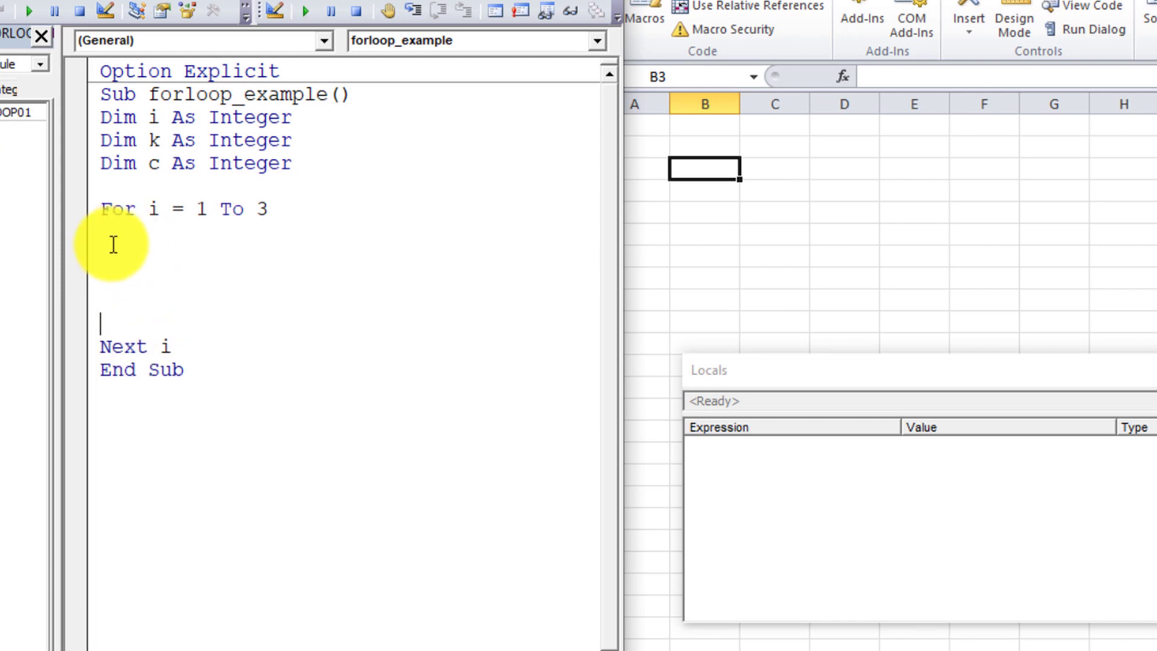
pyautogui.press('Up')
pyautogui.press('Up')
pyautogui.press('Up')
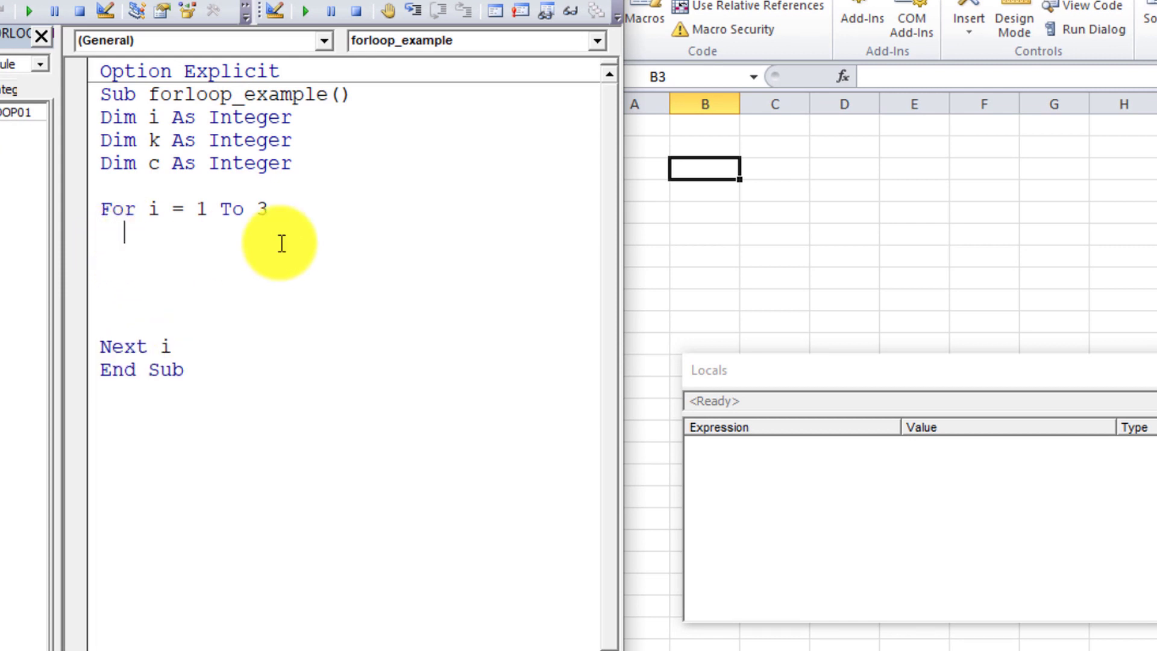
pyautogui.write('for ')
pyautogui.write('k= ')
pyautogui.write('1 to ')
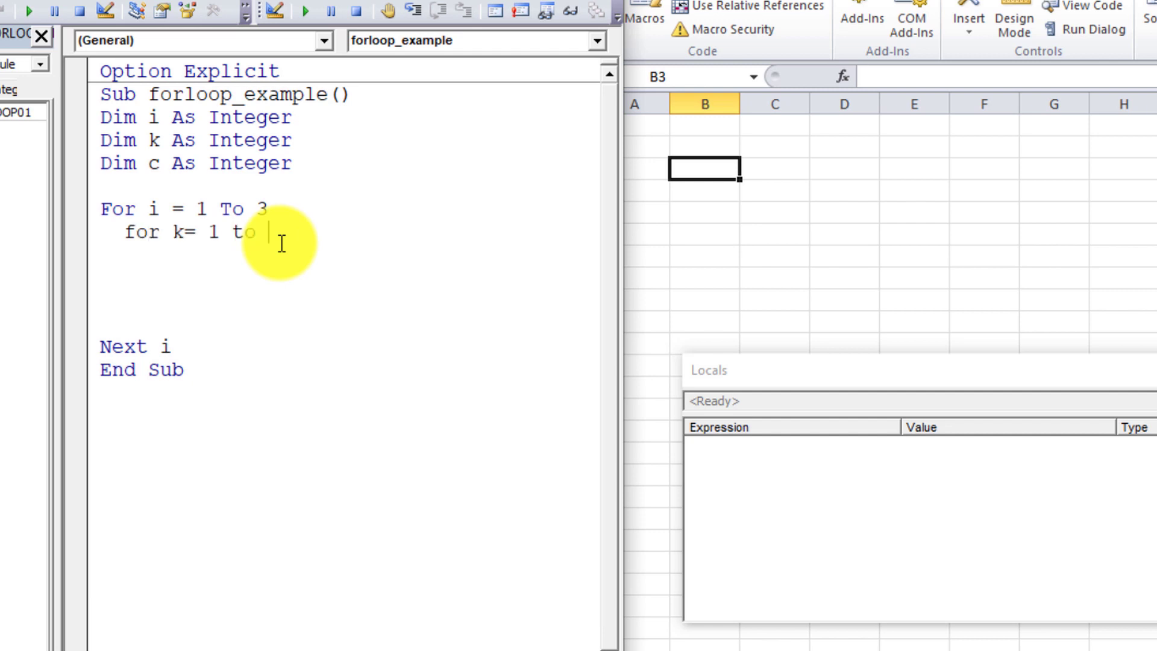
pyautogui.write('2')
# Step: Add Next k above Next i and an indented For c = 1 To 2 header inside the k loop
pyautogui.press('Return')
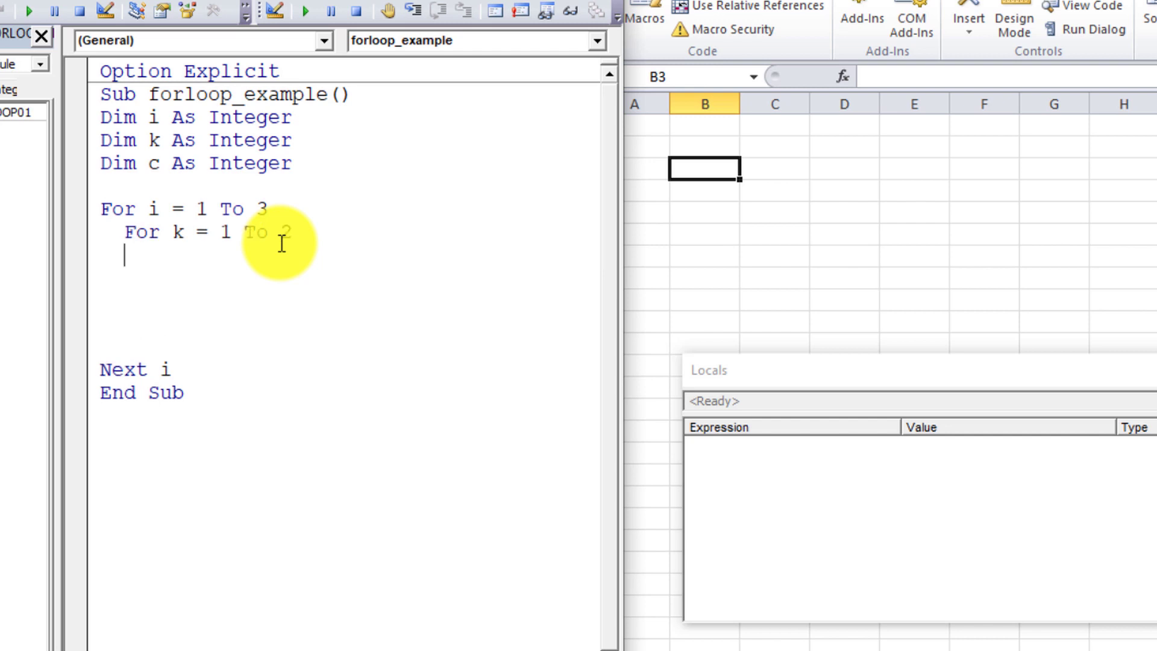
pyautogui.click(137, 341)
pyautogui.write('nex')
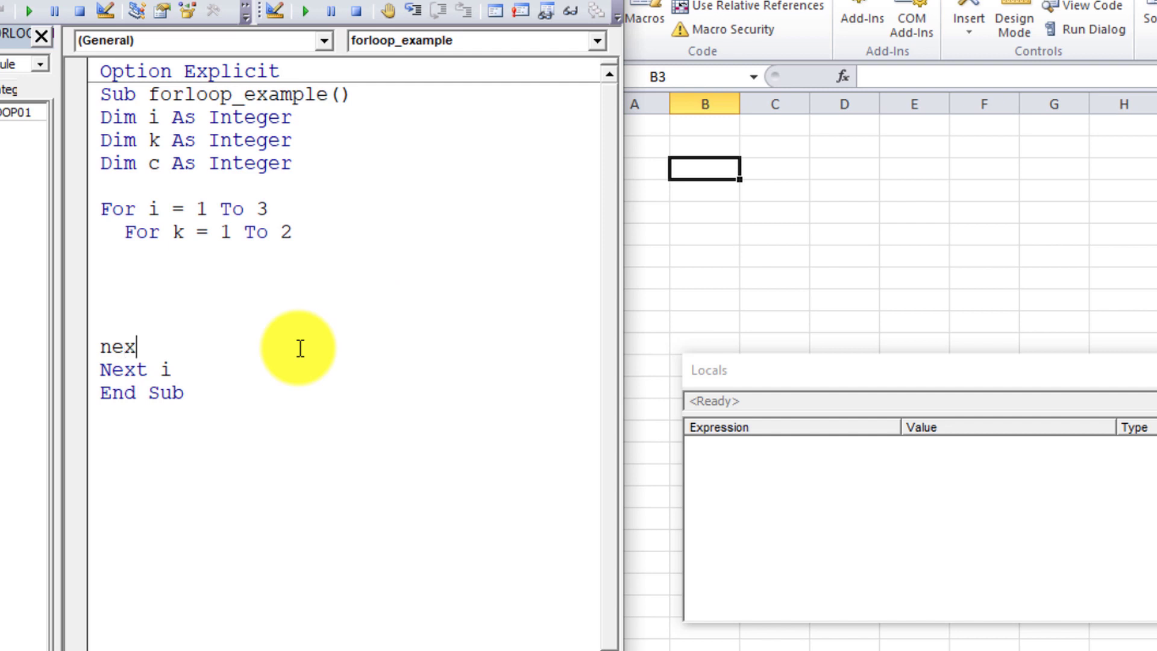
pyautogui.write('t k')
pyautogui.click(173, 258)
pyautogui.press('Tab')
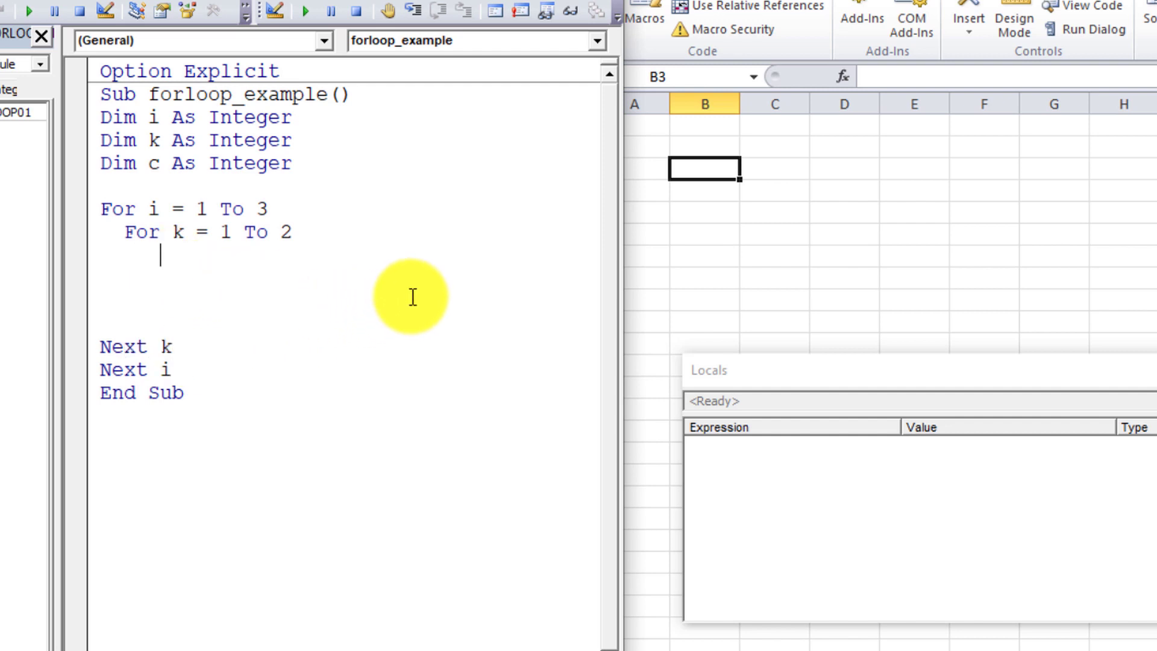
pyautogui.write('for ')
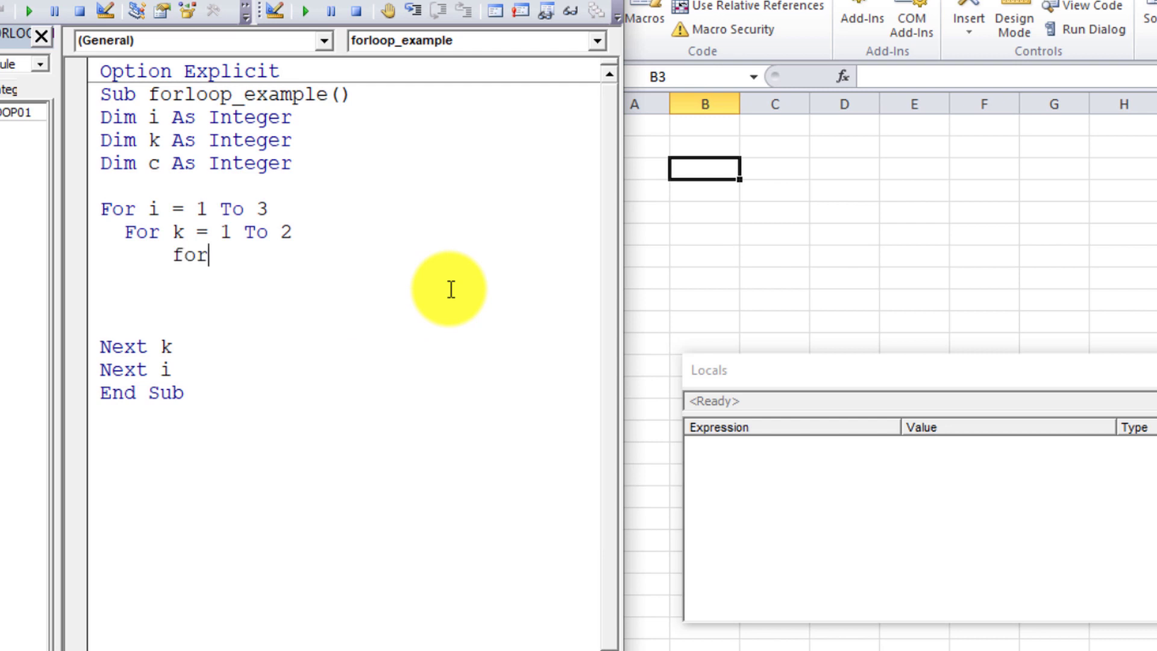
pyautogui.write('c = ')
pyautogui.write('1 to ')
pyautogui.write('2')
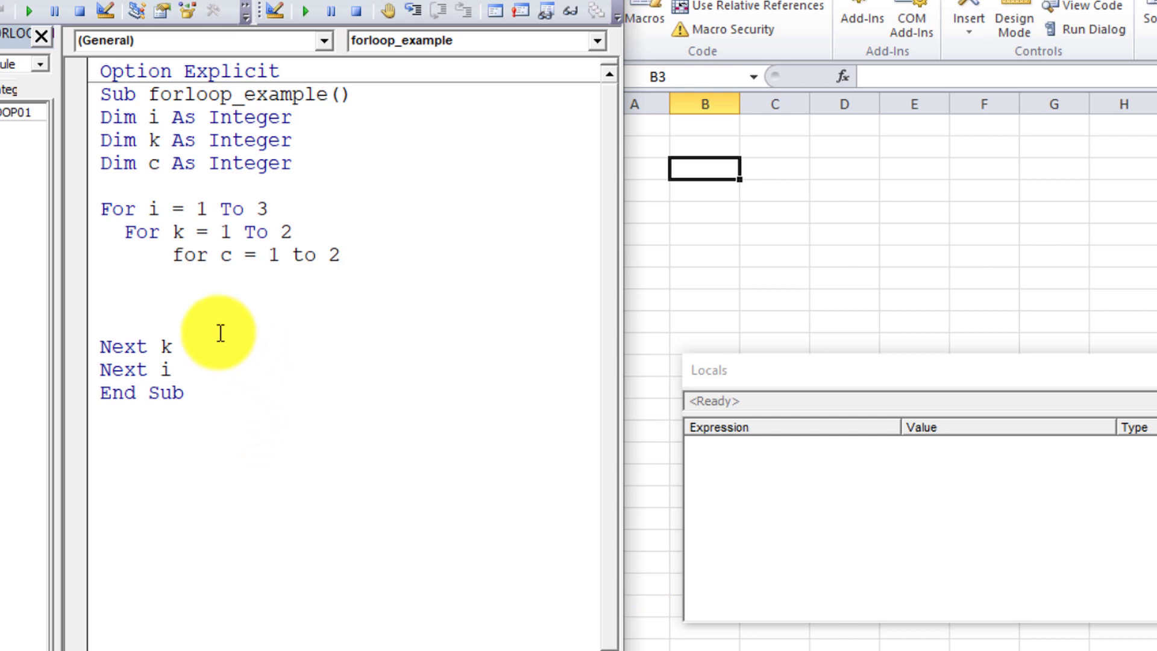
pyautogui.click(181, 304)
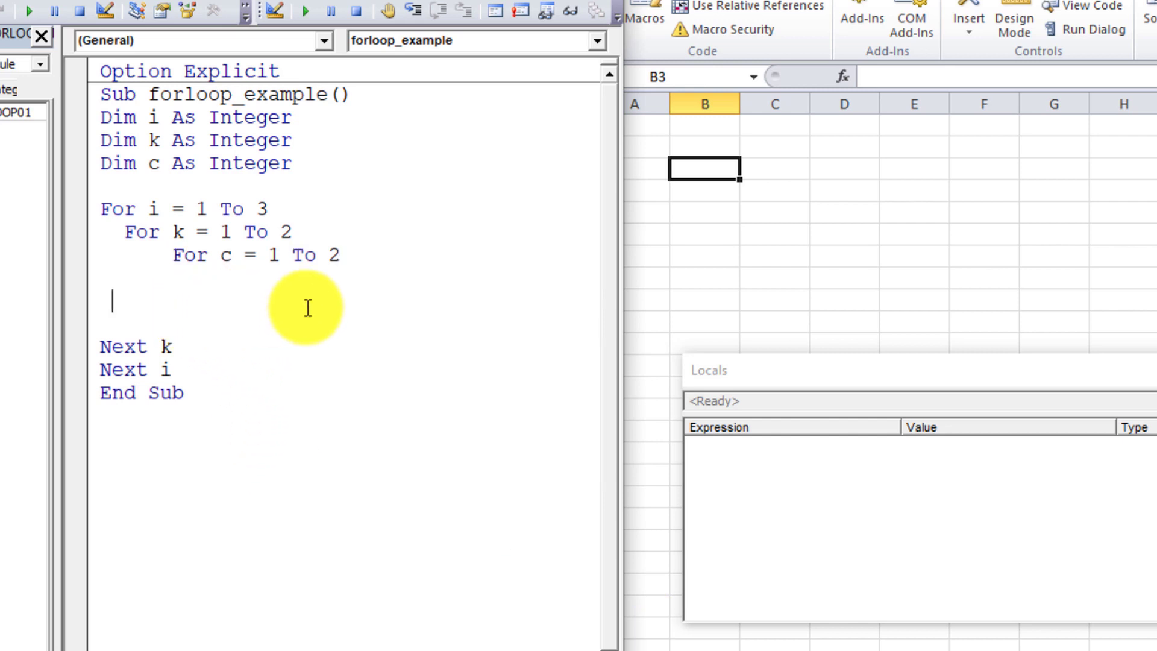
# Step: Enter Worksheets(c).Cells(i, k).Value = 5000 in the innermost loop and step in with F8
pyautogui.write('workshe')
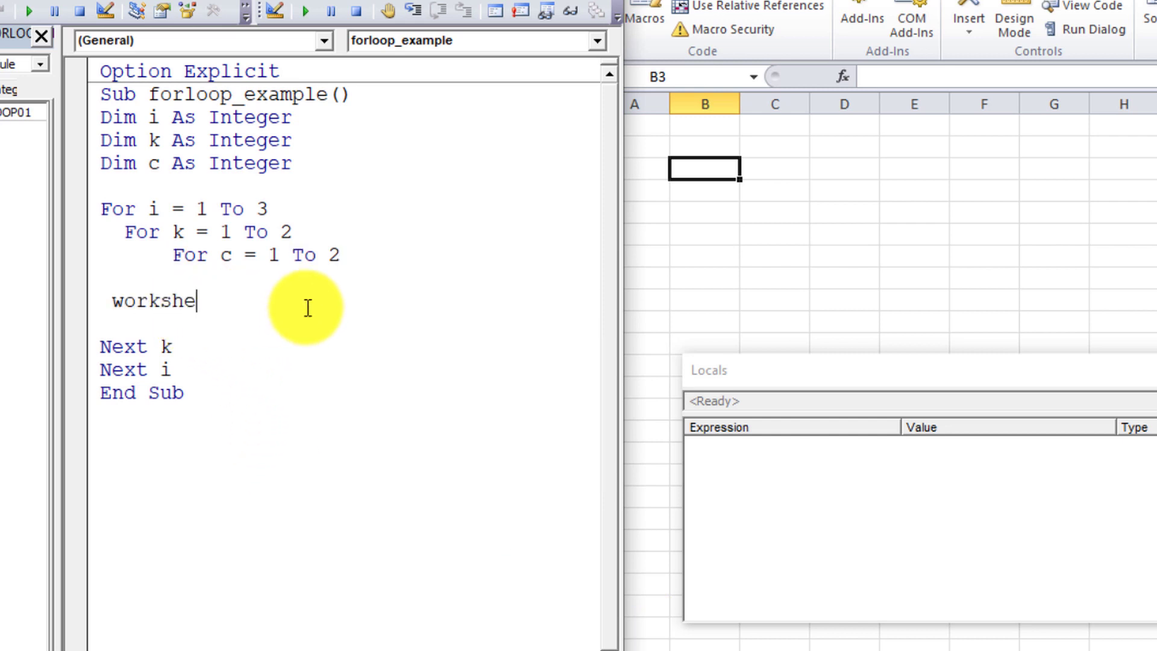
pyautogui.write('ets')
pyautogui.write('(')
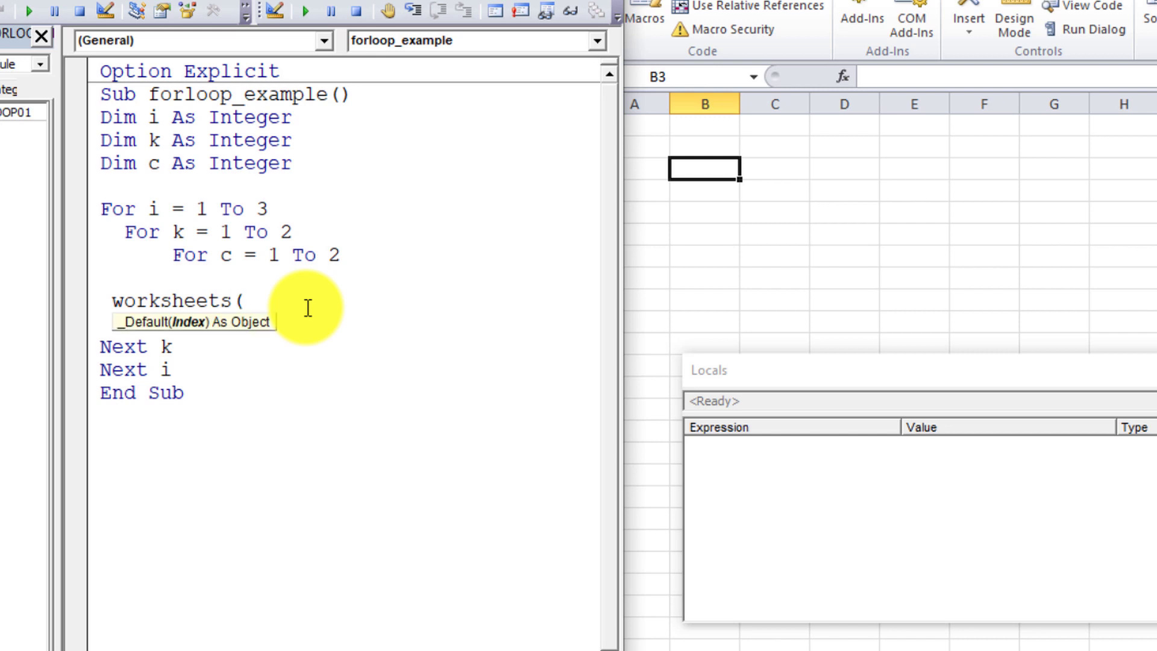
pyautogui.write('c')
pyautogui.write(').c')
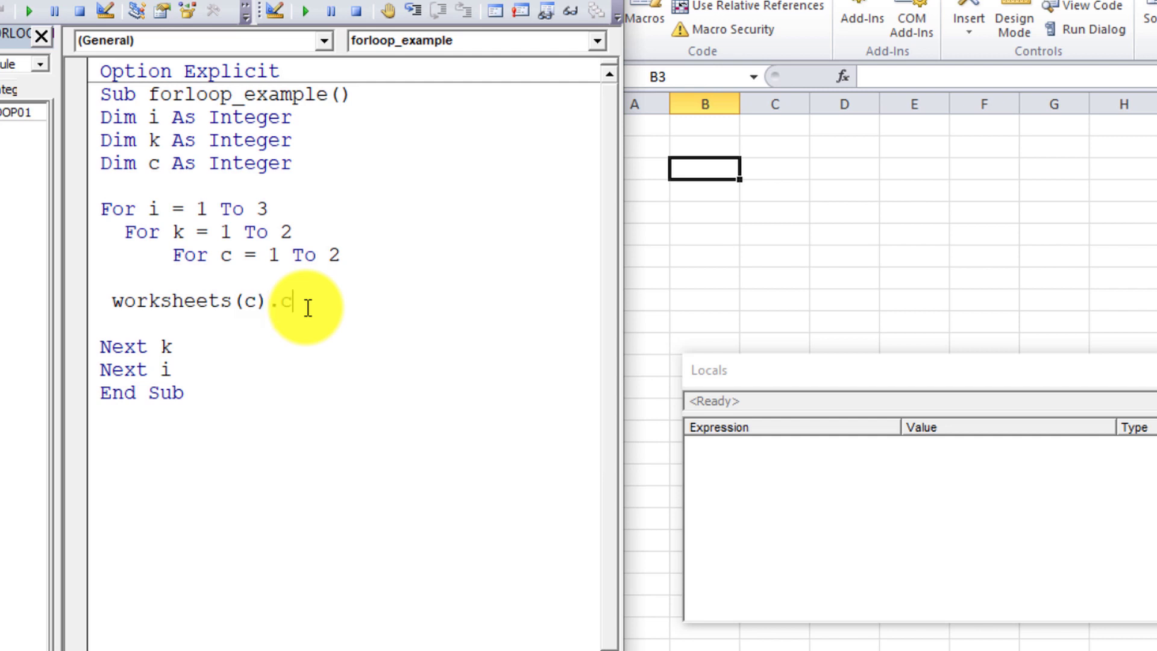
pyautogui.write('ells')
pyautogui.write('(')
pyautogui.write('i')
pyautogui.write(',')
pyautogui.write('k)')
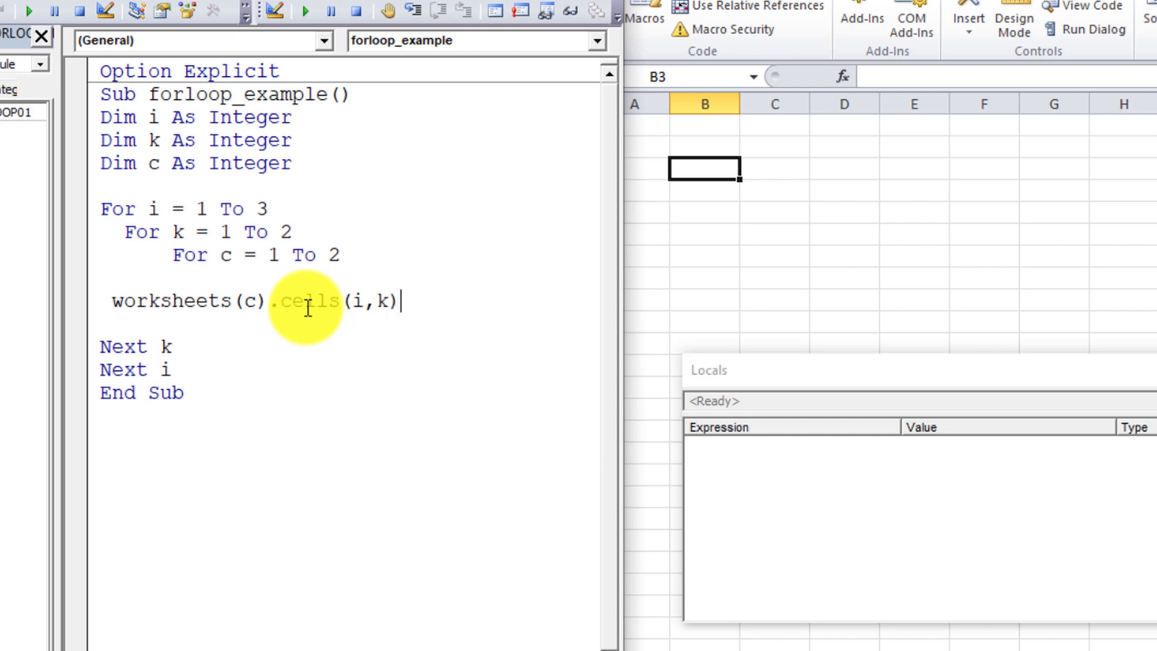
pyautogui.write('.value')
pyautogui.write('=50')
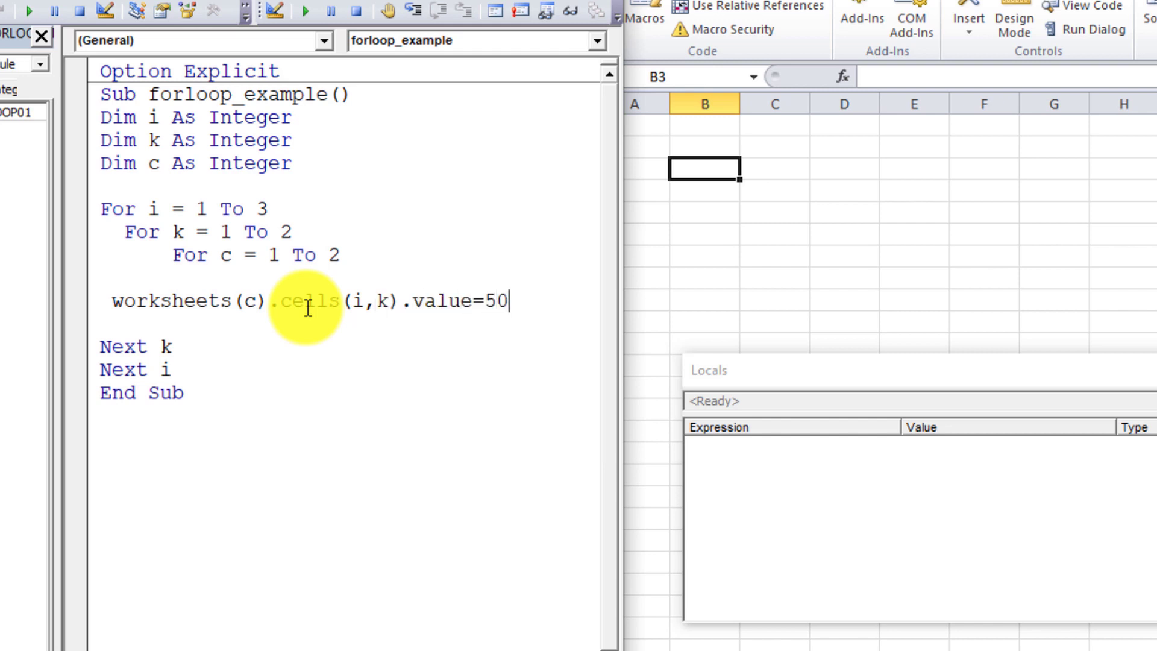
pyautogui.write('00')
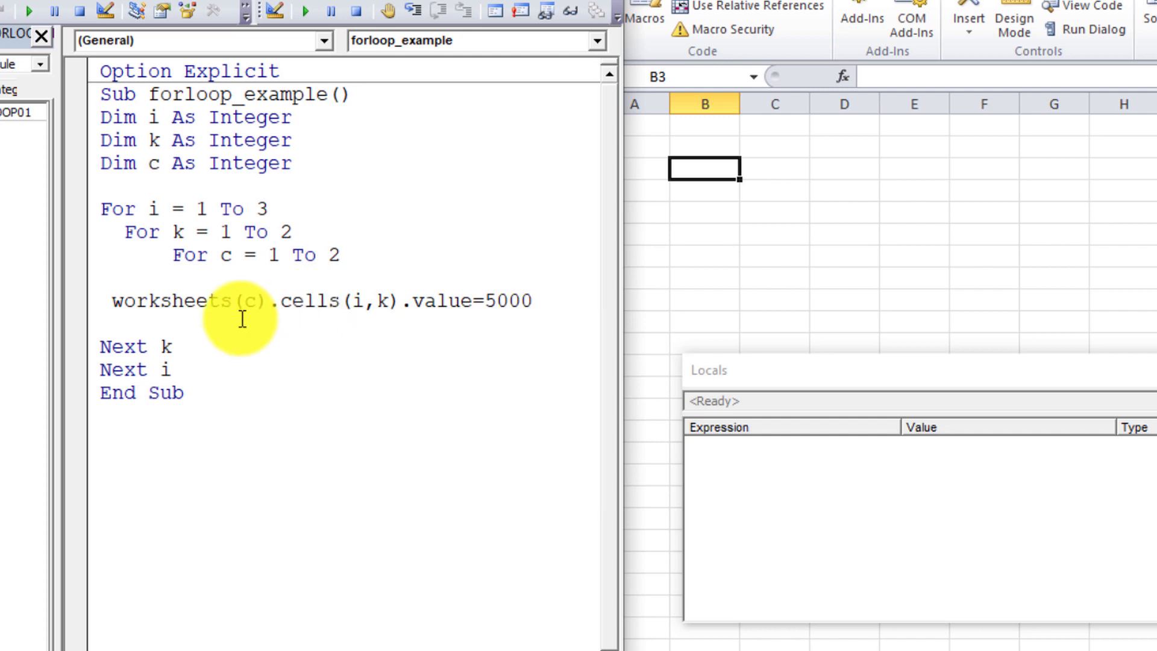
pyautogui.click(180, 324)
pyautogui.press('F8')
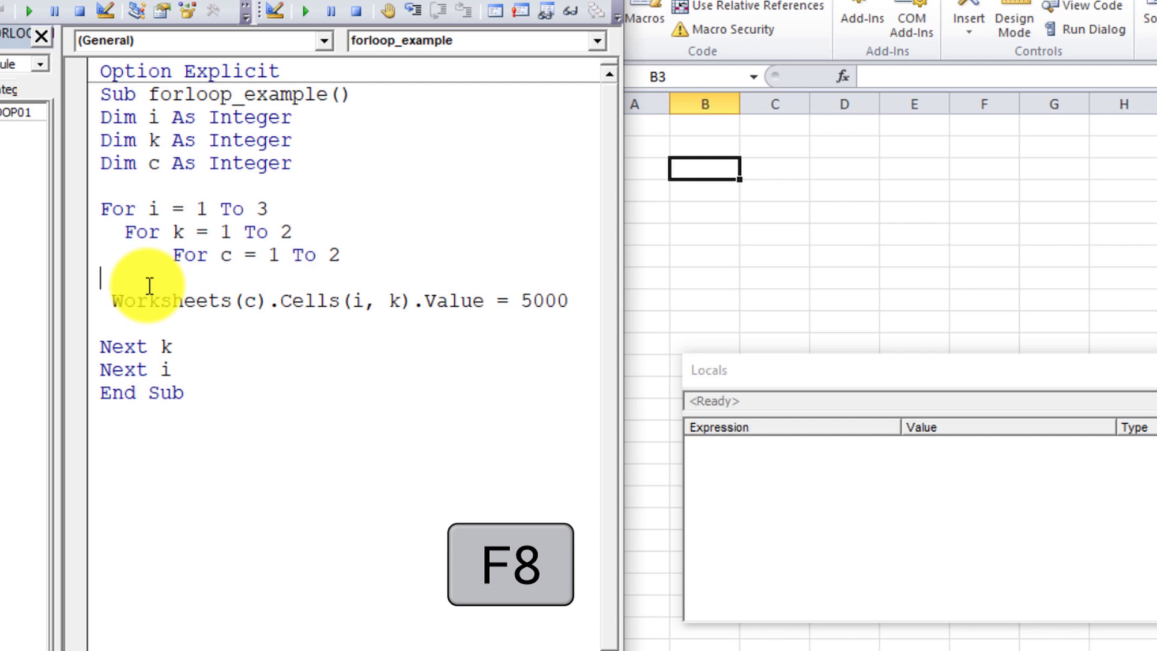
# Step: After the compile error on stepping in, add the missing Next c line below the Worksheets statement
pyautogui.click(417, 12)
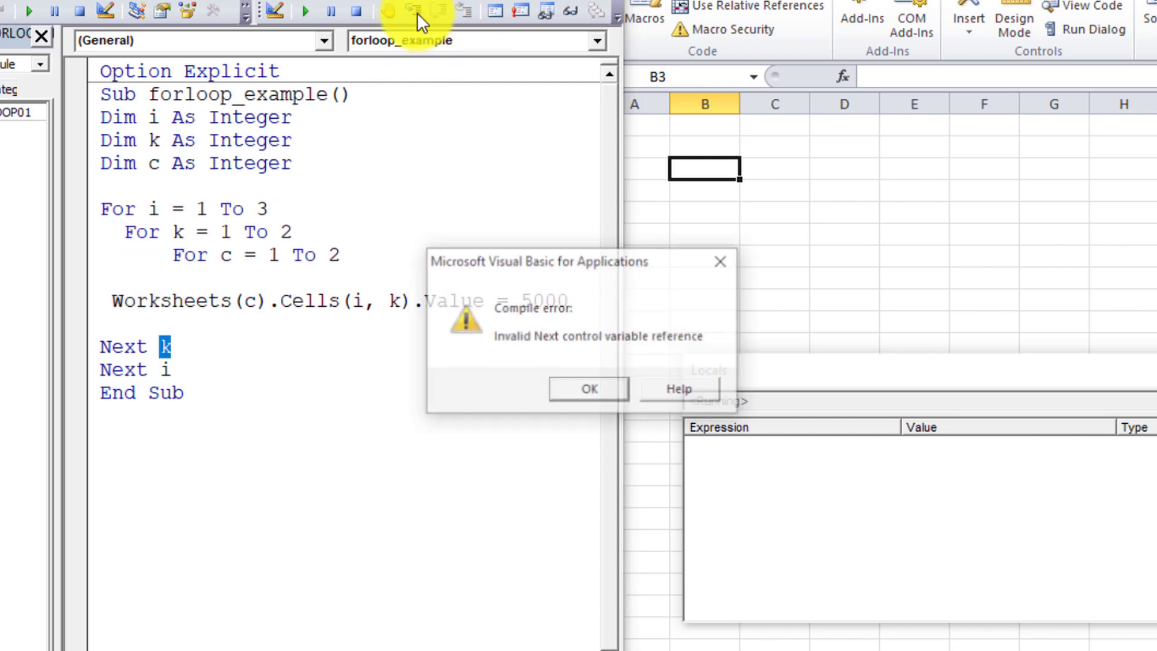
pyautogui.click(579, 395)
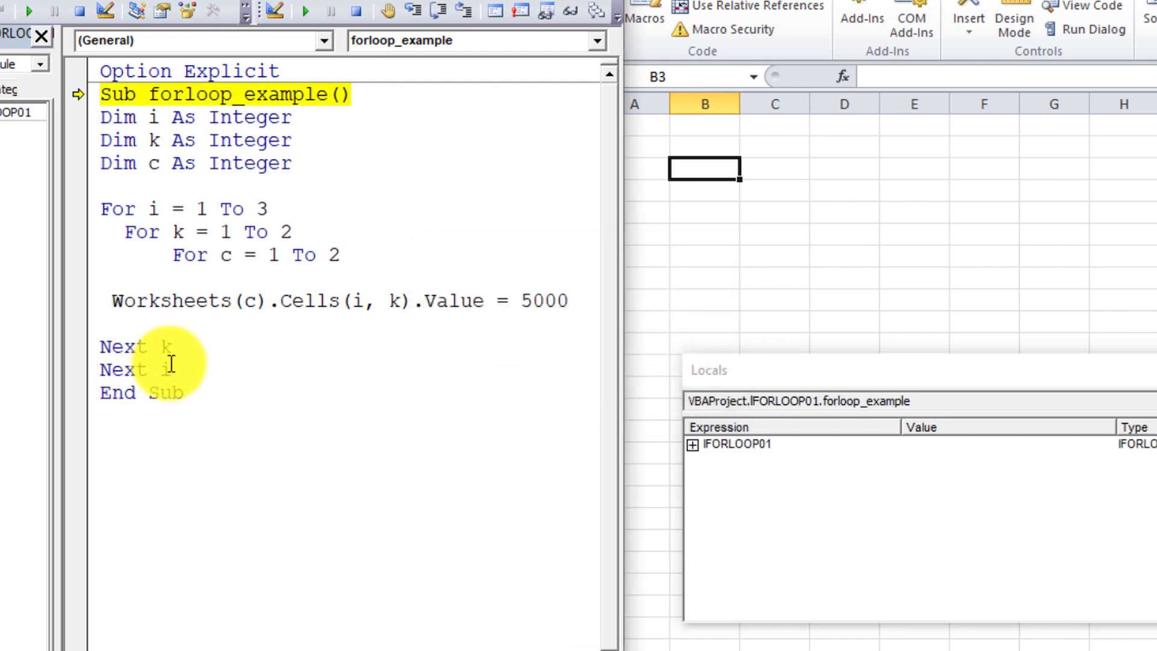
pyautogui.click(173, 371)
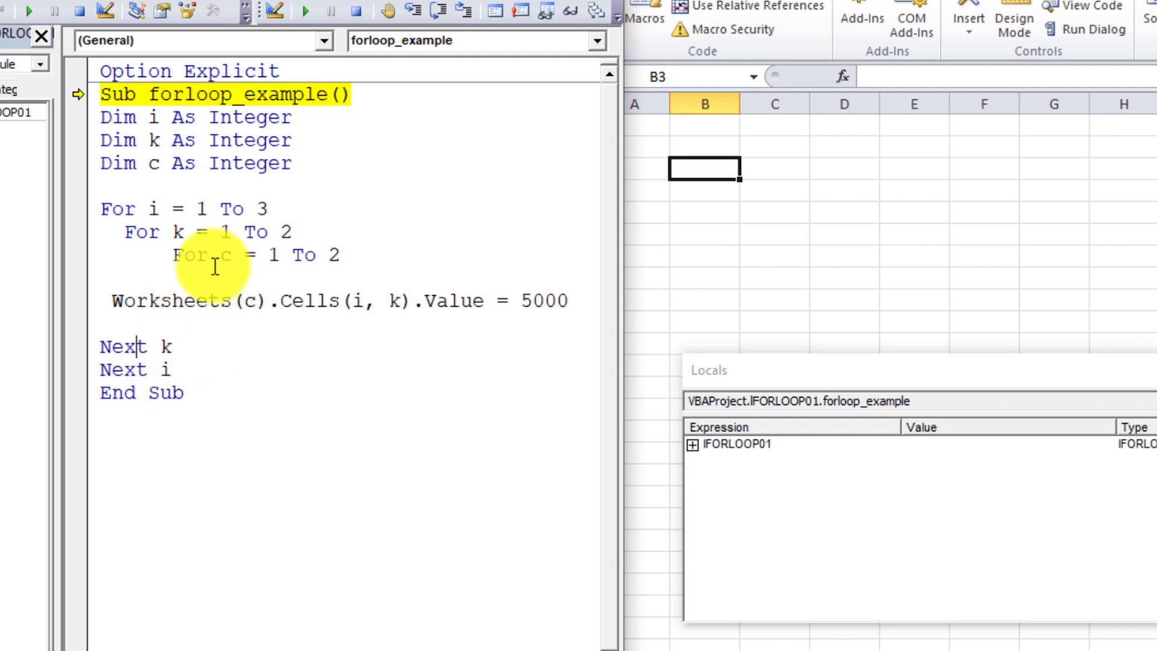
pyautogui.click(153, 324)
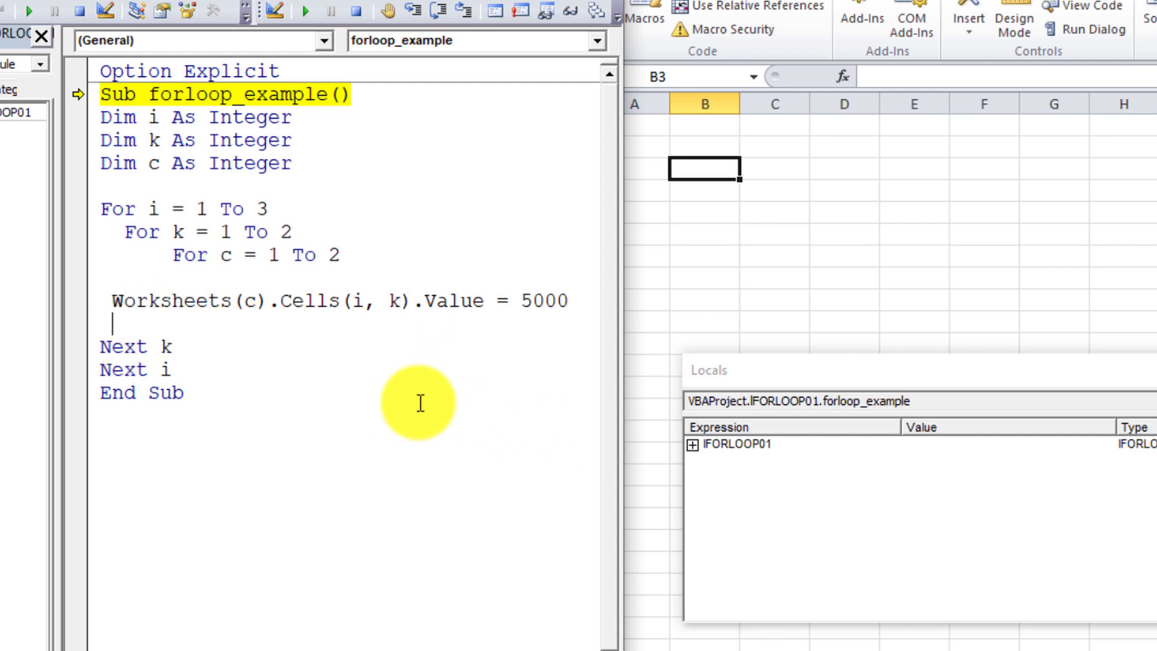
pyautogui.write('ne')
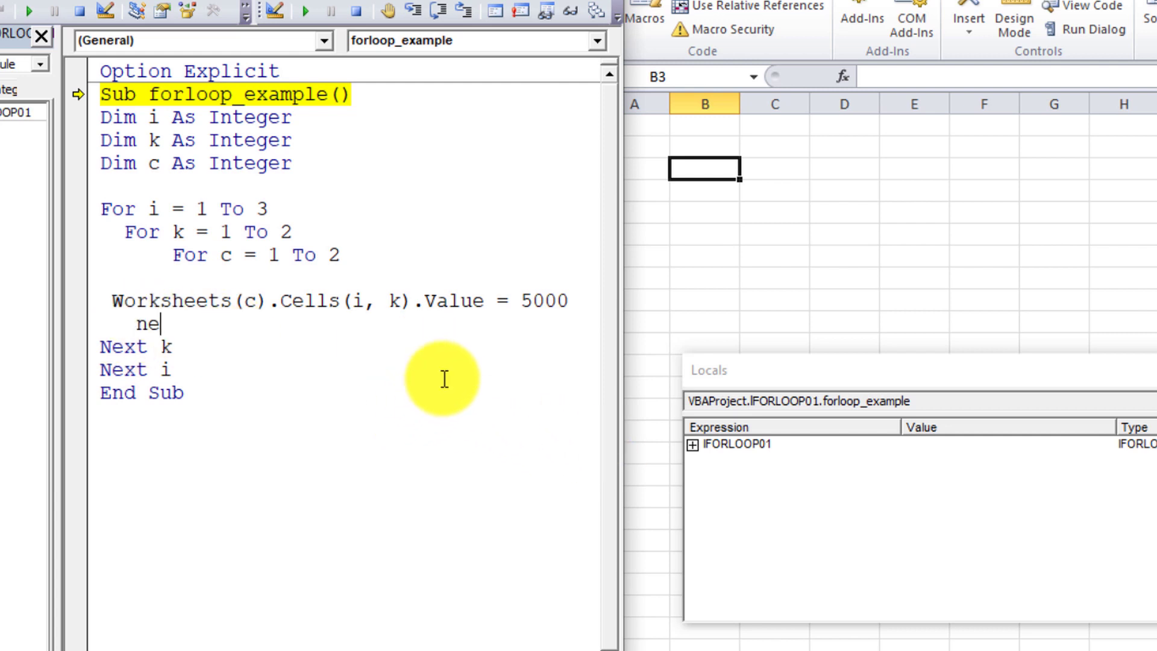
pyautogui.write('xt c')
# Step: Stop the paused macro run with Run > Reset
pyautogui.click(356, 348)
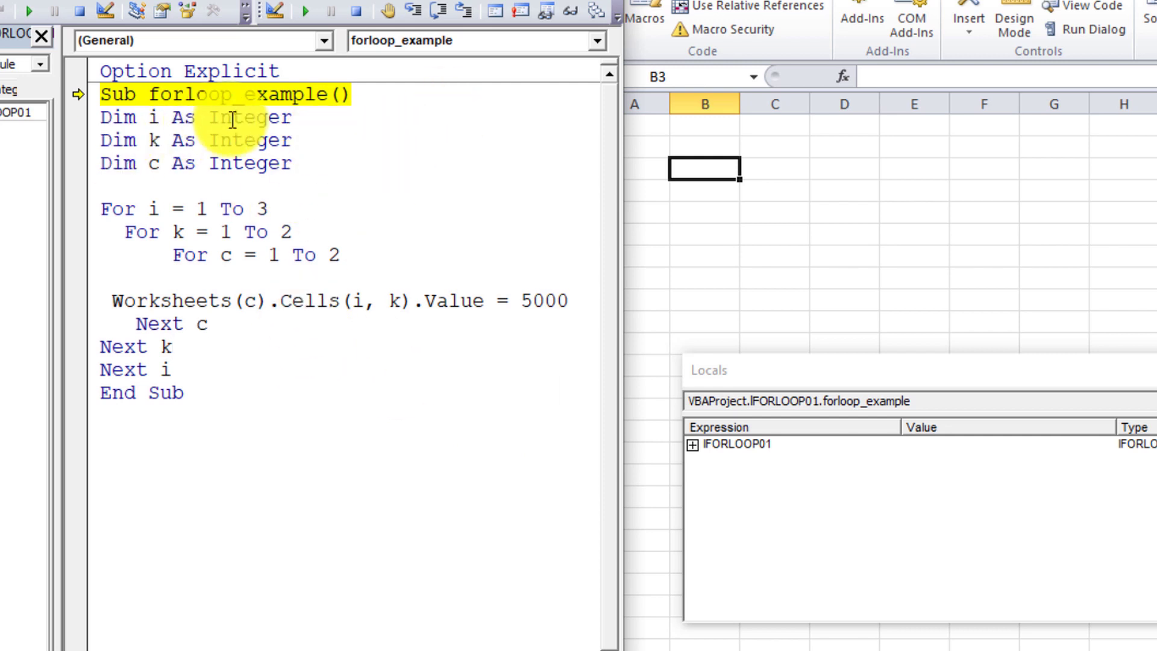
pyautogui.click(355, 14)
pyautogui.click(399, 90)
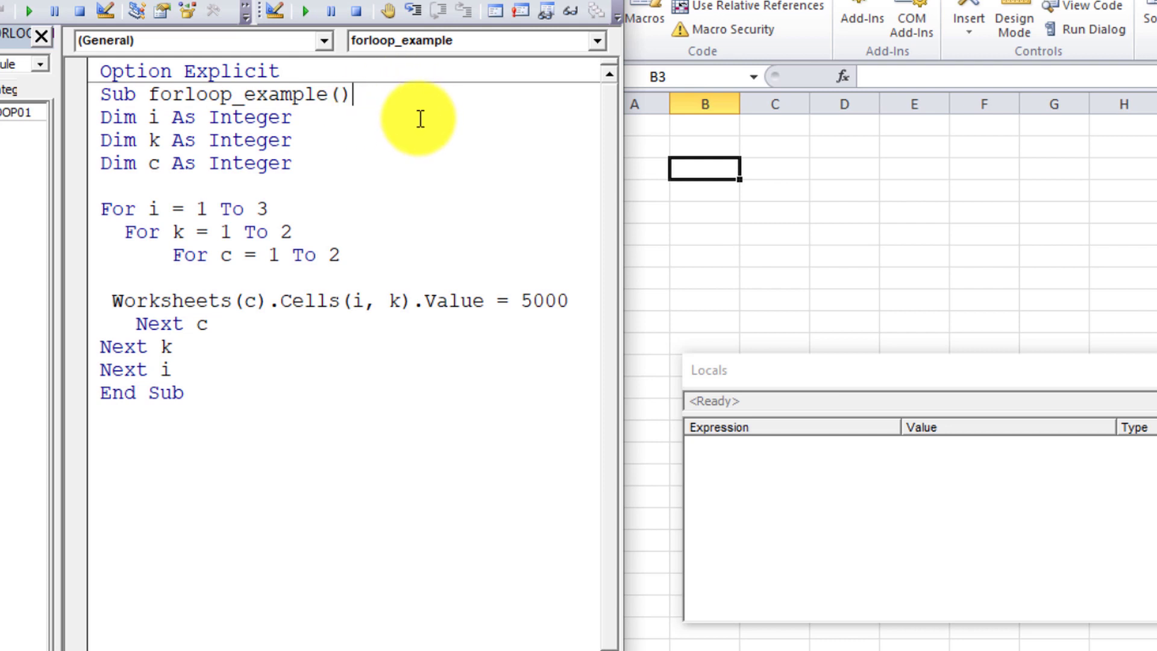
# Step: Step forloop_example past the Sub line and the i, k and c loop headers to the Worksheets(c).Cells line, with i, k and c at 1 in Locals
pyautogui.click(407, 9)
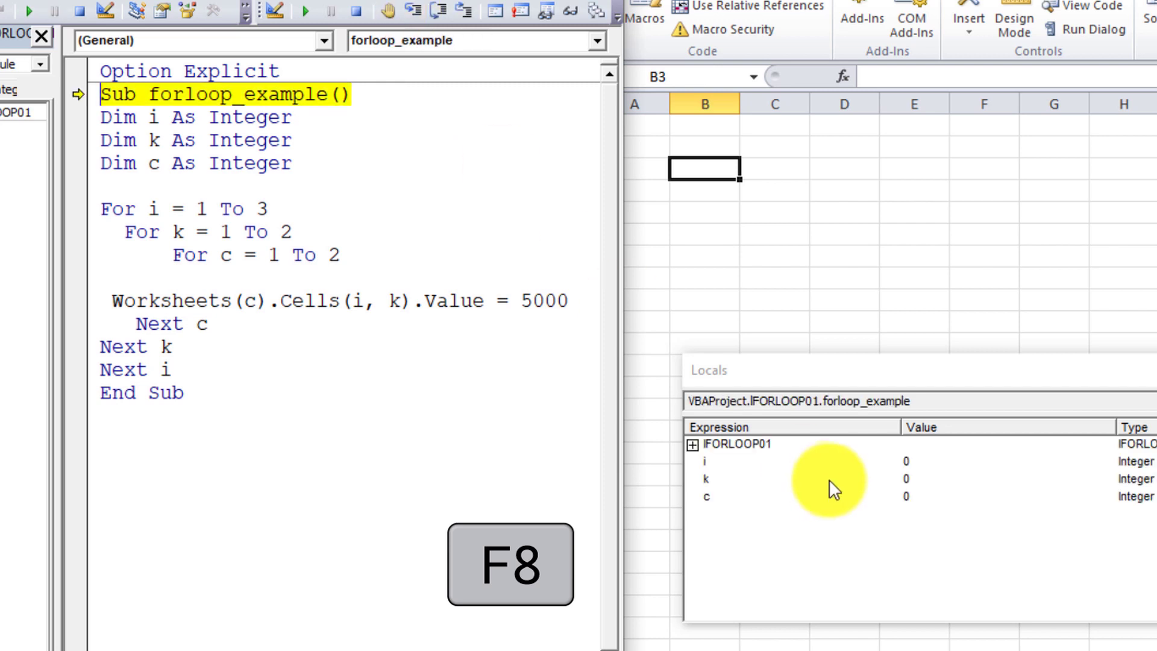
pyautogui.click(963, 402)
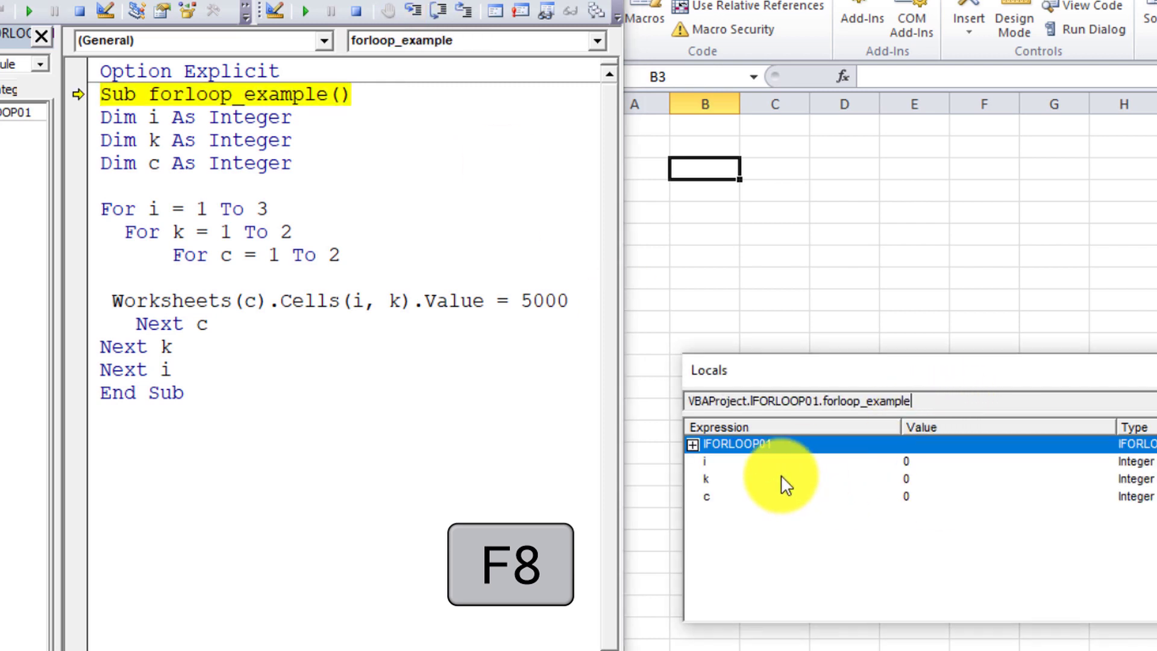
pyautogui.click(414, 11)
pyautogui.click(415, 11)
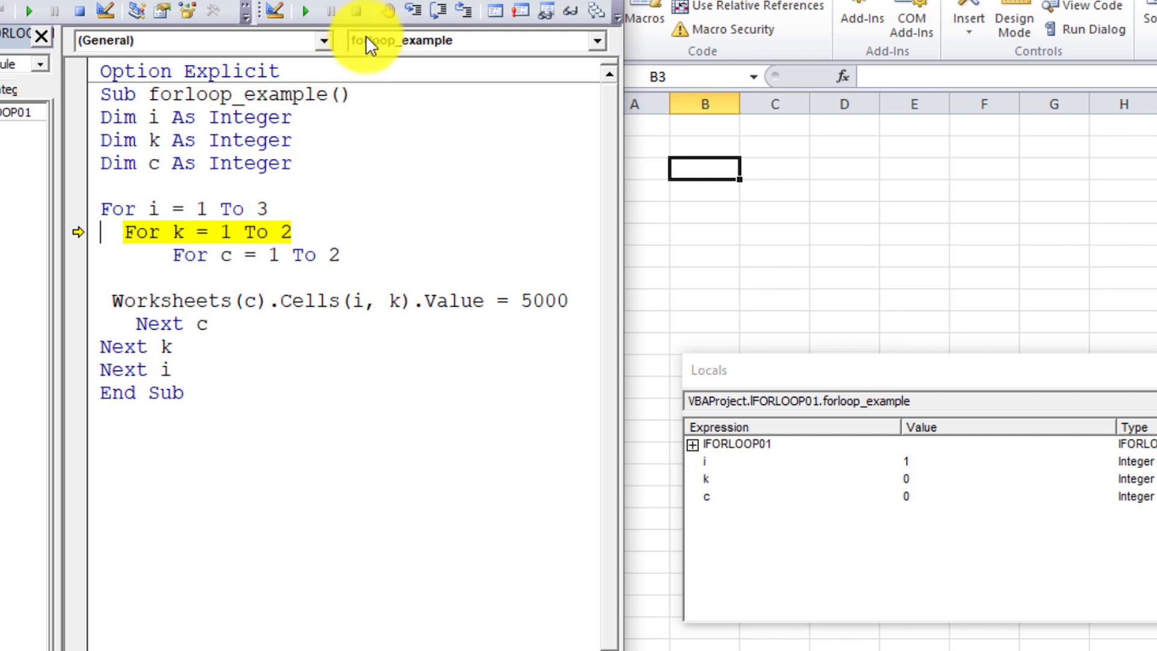
pyautogui.click(412, 12)
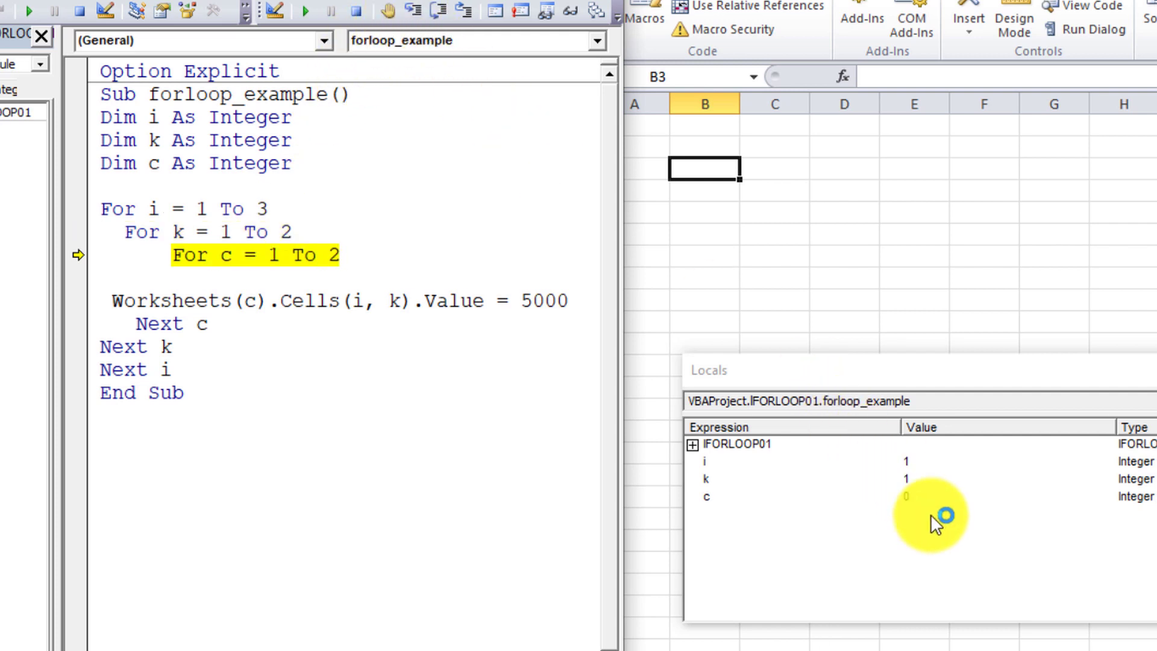
pyautogui.click(417, 10)
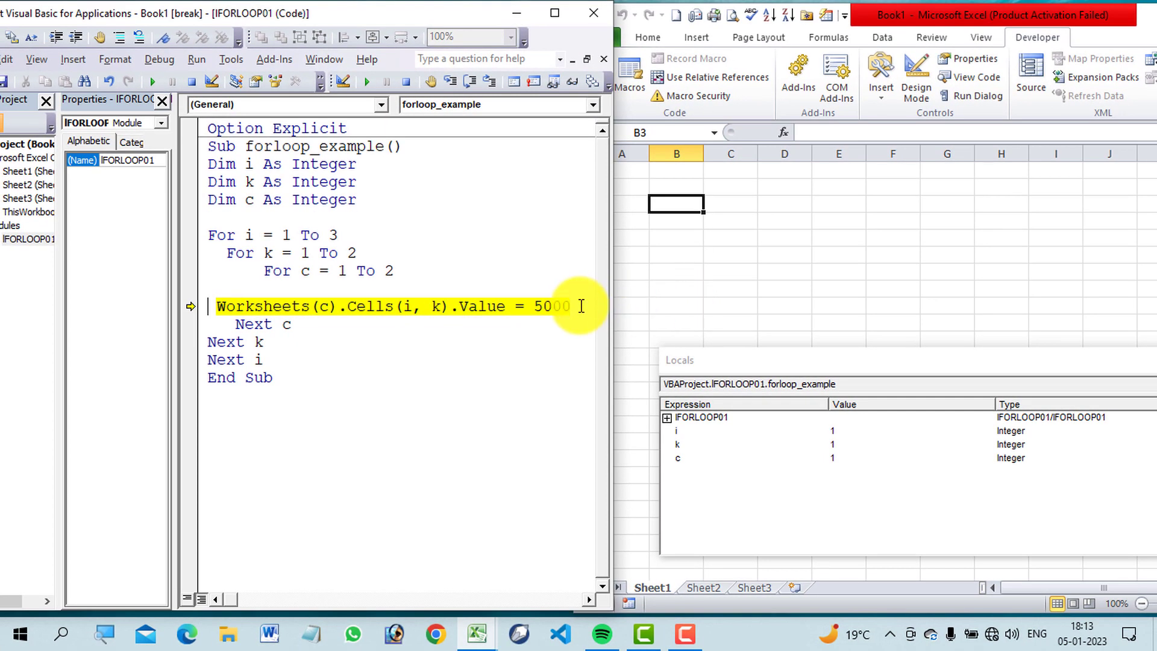
# Step: Arrange the editor and workbook, then step the sheet loop to write 5000 into A1 for c = 1 and 2
pyautogui.moveTo(440, 10); pyautogui.dragTo(416, 18)
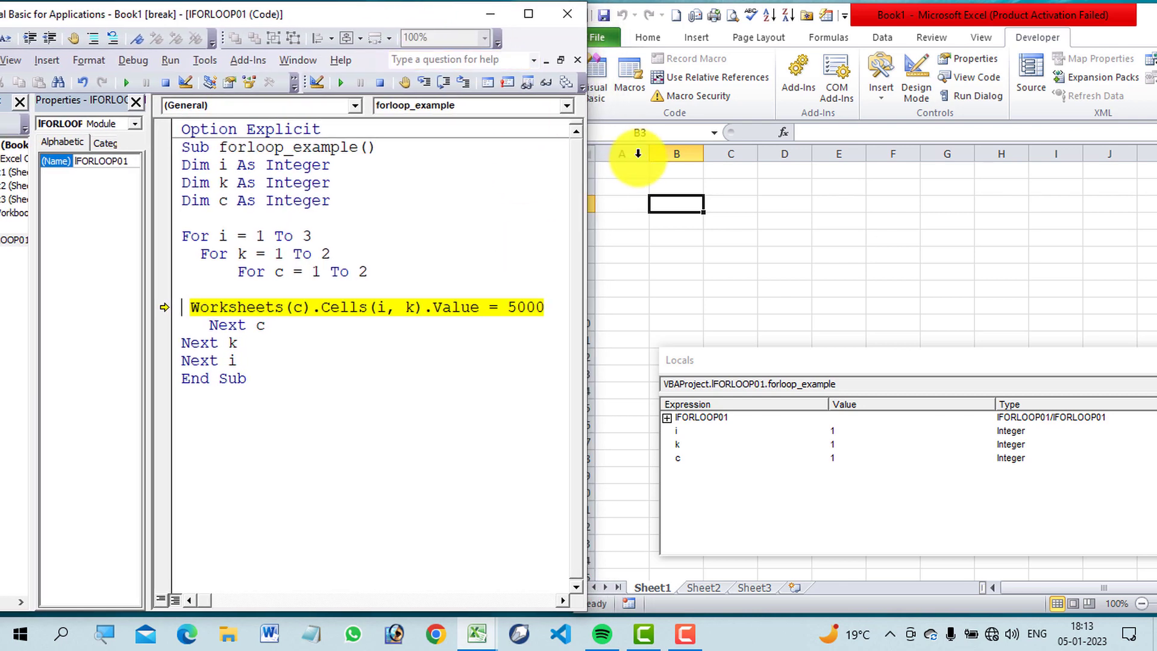
pyautogui.click(628, 172)
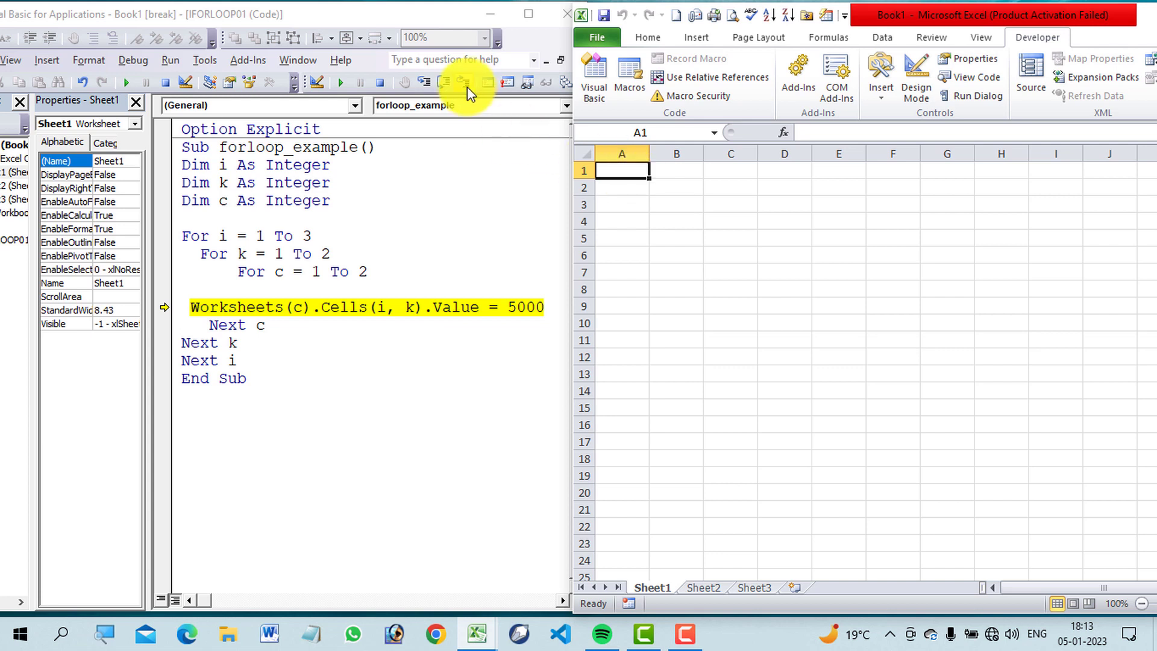
pyautogui.click(425, 84)
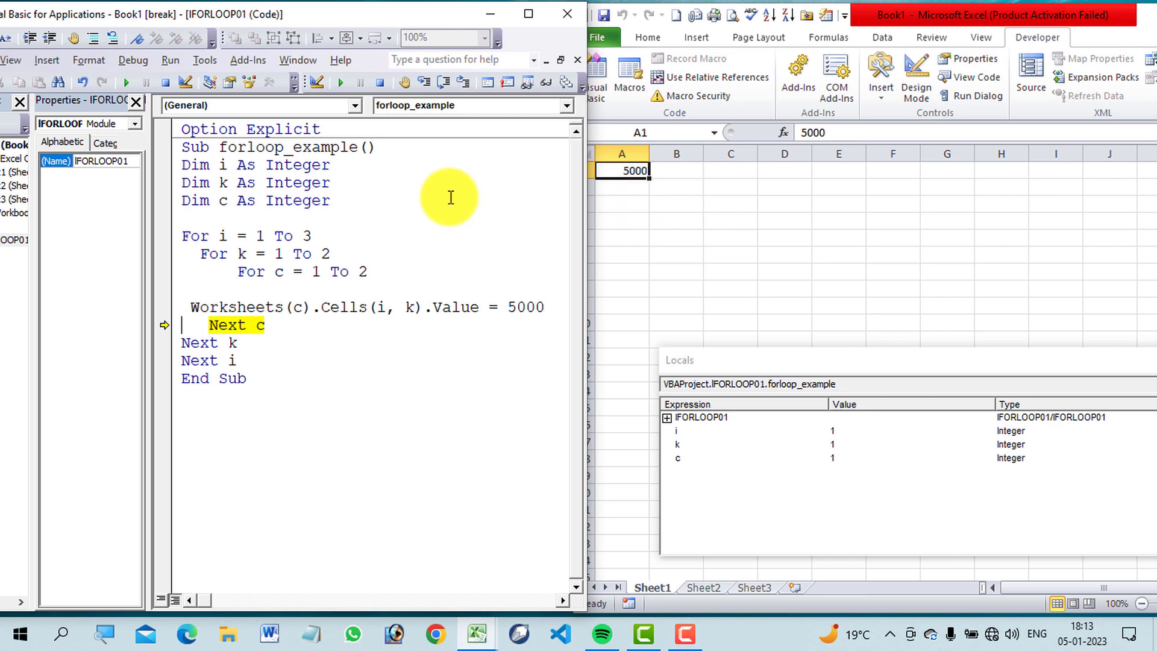
pyautogui.click(423, 83)
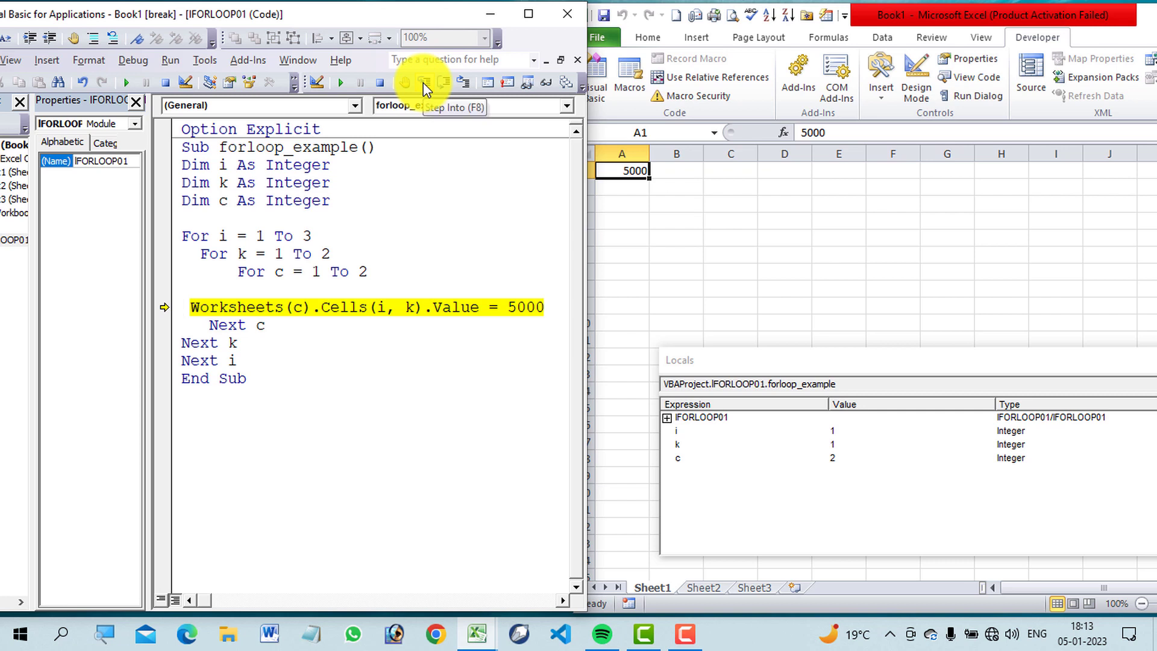
pyautogui.click(423, 83)
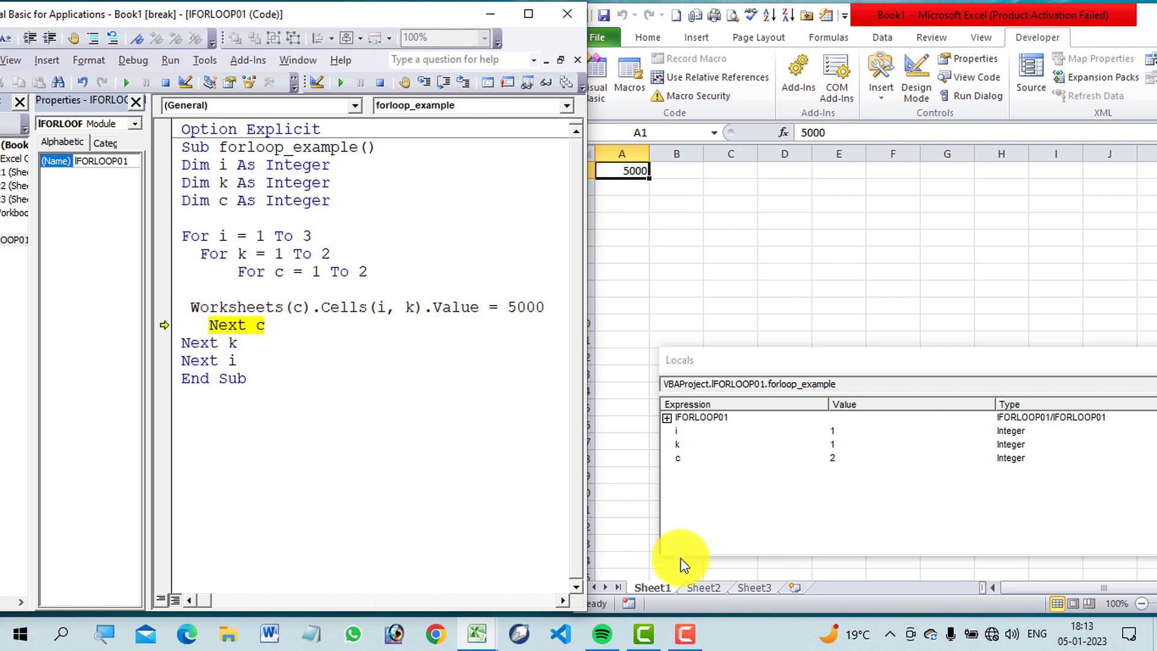
# Step: Confirm A1 holds 5000 on Sheet2 and Sheet1, then step to Next k
pyautogui.click(703, 588)
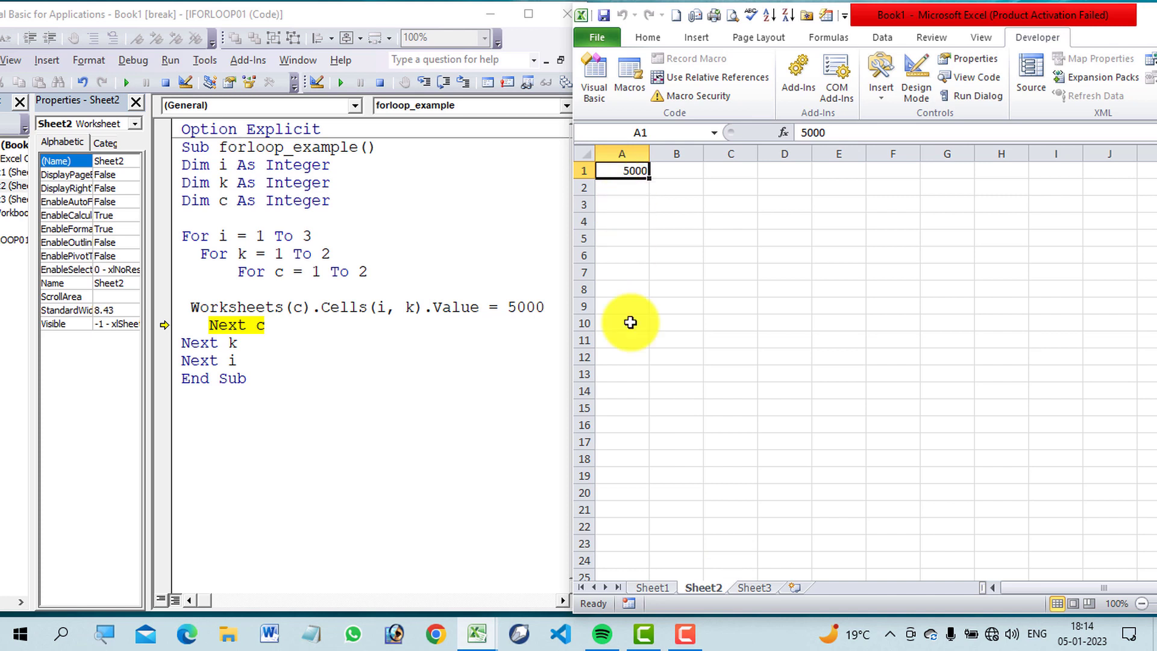
pyautogui.click(650, 588)
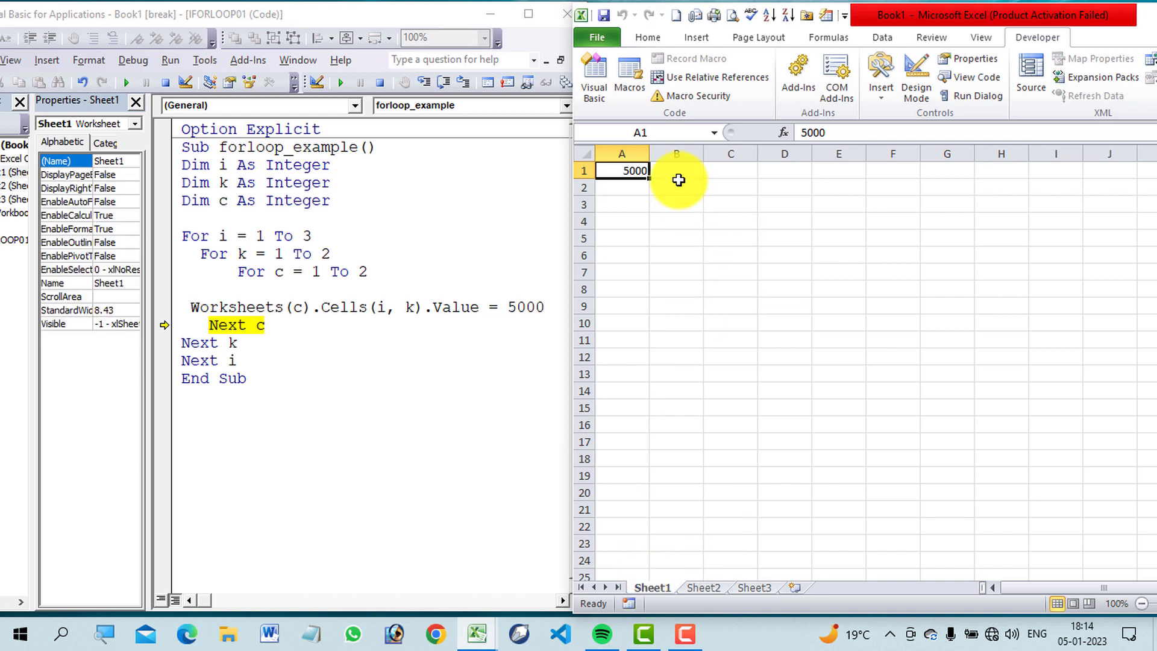
pyautogui.click(677, 171)
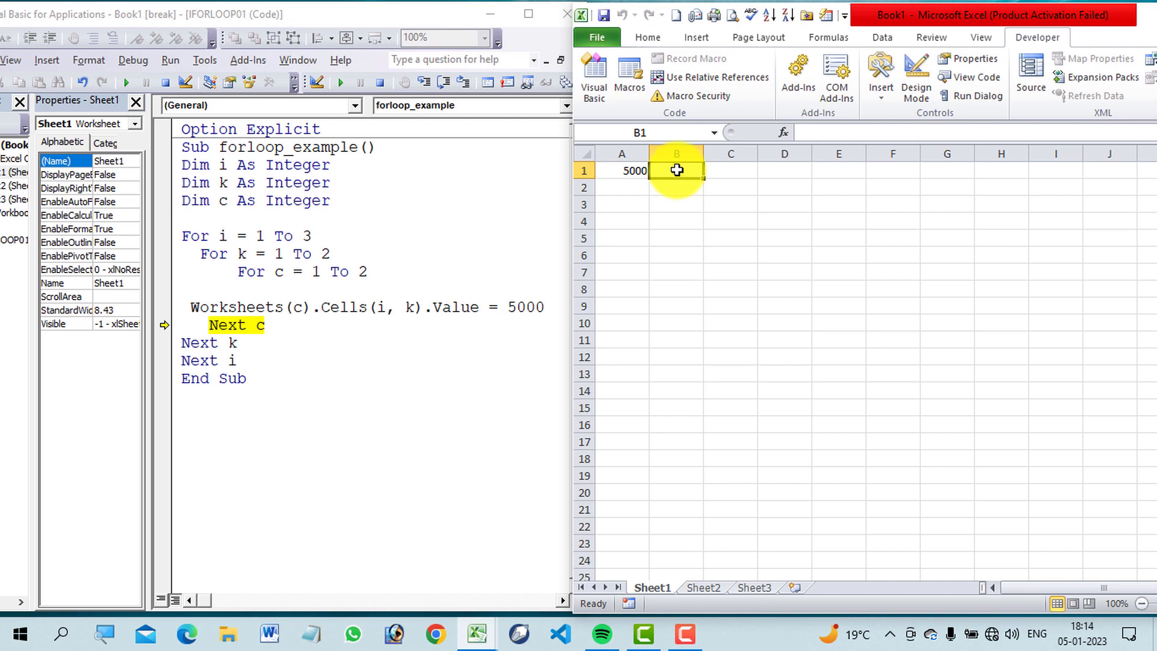
pyautogui.click(423, 83)
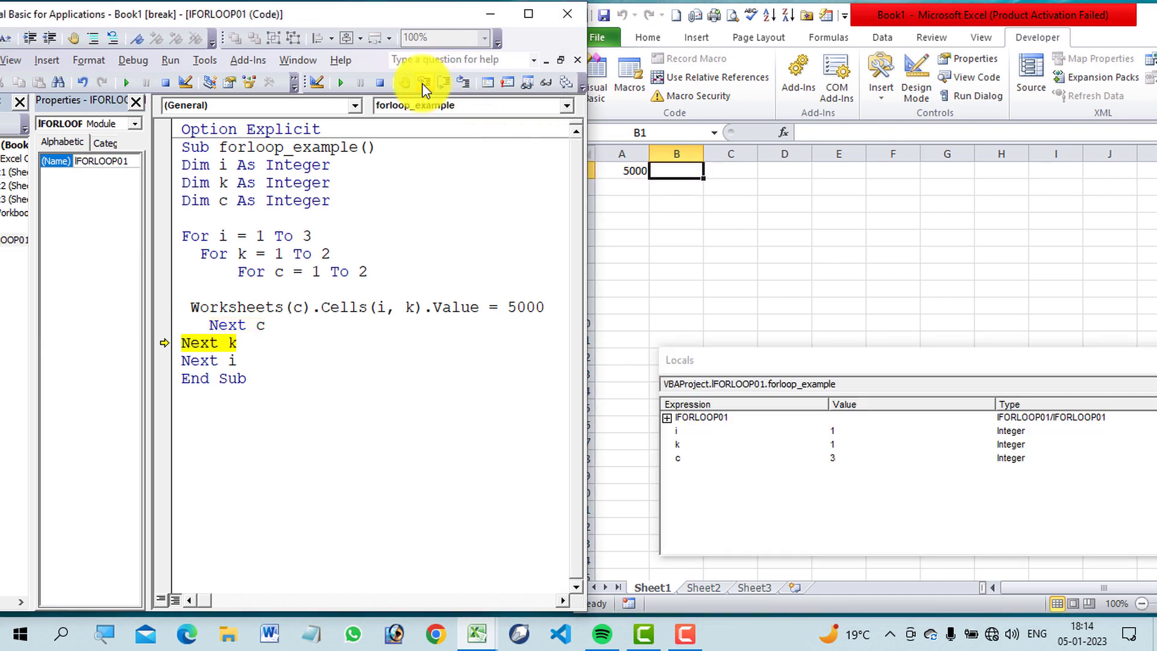
# Step: Step the k = 2 pass to write 5000 into B1 on Sheet1 and Sheet2, checking both sheets
pyautogui.click(424, 84)
pyautogui.click(424, 85)
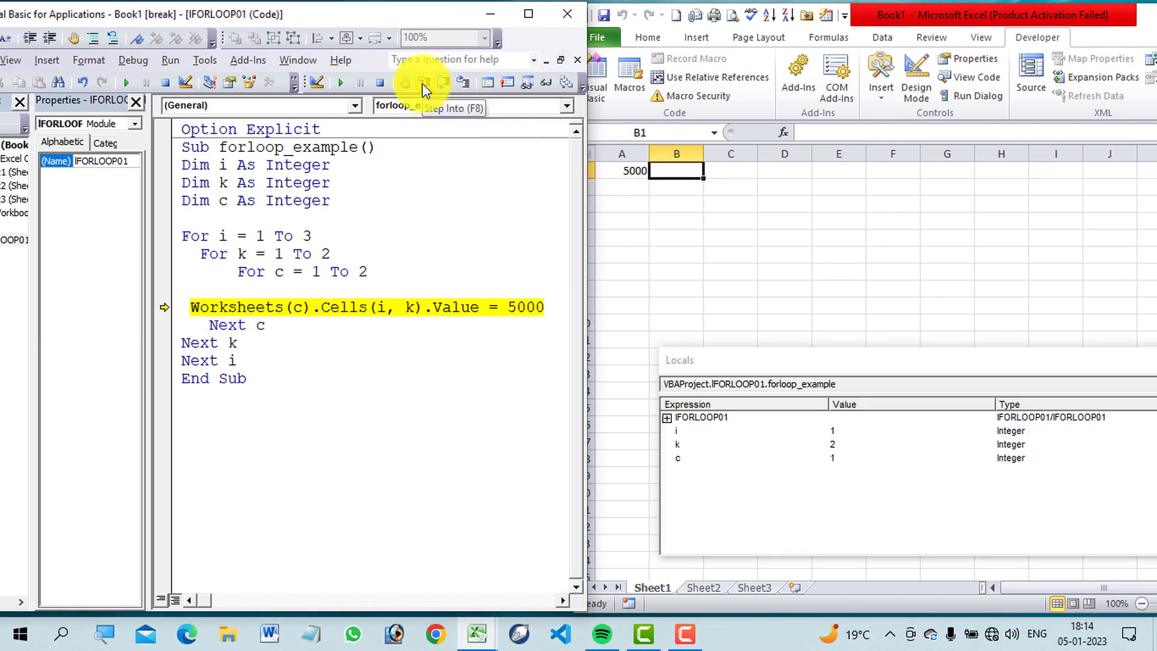
pyautogui.click(423, 84)
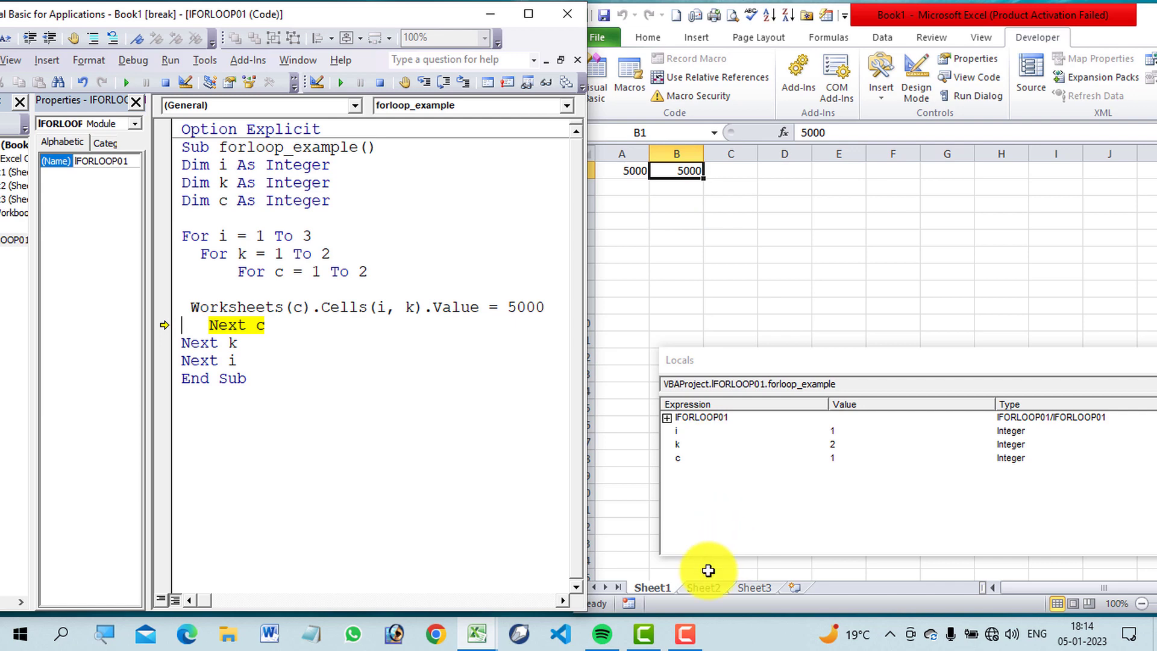
pyautogui.click(710, 589)
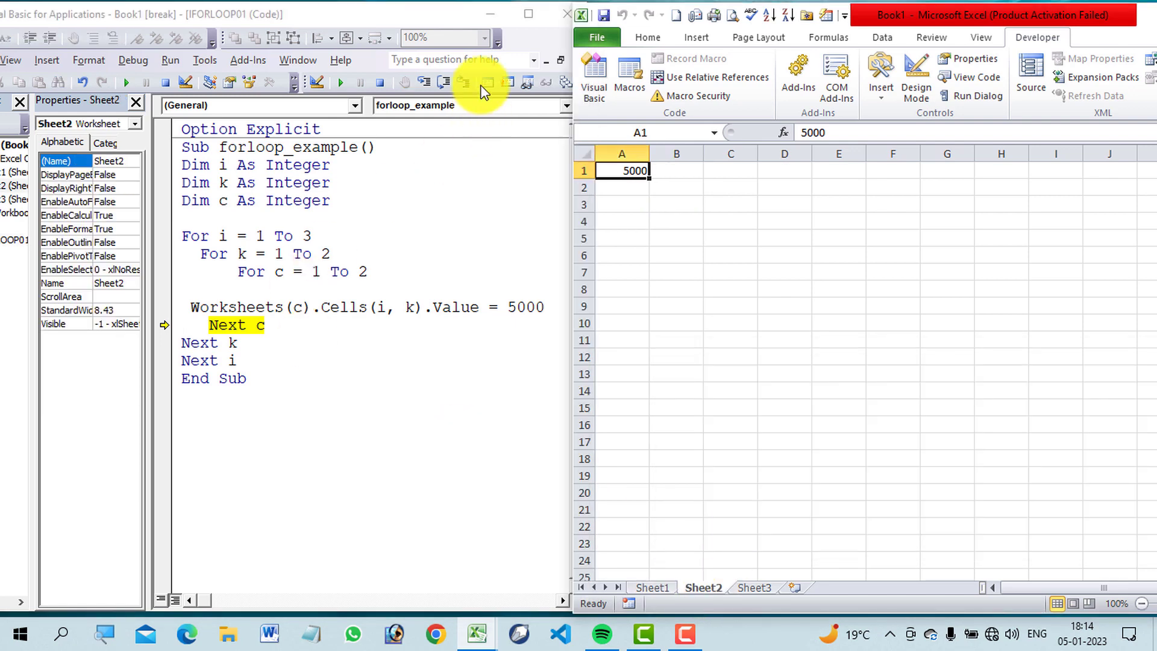
pyautogui.click(423, 84)
pyautogui.click(424, 83)
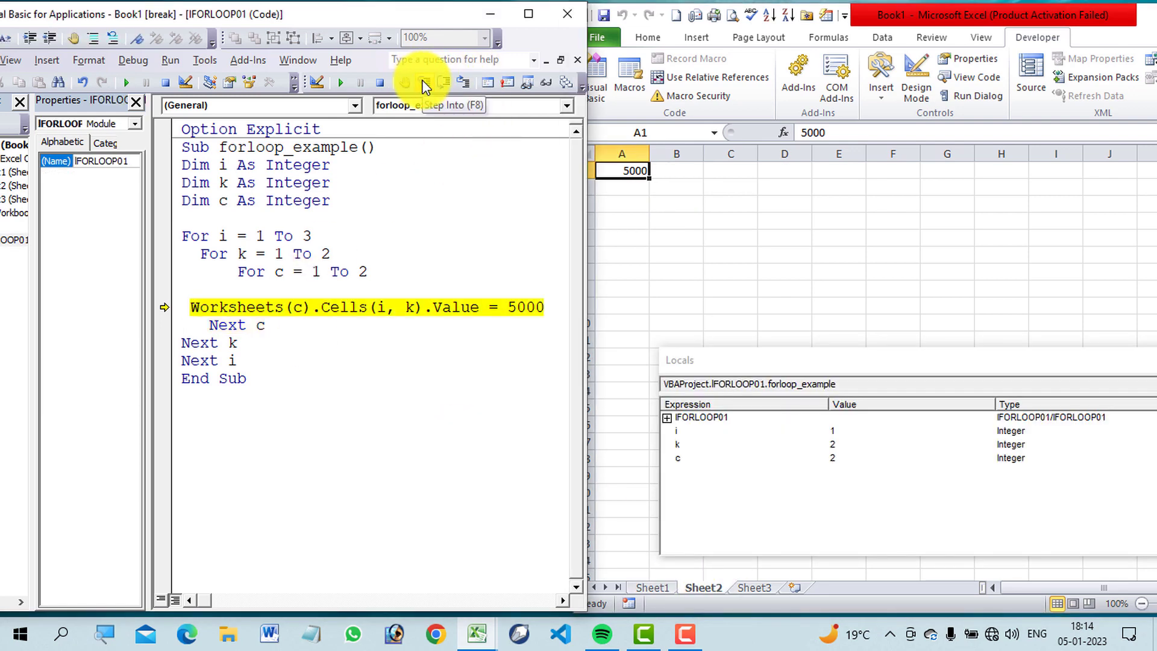
pyautogui.click(424, 83)
pyautogui.click(692, 175)
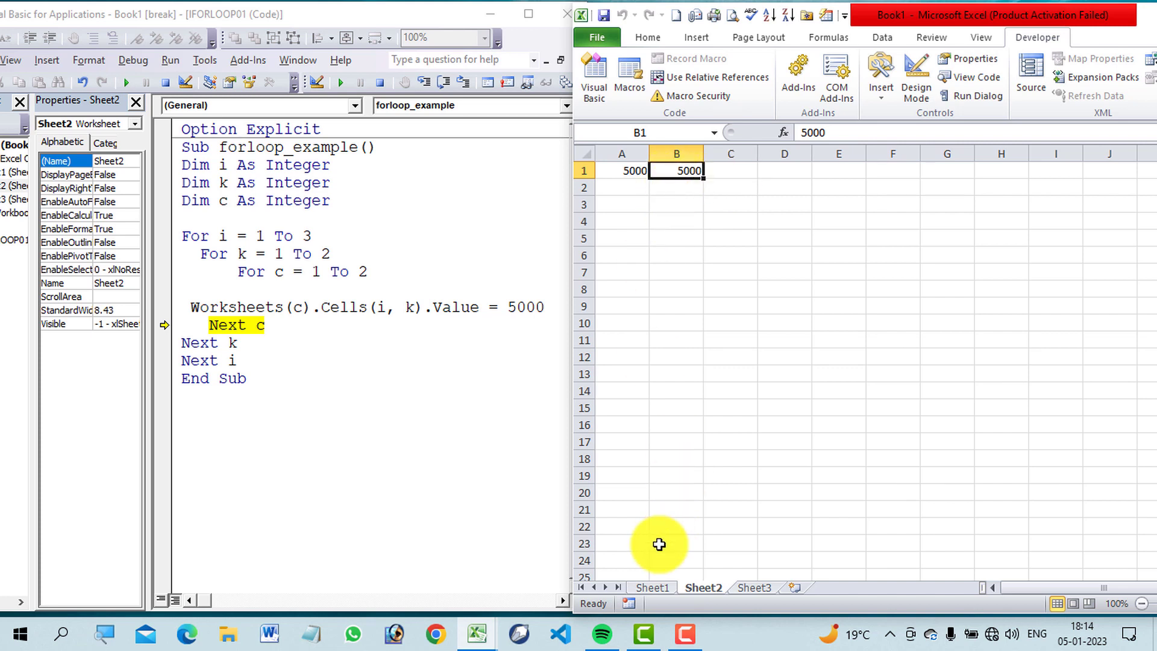
pyautogui.click(653, 587)
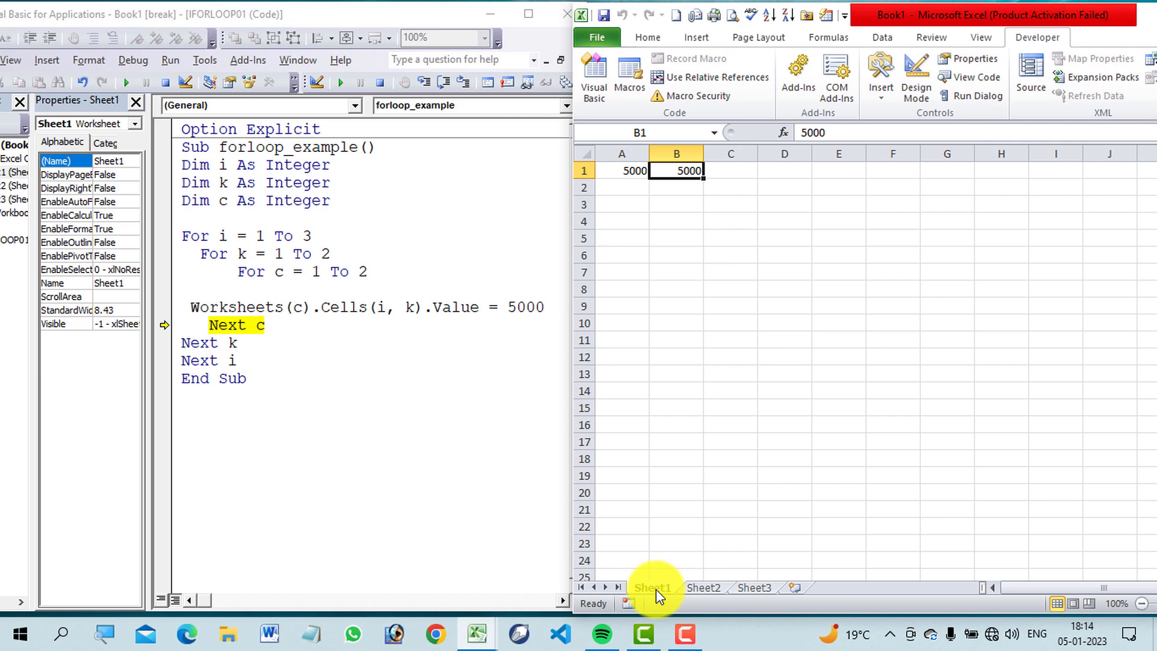
# Step: Highlight the outer loop's 1 To 3 range, then step through Next k and Next i into row 2
pyautogui.click(248, 363)
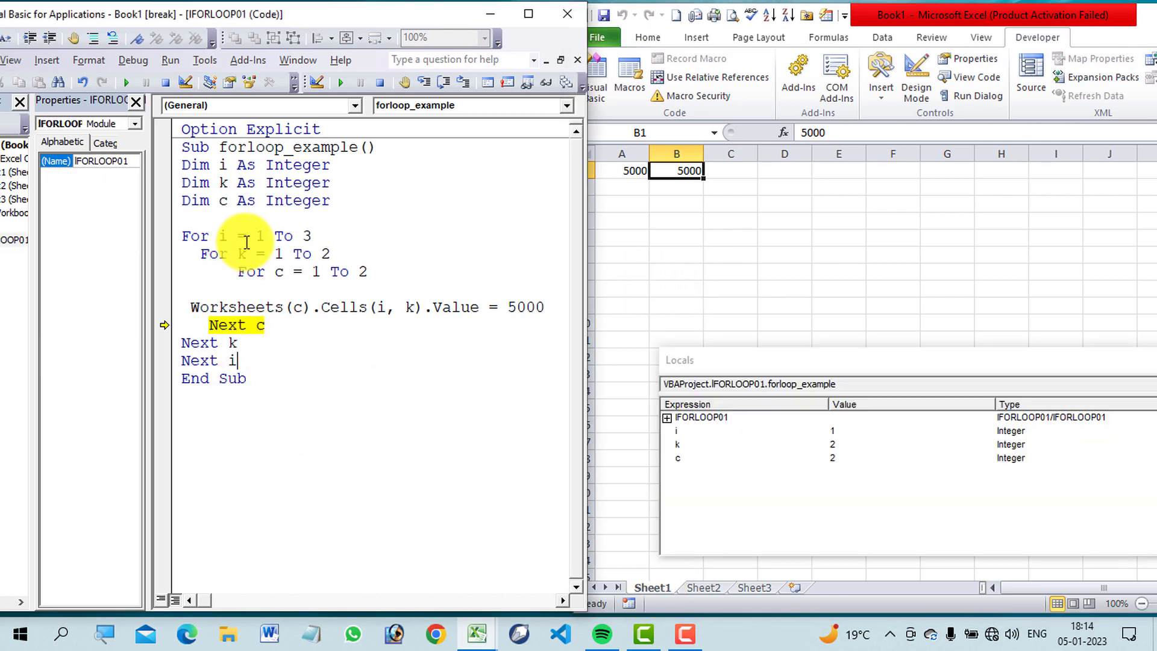
pyautogui.moveTo(256, 236); pyautogui.dragTo(313, 236)
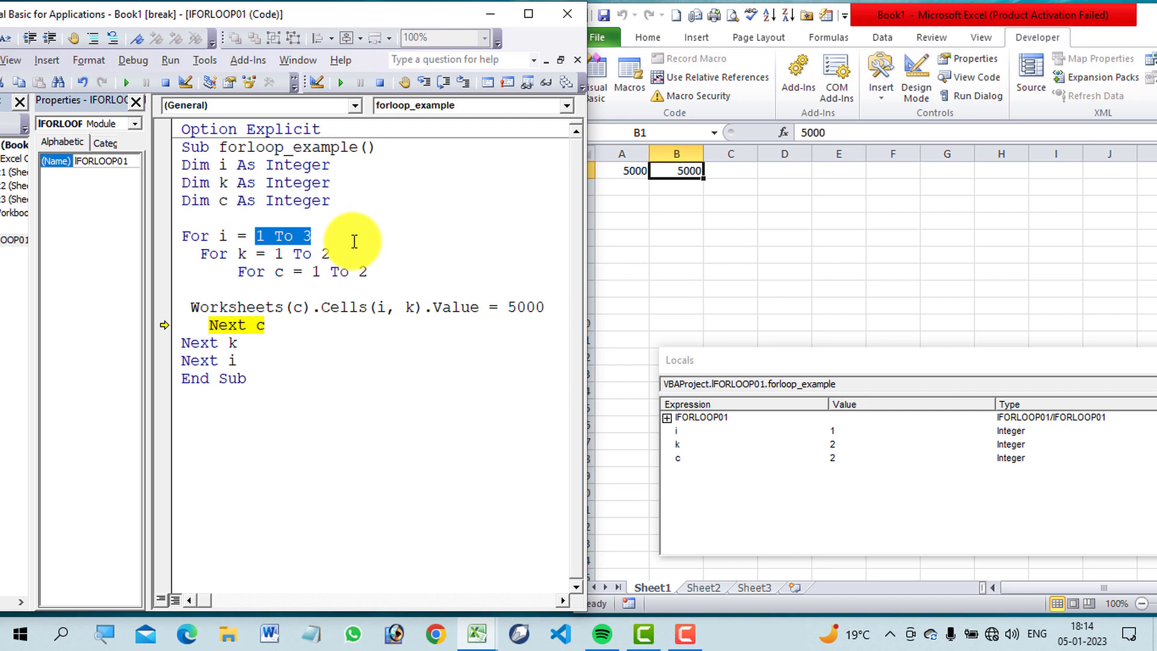
pyautogui.click(251, 365)
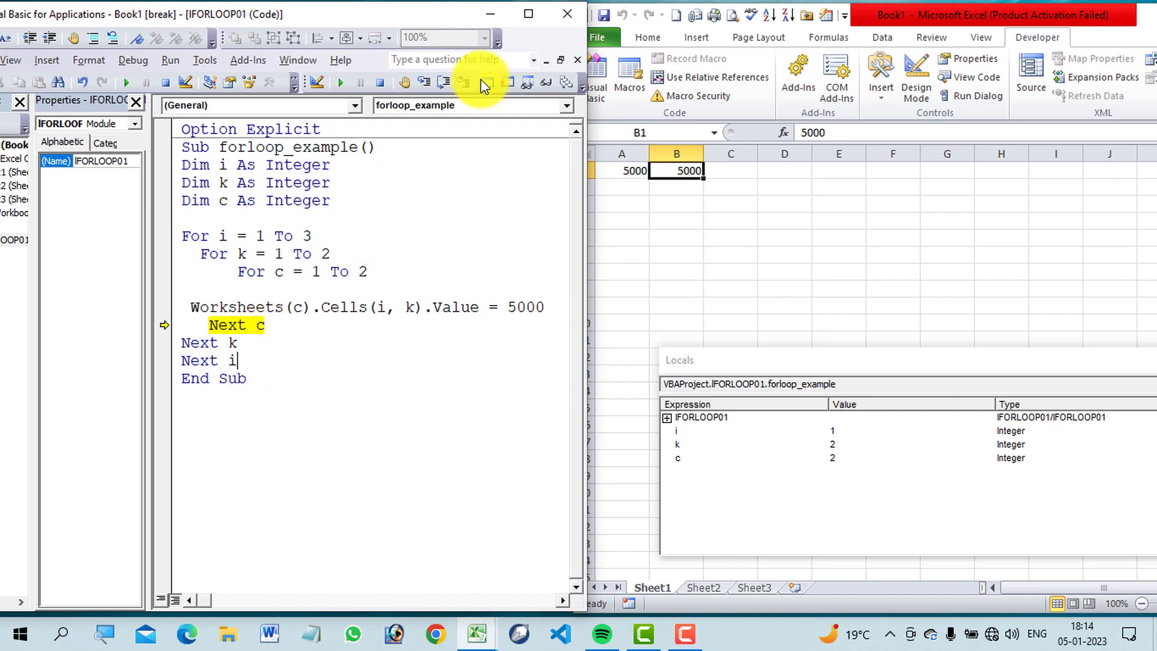
pyautogui.click(419, 83)
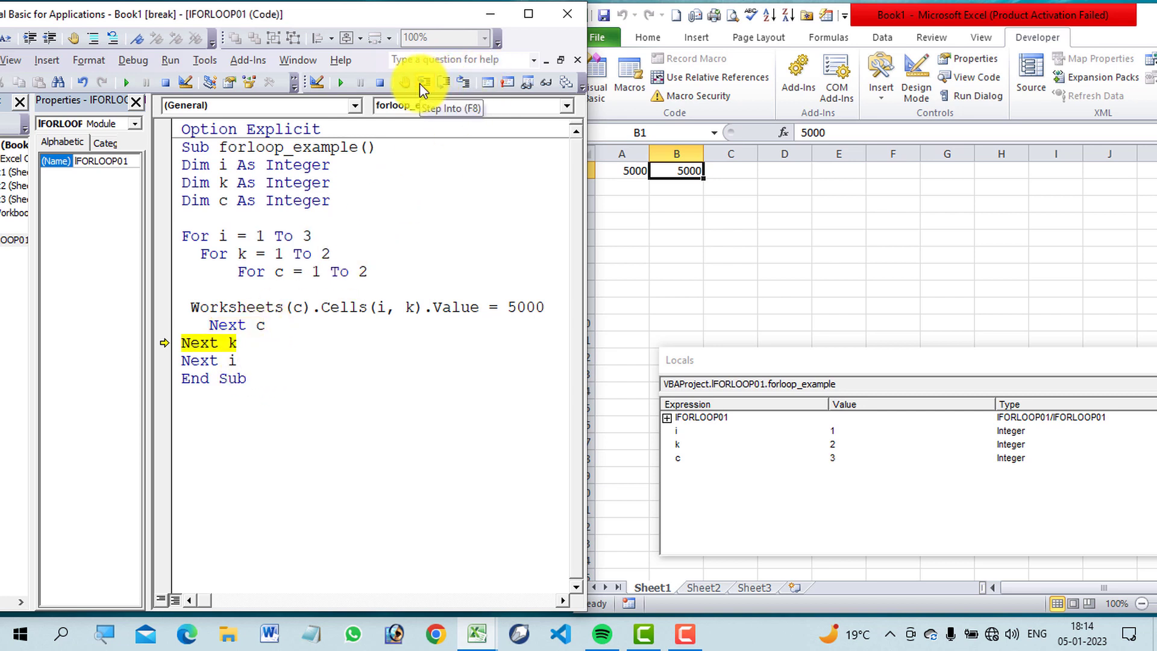
pyautogui.click(420, 83)
pyautogui.moveTo(232, 360)
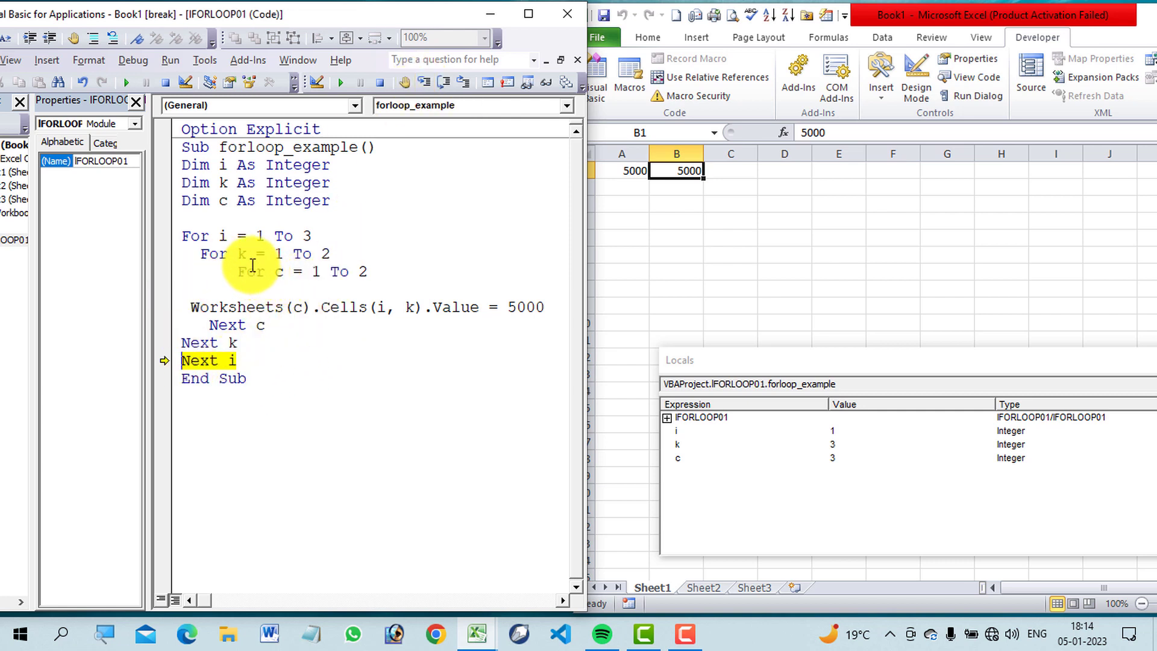
pyautogui.click(414, 80)
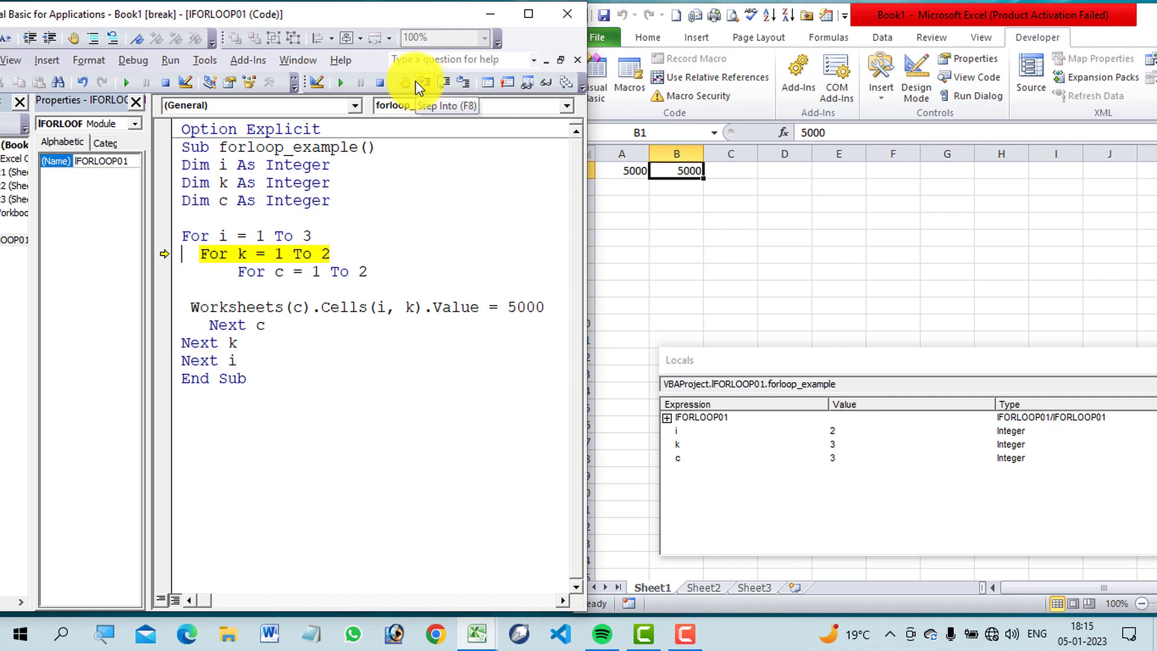
pyautogui.click(415, 81)
pyautogui.click(415, 81)
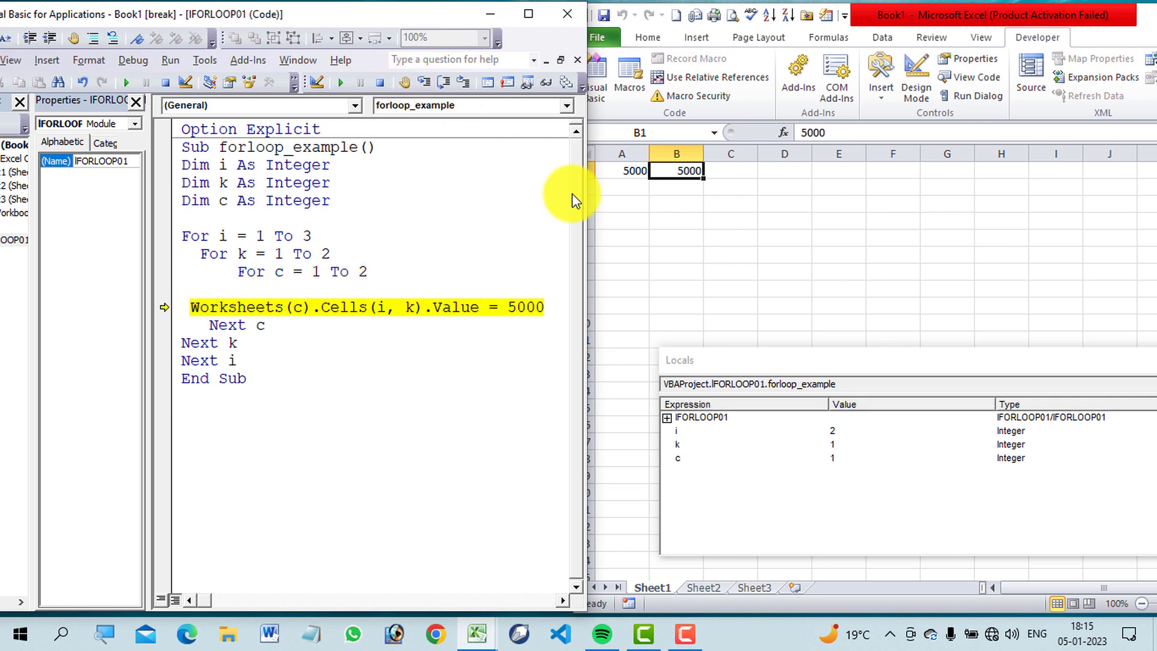
# Step: Write 5000 into A2 on each sheet, checking A2 on Sheet1 and Sheet2
pyautogui.click(621, 184)
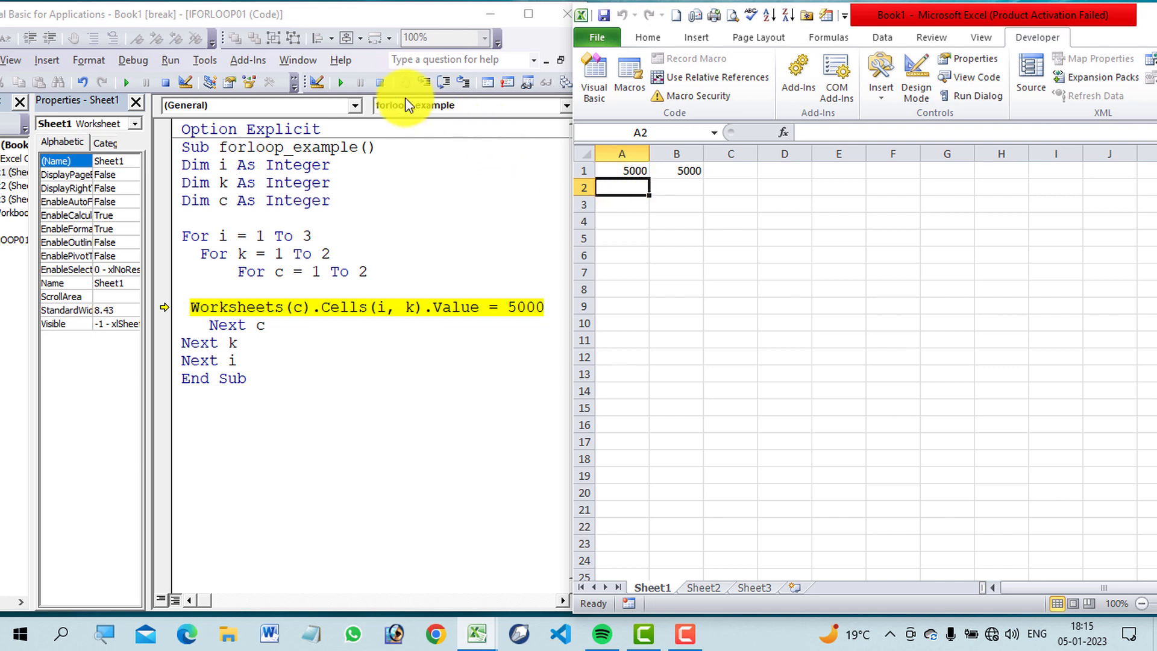
pyautogui.click(421, 88)
pyautogui.click(421, 87)
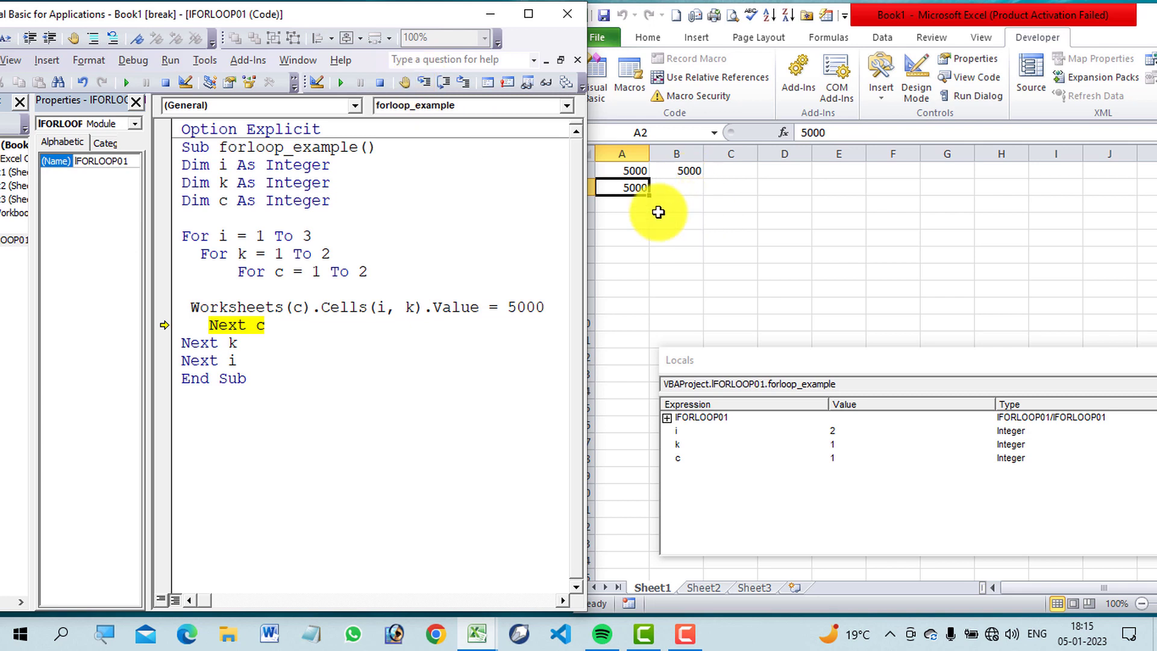
pyautogui.click(637, 204)
pyautogui.click(634, 185)
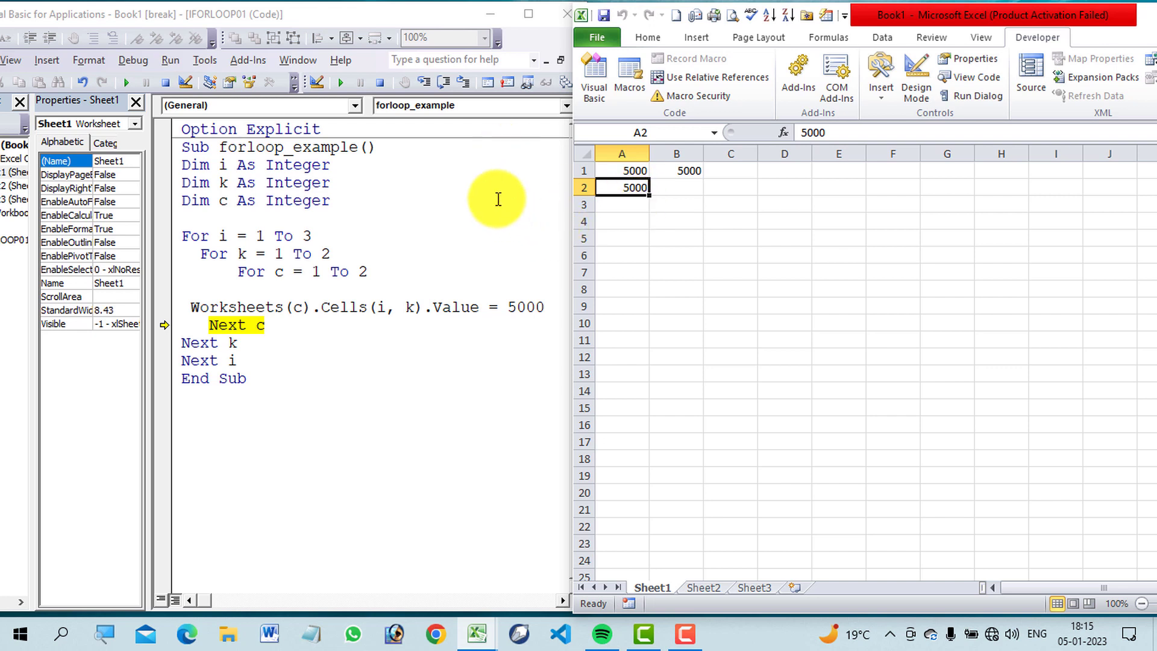
pyautogui.click(425, 84)
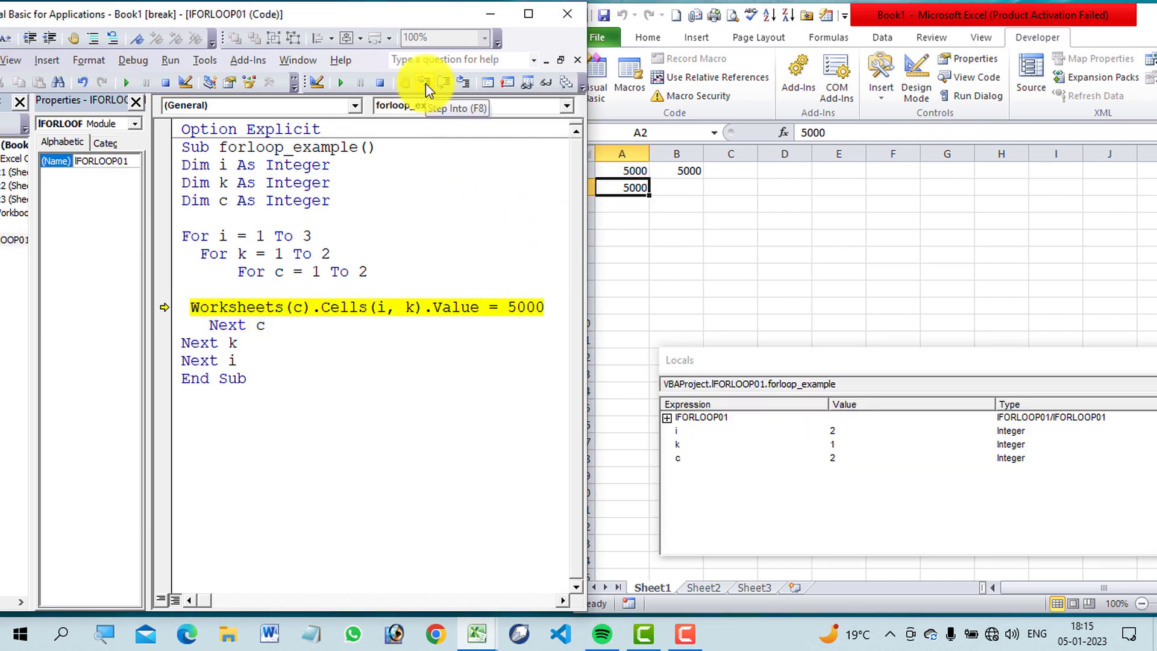
pyautogui.click(703, 593)
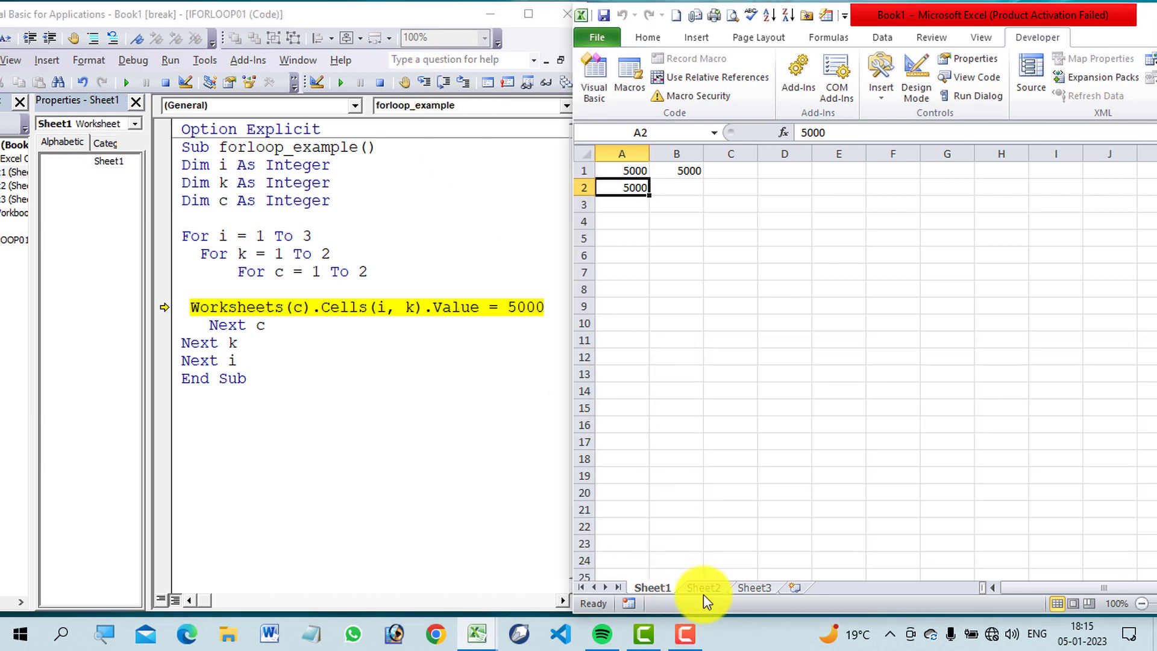
pyautogui.click(703, 588)
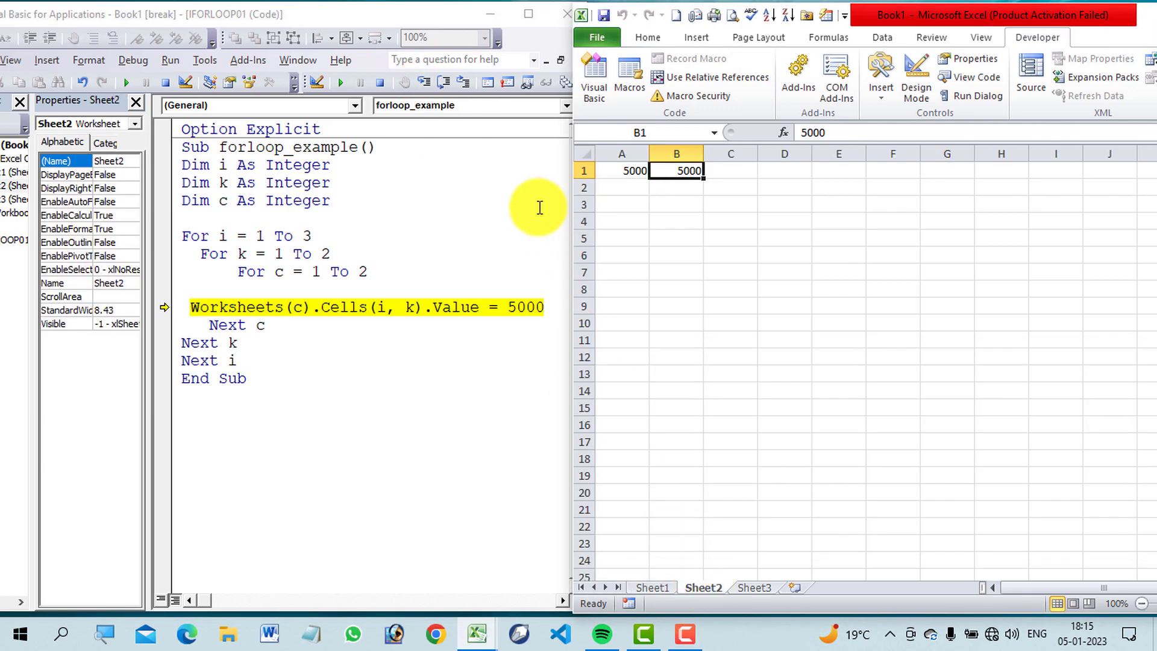
pyautogui.click(425, 83)
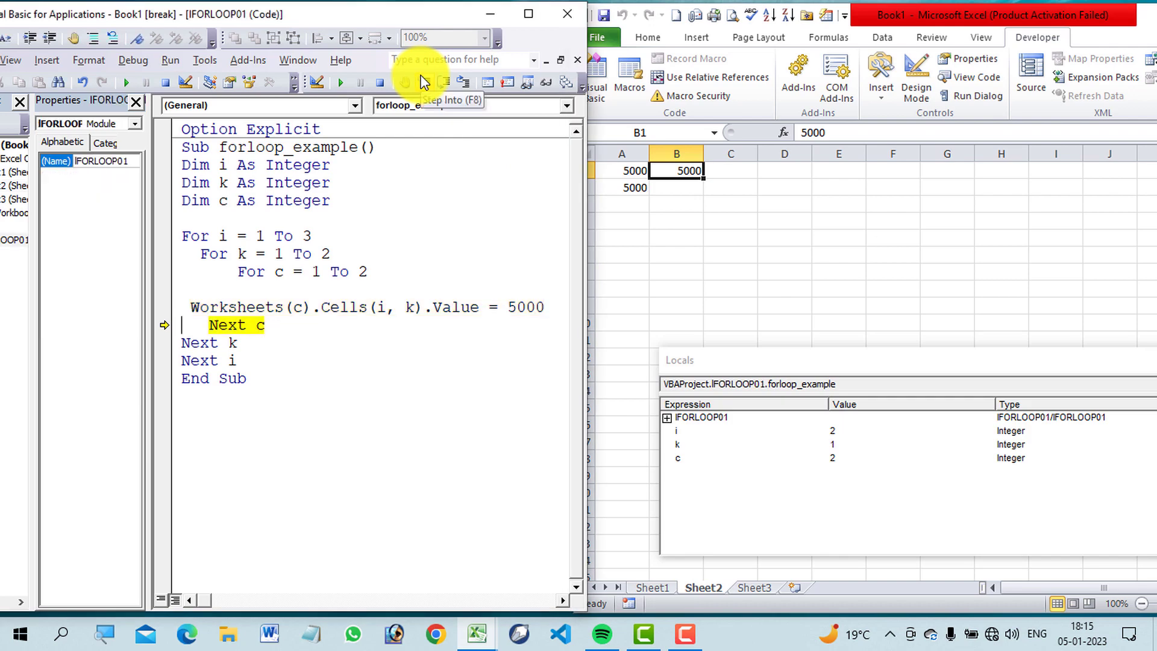
pyautogui.click(643, 189)
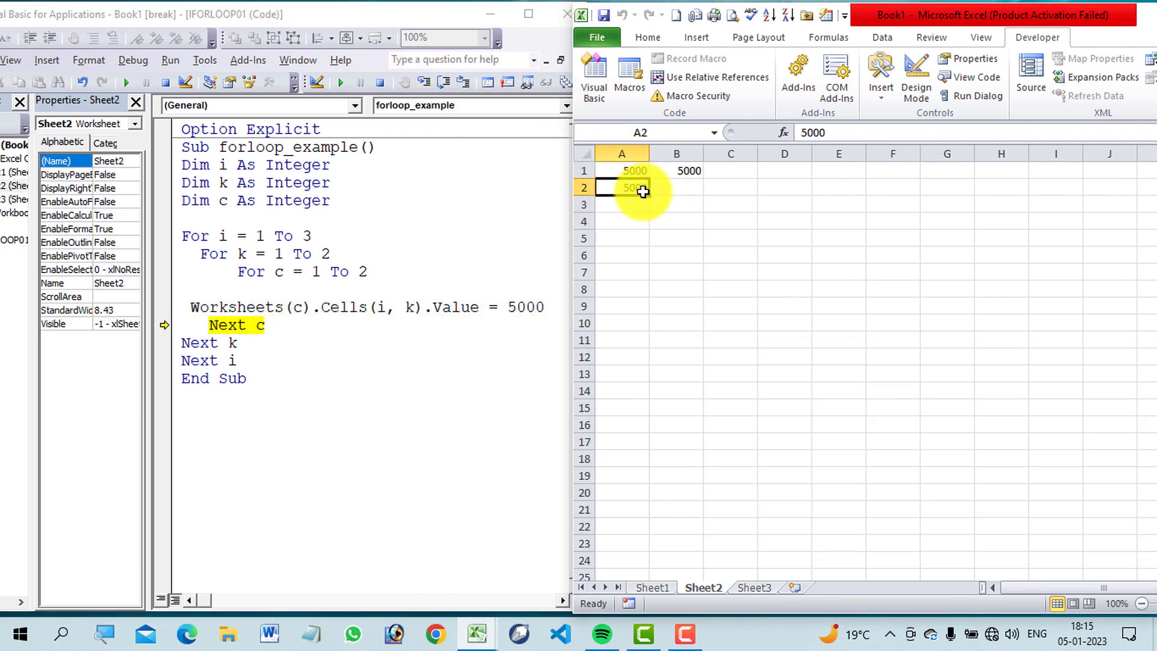
# Step: Step the next column pass to write 5000 into B2 on each sheet, checking Sheet2 and Sheet1
pyautogui.click(427, 88)
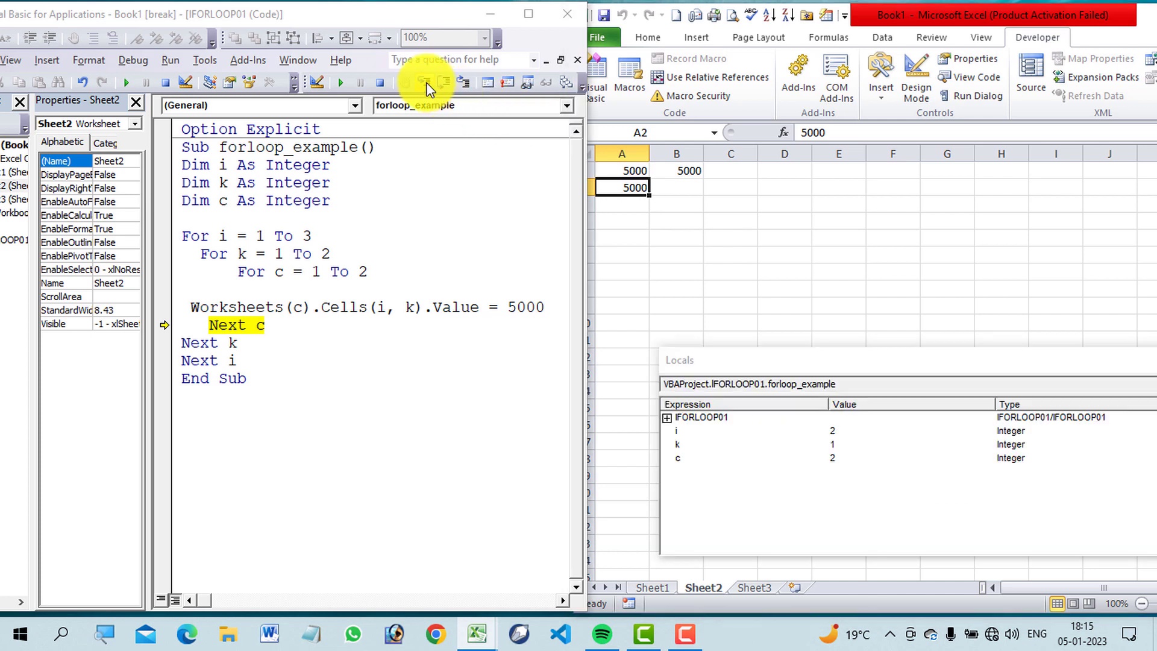
pyautogui.click(426, 88)
pyautogui.click(426, 88)
pyautogui.click(427, 88)
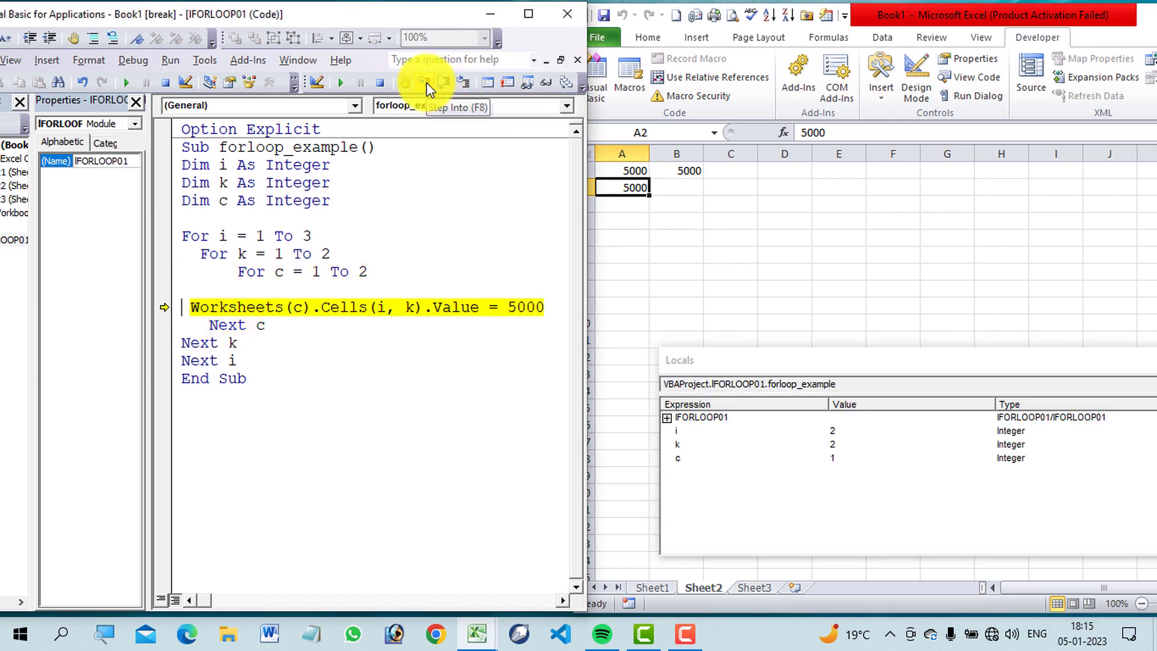
pyautogui.click(427, 88)
pyautogui.click(427, 88)
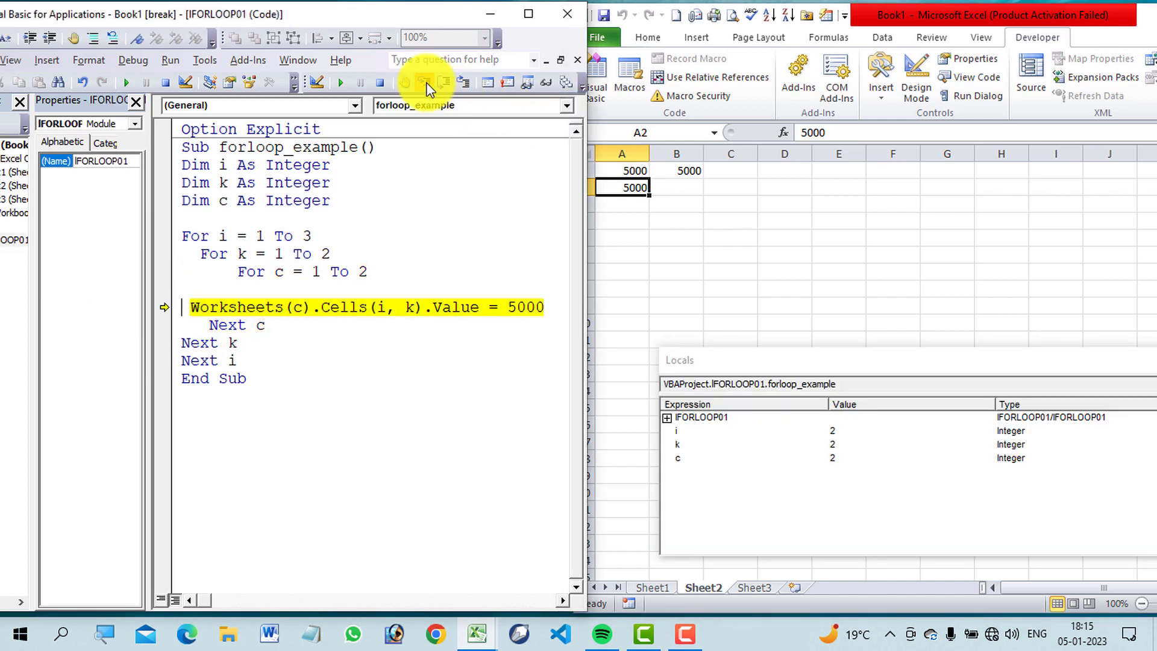
pyautogui.click(427, 88)
pyautogui.click(690, 188)
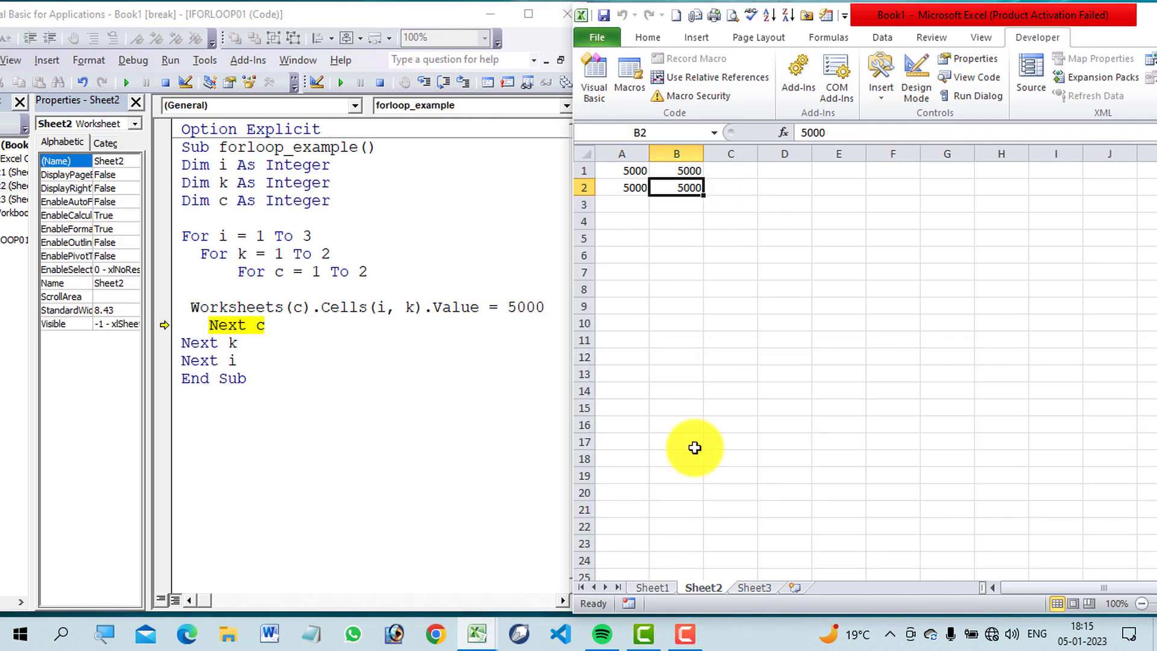
pyautogui.click(660, 588)
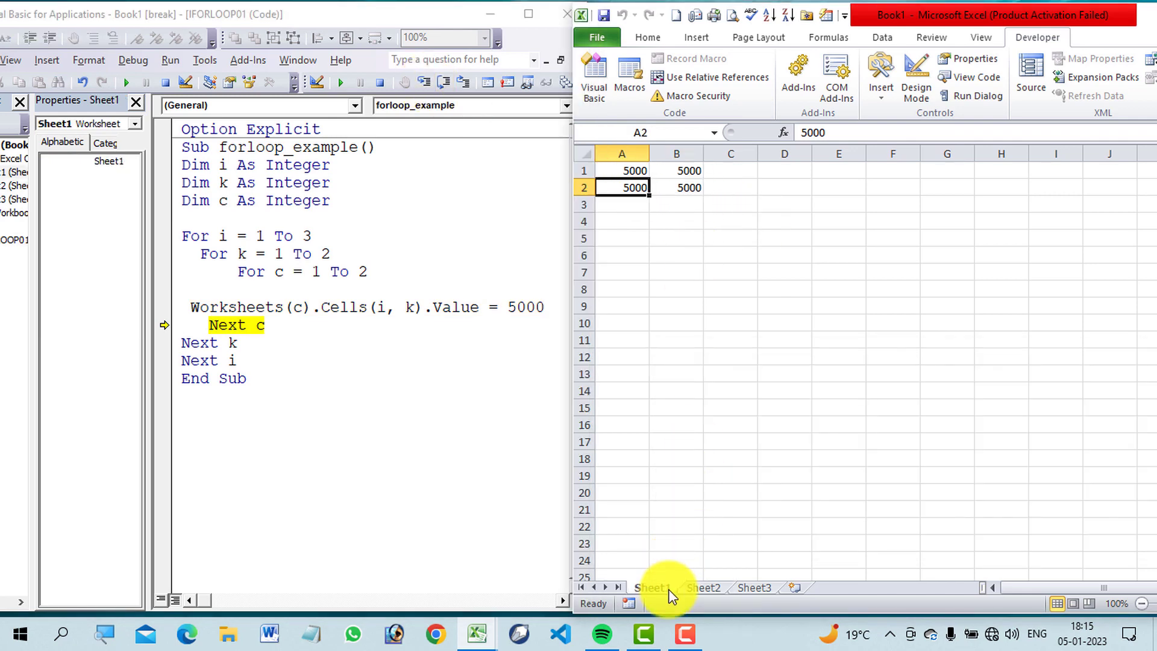
# Step: Step past the ends of the inner loops so the outer loop begins its third pass (i = 3)
pyautogui.click(259, 360)
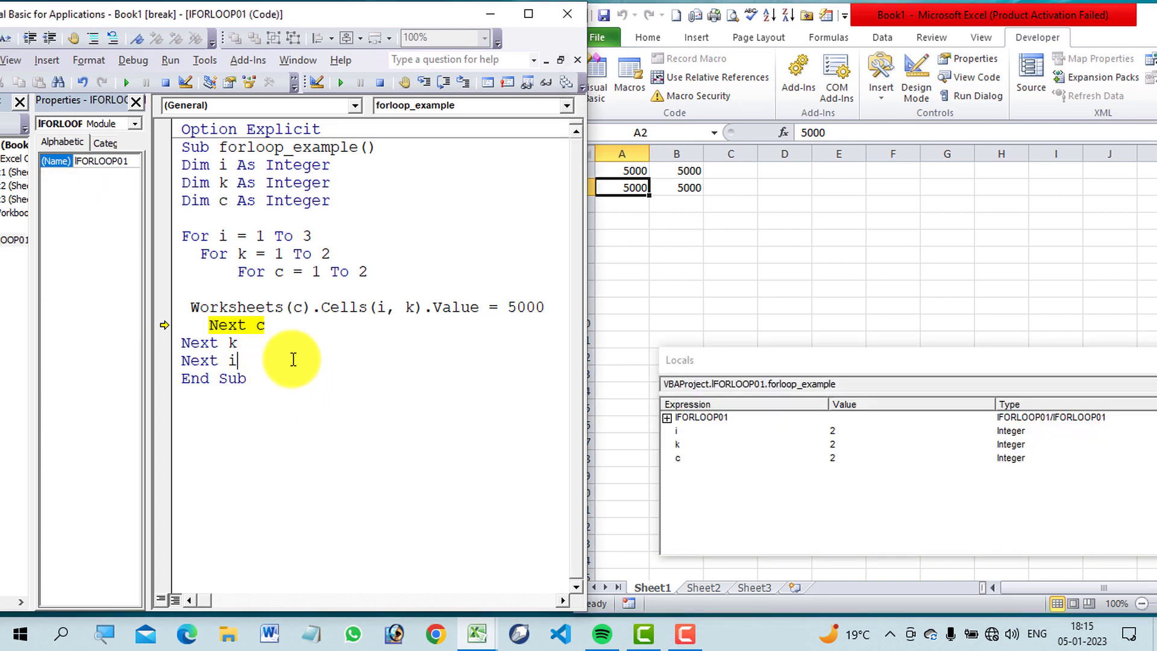
pyautogui.click(419, 81)
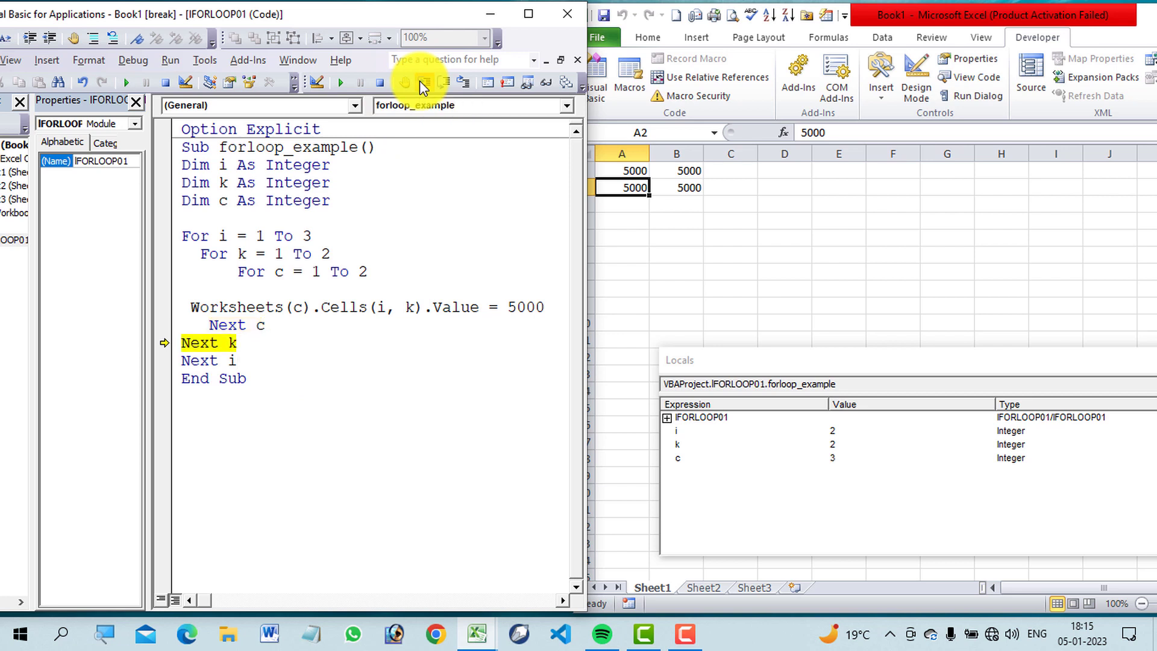
pyautogui.click(420, 81)
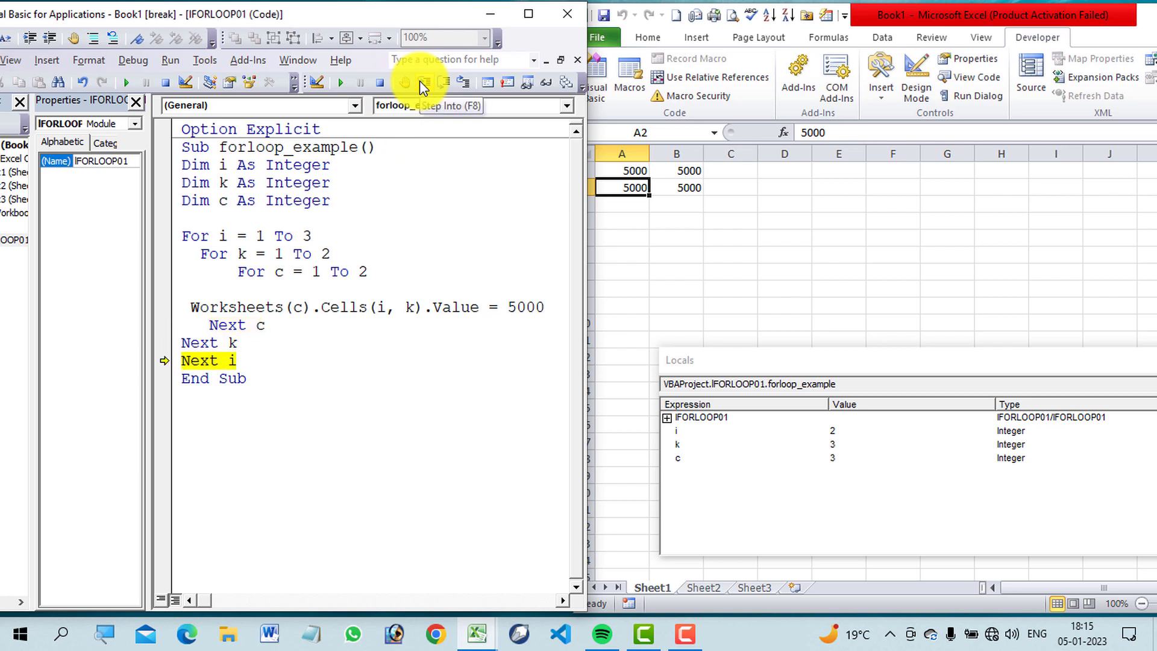
pyautogui.click(419, 81)
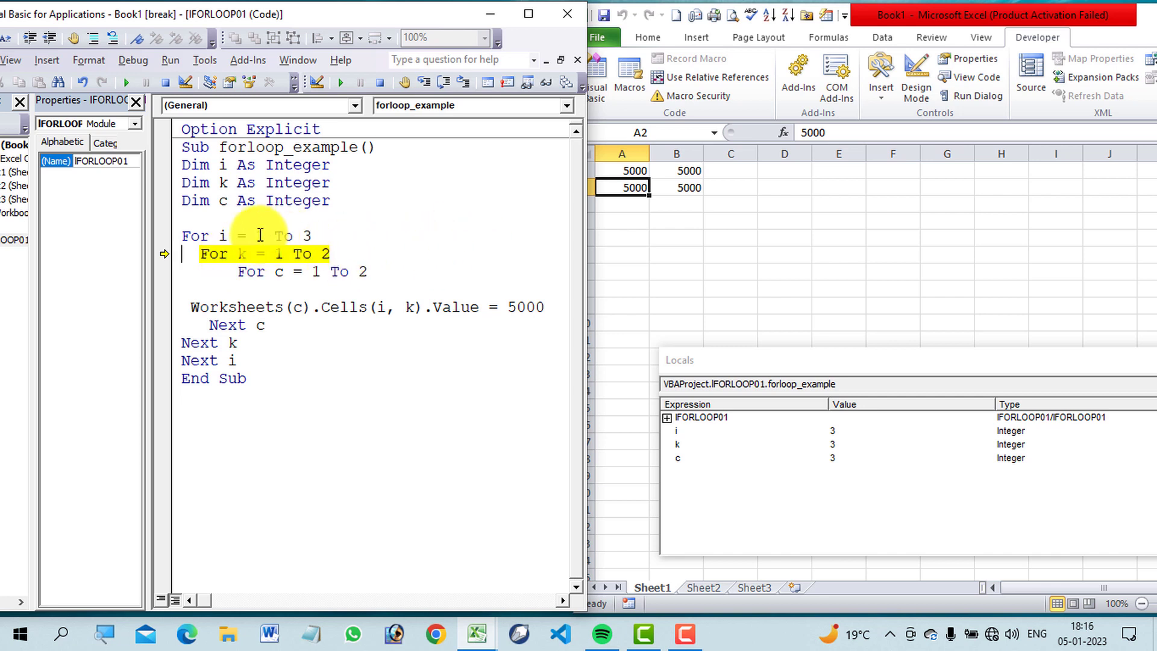
# Step: Highlight the outer 1 To 3 range, then write 5000 into A3 on both sheets, checking Sheet2
pyautogui.moveTo(260, 235); pyautogui.dragTo(325, 235)
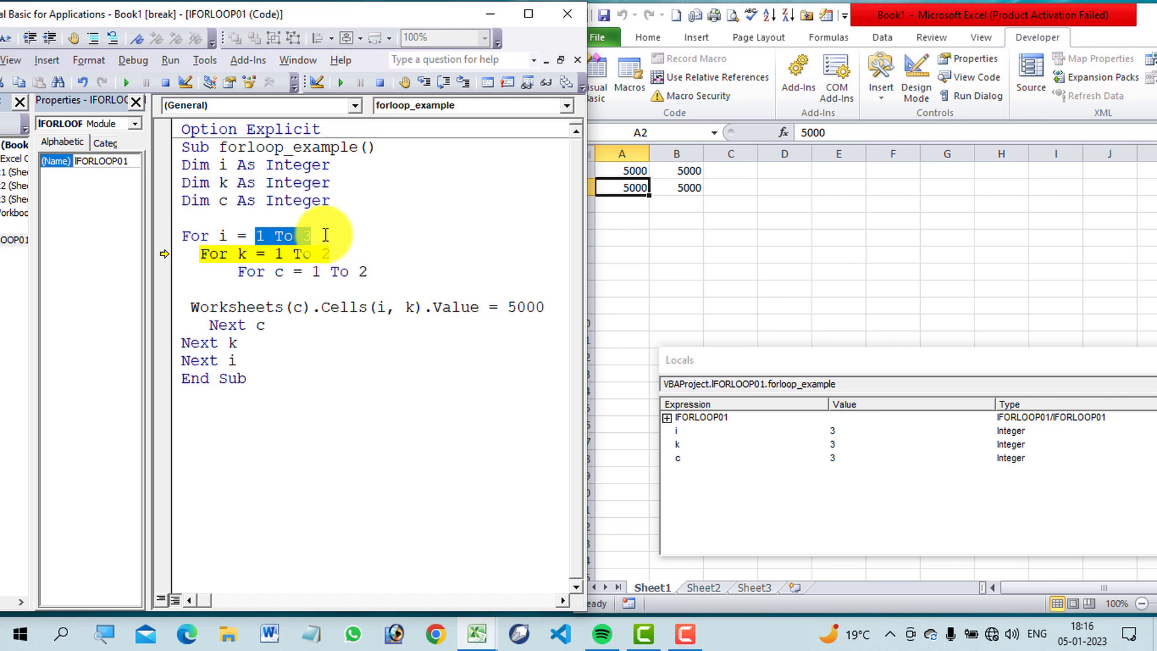
pyautogui.click(406, 237)
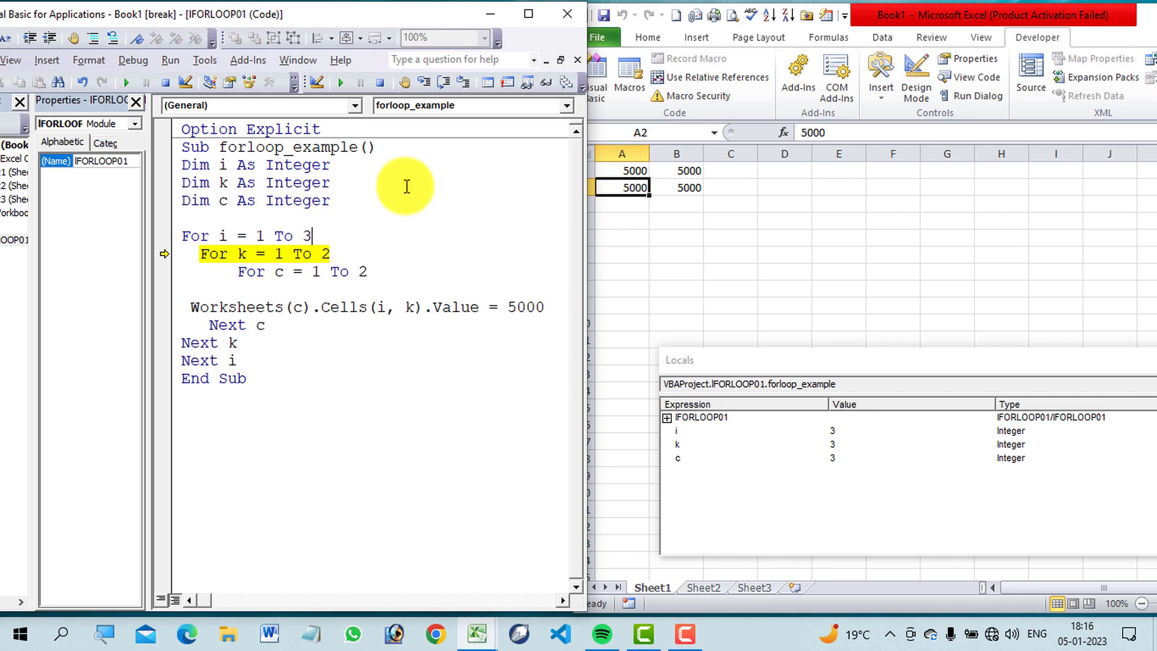
pyautogui.click(424, 83)
pyautogui.click(425, 83)
pyautogui.click(424, 82)
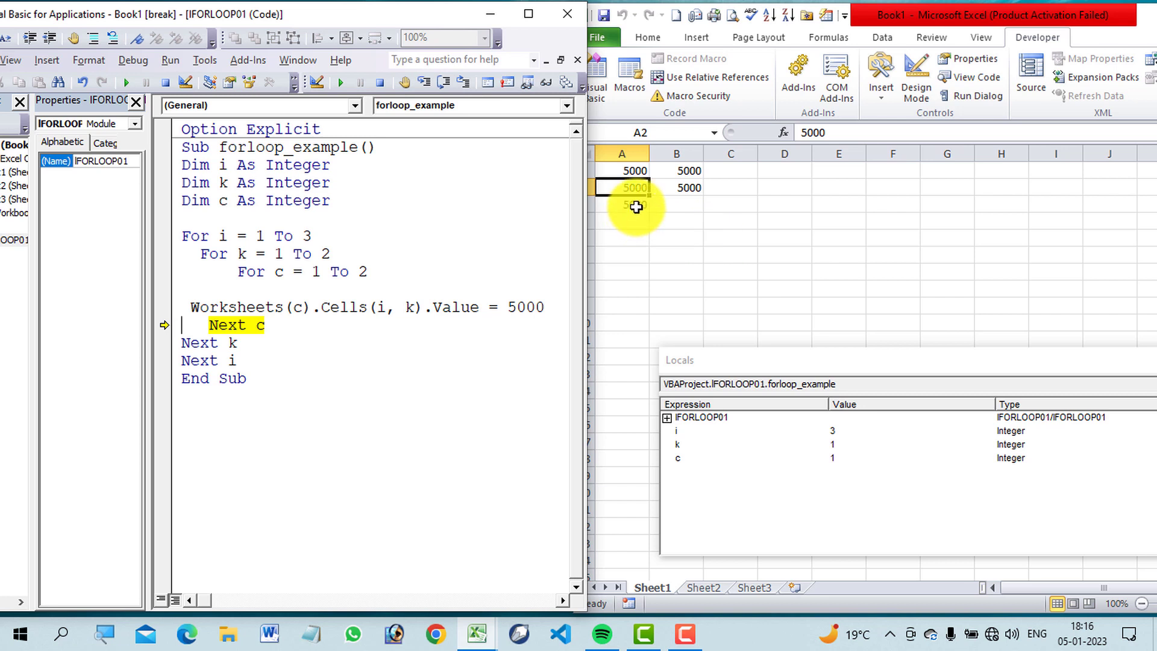
pyautogui.click(425, 82)
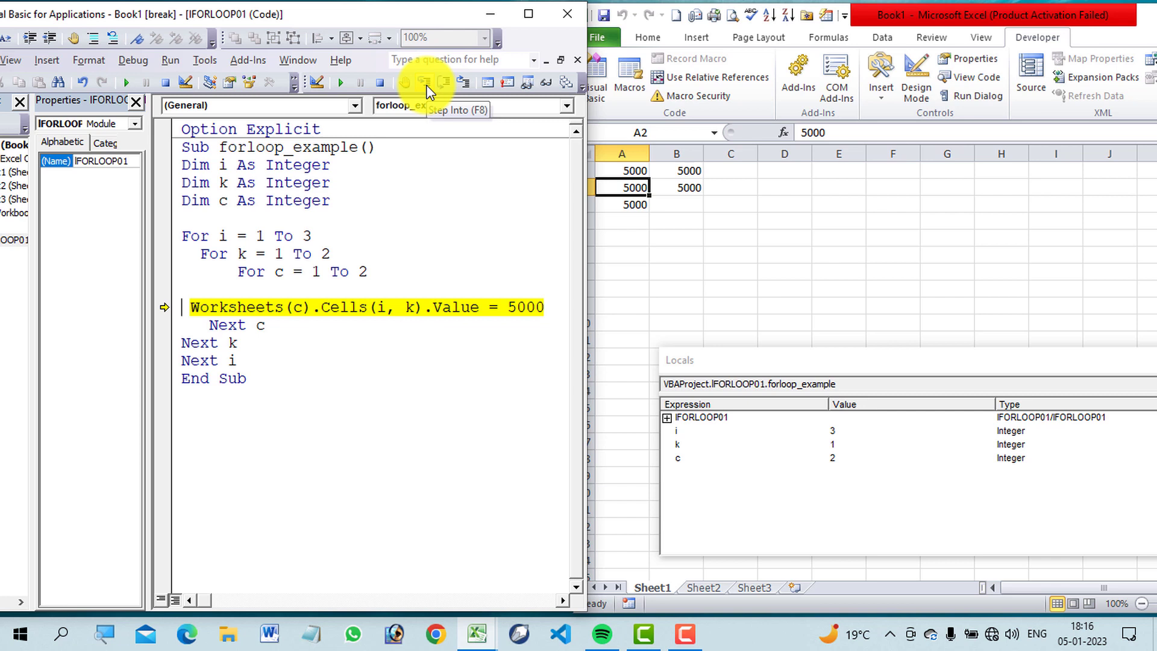
pyautogui.click(425, 82)
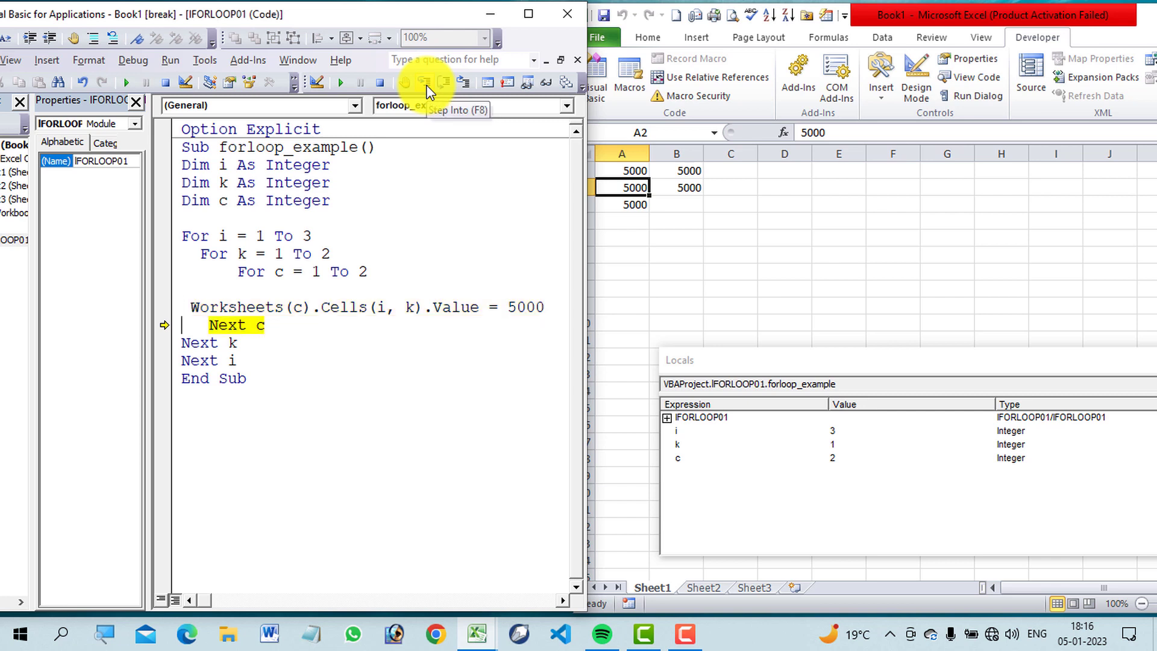
pyautogui.click(717, 589)
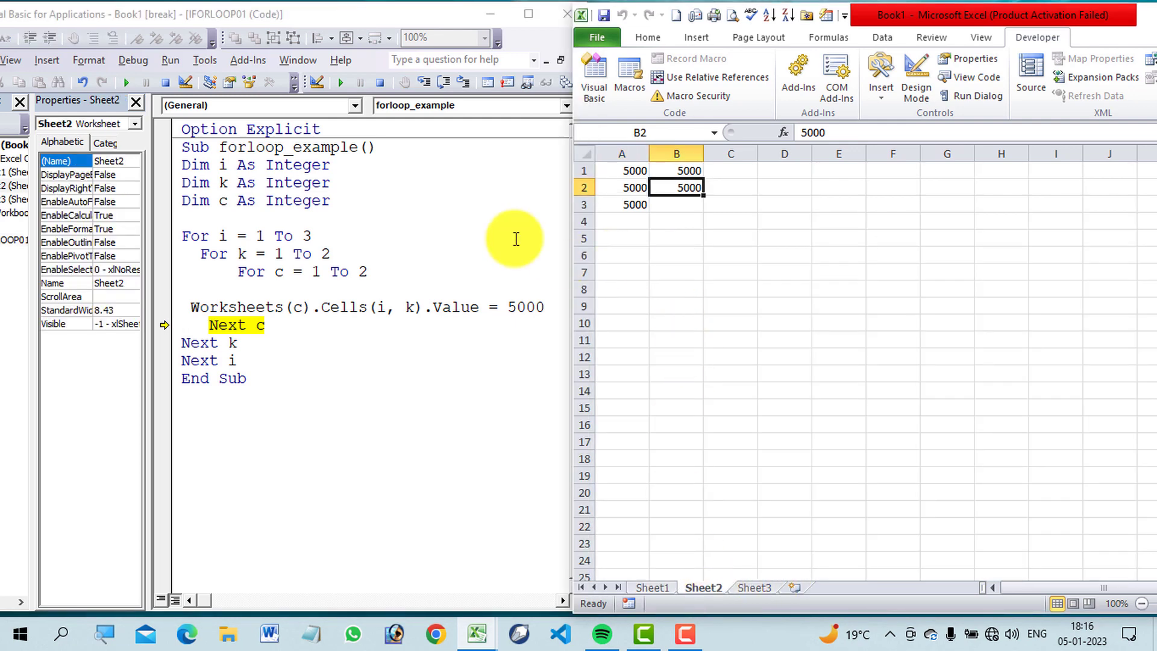
# Step: Step the next column pass to write 5000 into B3 on each sheet, then view Sheet1
pyautogui.click(422, 81)
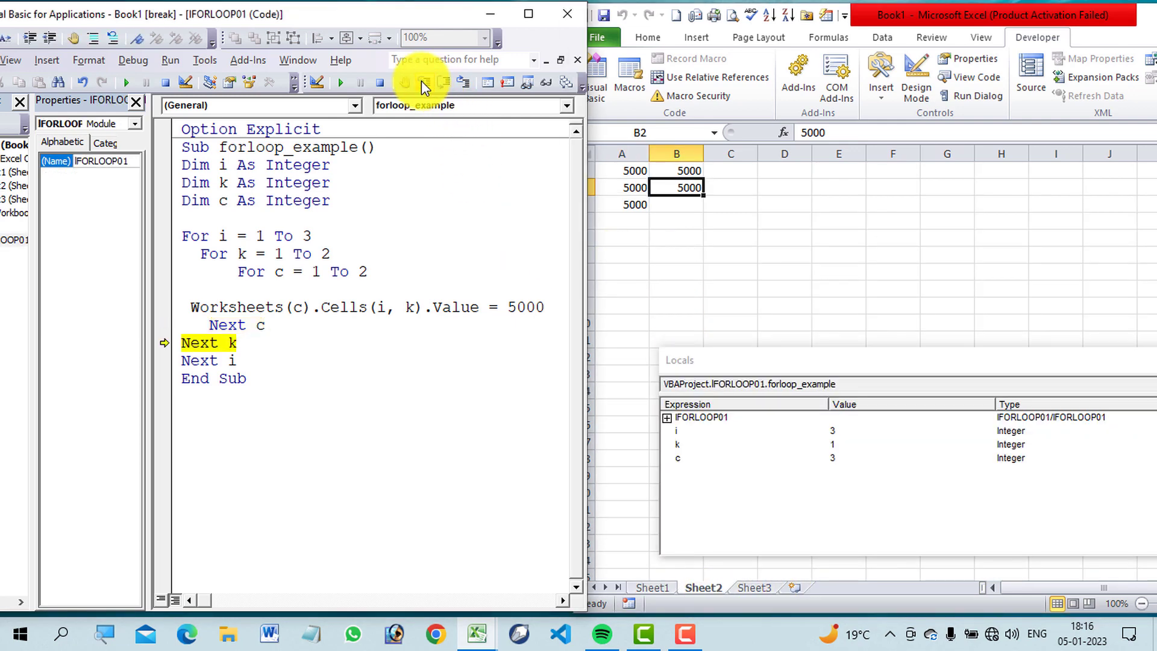
pyautogui.click(421, 80)
pyautogui.click(421, 81)
pyautogui.click(421, 81)
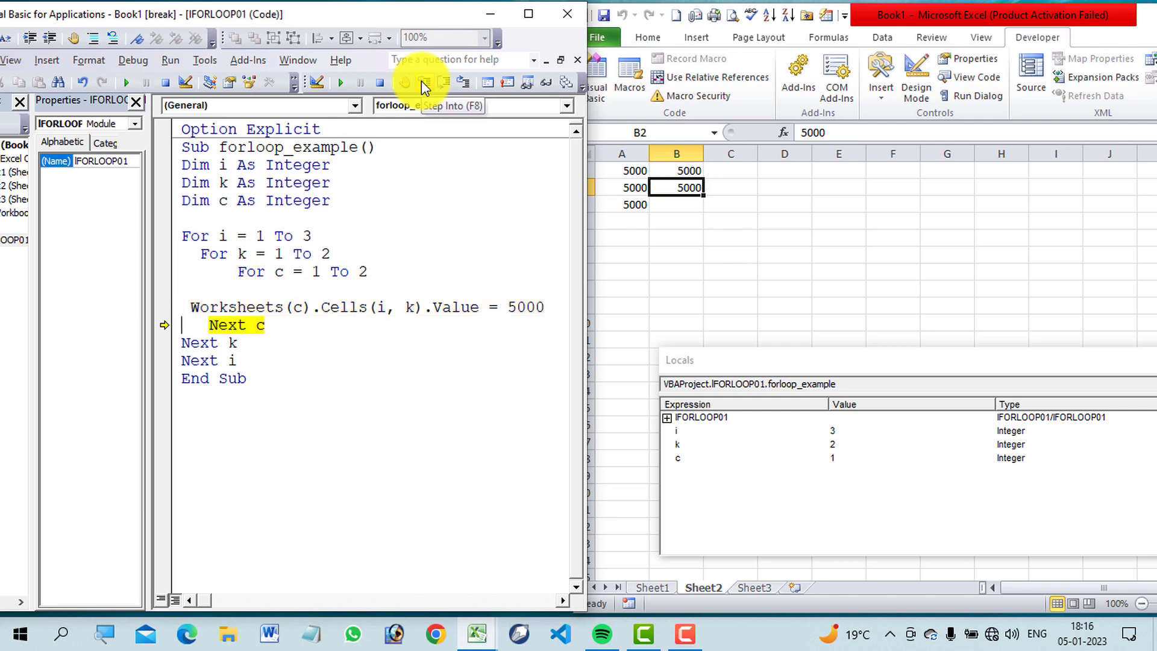
pyautogui.click(421, 81)
pyautogui.click(422, 81)
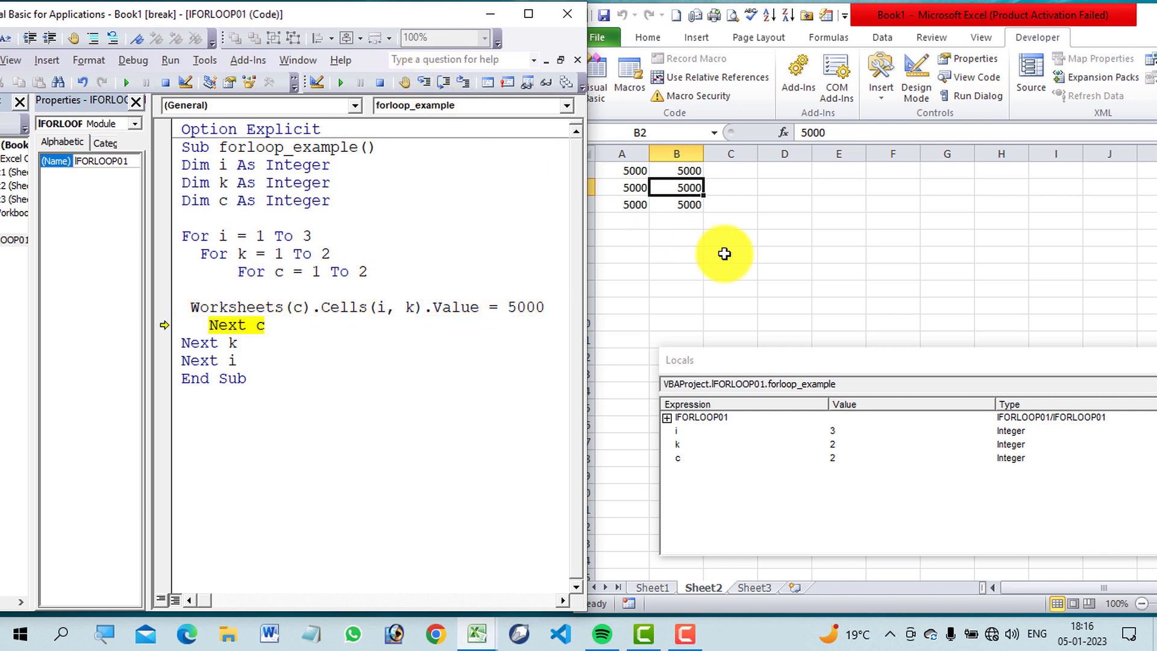
pyautogui.click(686, 219)
pyautogui.click(659, 590)
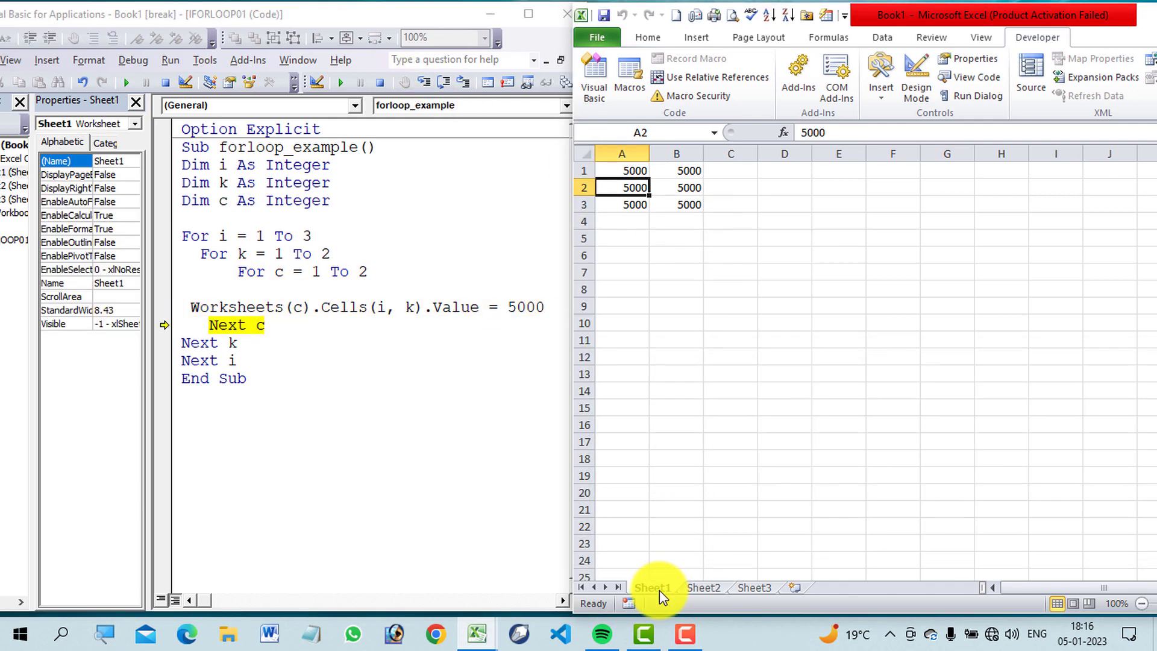
# Step: Select A1:B3 on Sheet1 to confirm six 5000 values, then check Sheet2
pyautogui.click(308, 243)
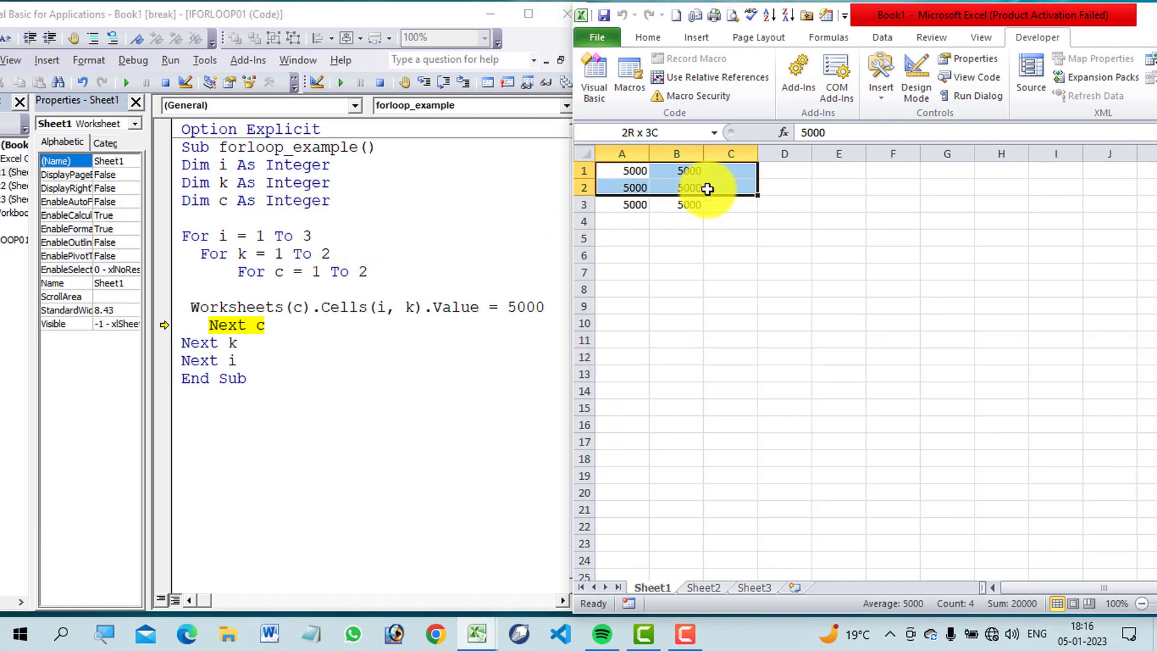
pyautogui.moveTo(619, 169); pyautogui.dragTo(691, 201)
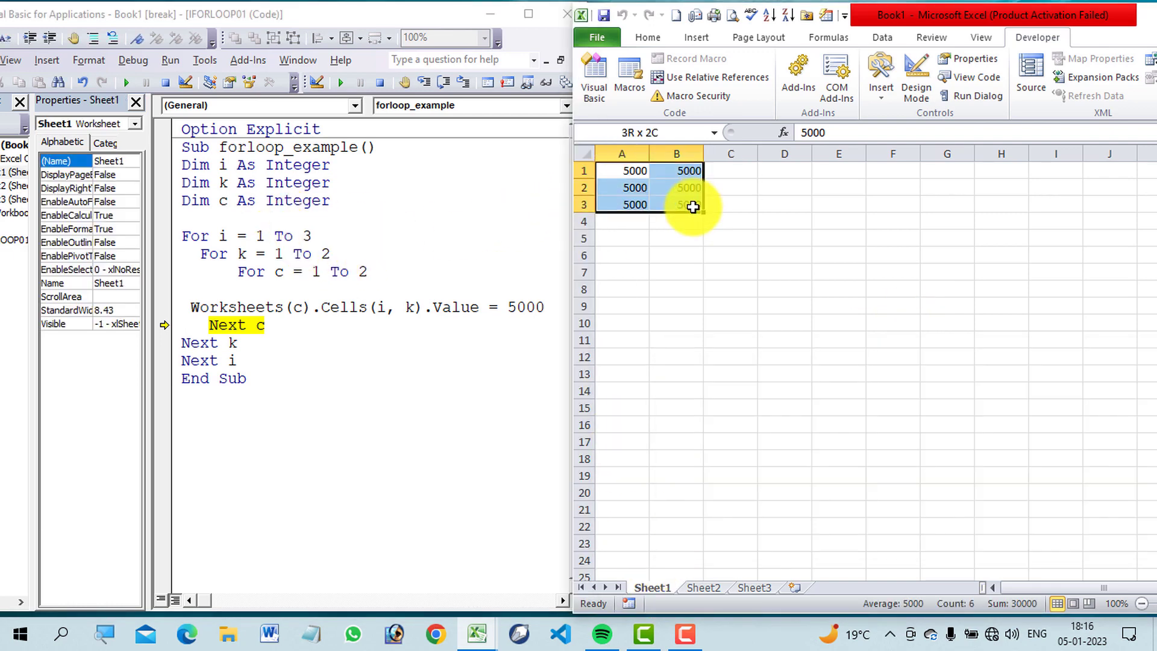
pyautogui.click(714, 589)
pyautogui.click(676, 509)
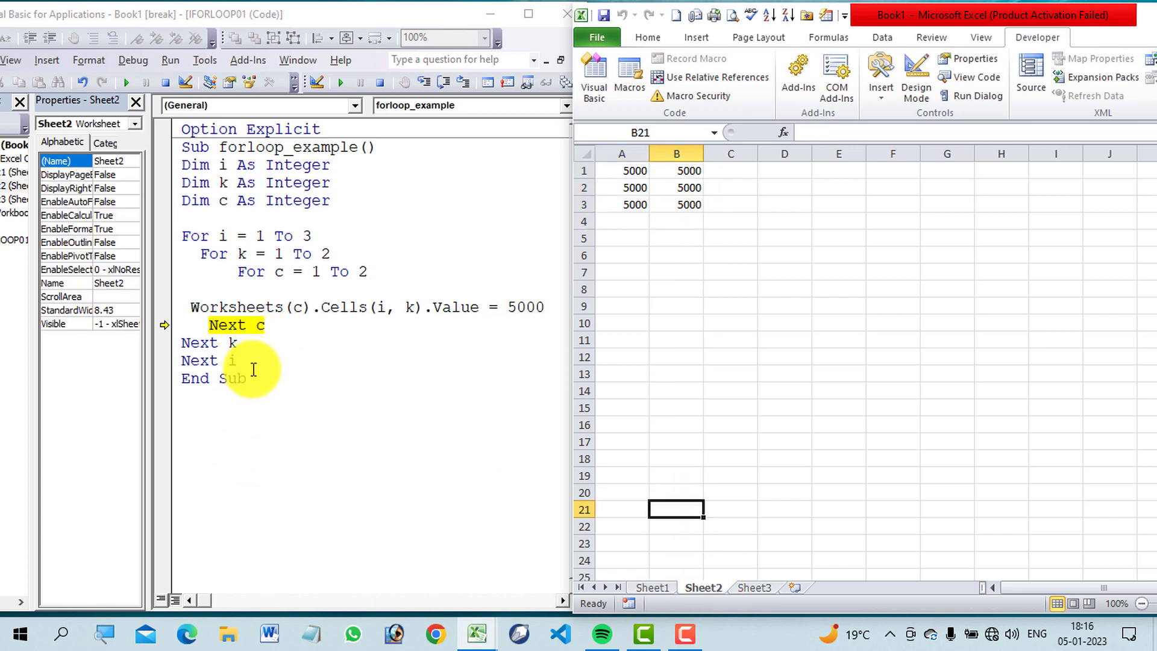
# Step: Step past the remaining loop ends to reach End Sub
pyautogui.click(413, 78)
pyautogui.click(418, 80)
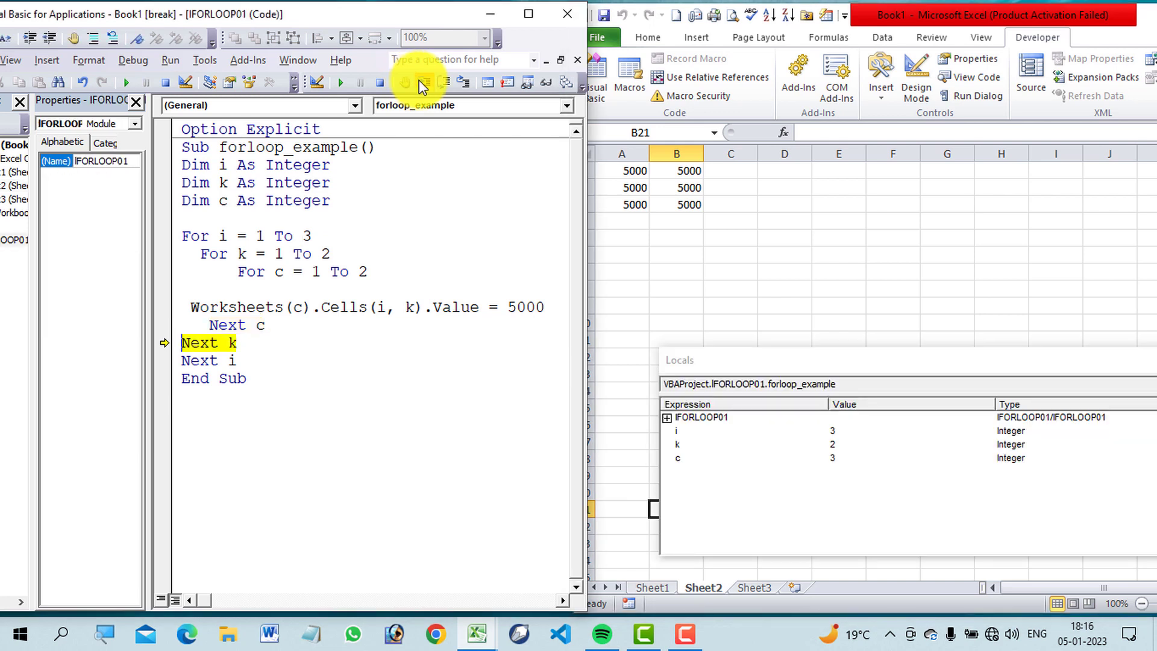
pyautogui.click(418, 81)
pyautogui.click(418, 80)
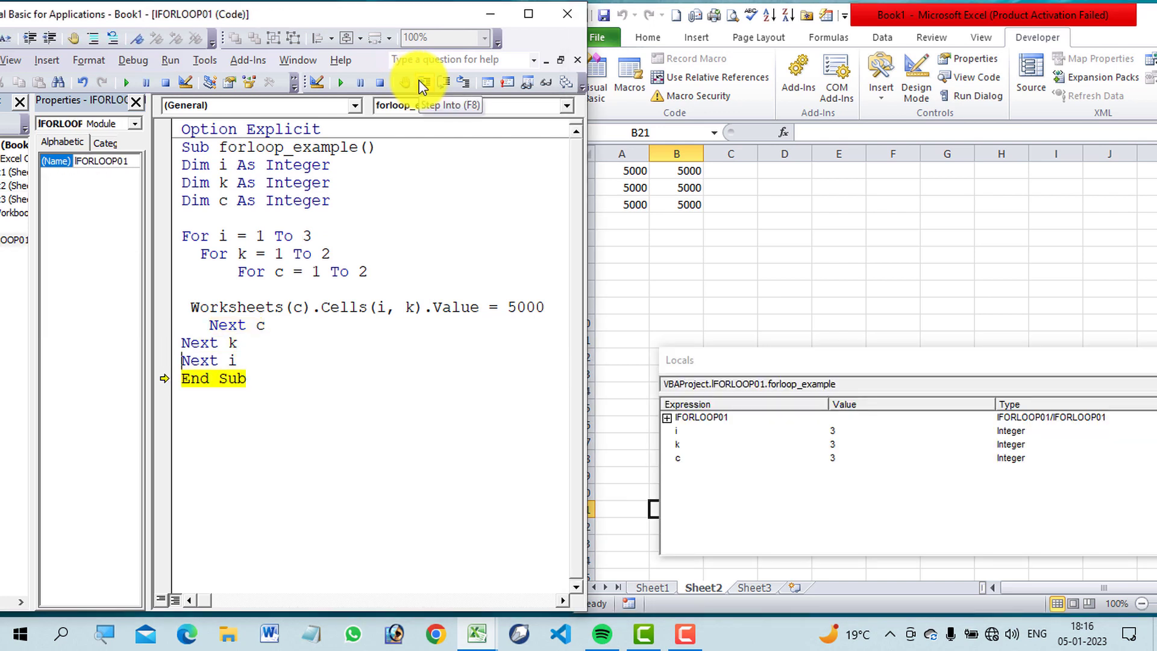
pyautogui.click(418, 81)
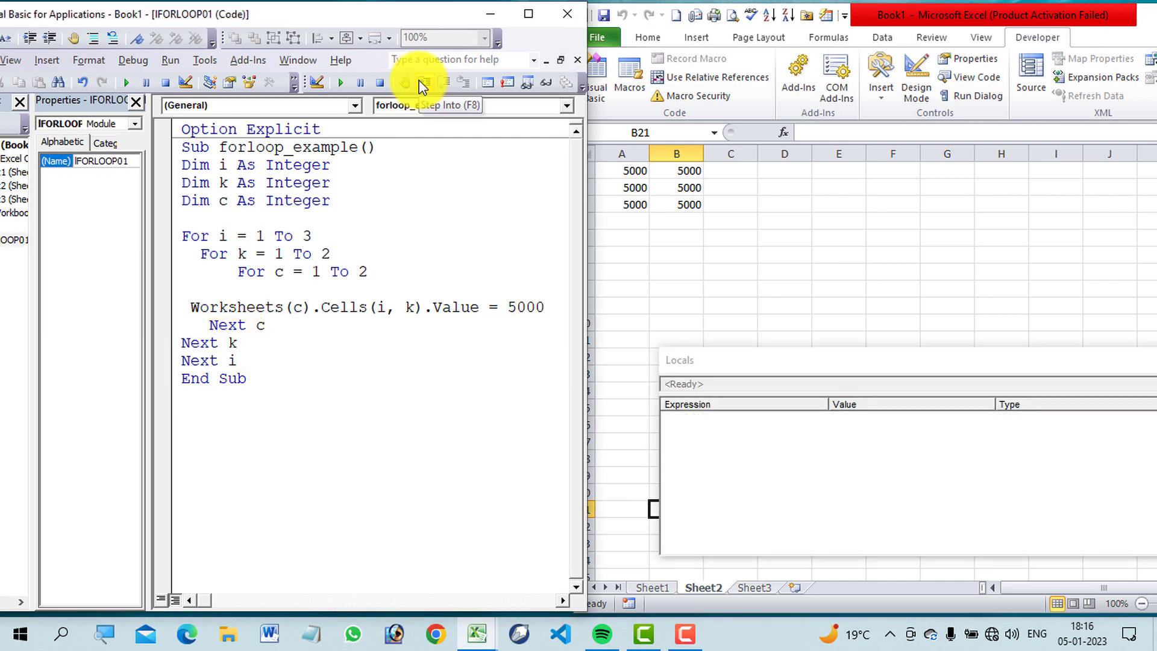
# Step: Select the filled A1:B3 ranges on Sheet1 and Sheet2 and delete the 5000 values
pyautogui.click(629, 236)
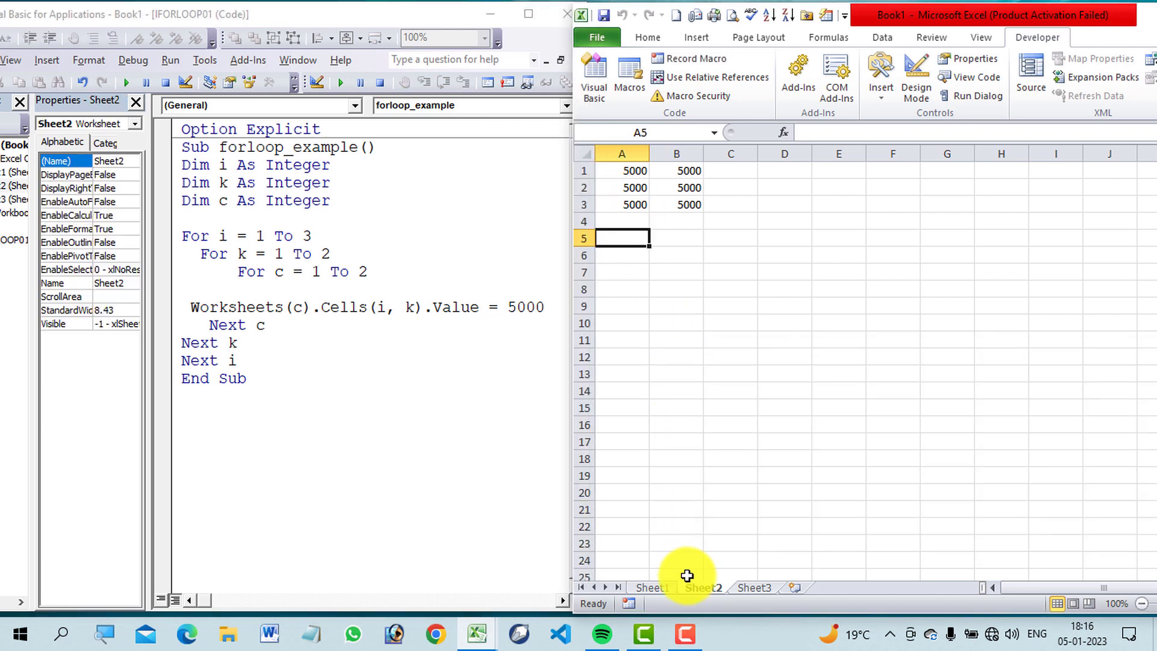
pyautogui.click(663, 589)
pyautogui.click(733, 496)
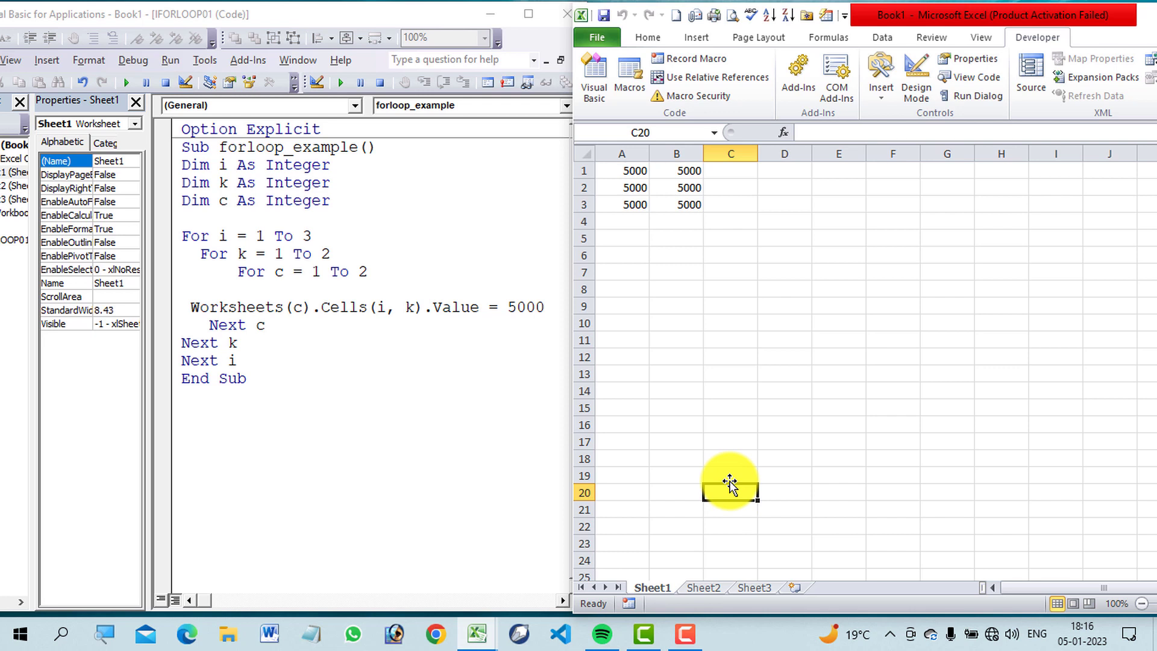
pyautogui.click(511, 383)
pyautogui.click(369, 272)
pyautogui.write('3')
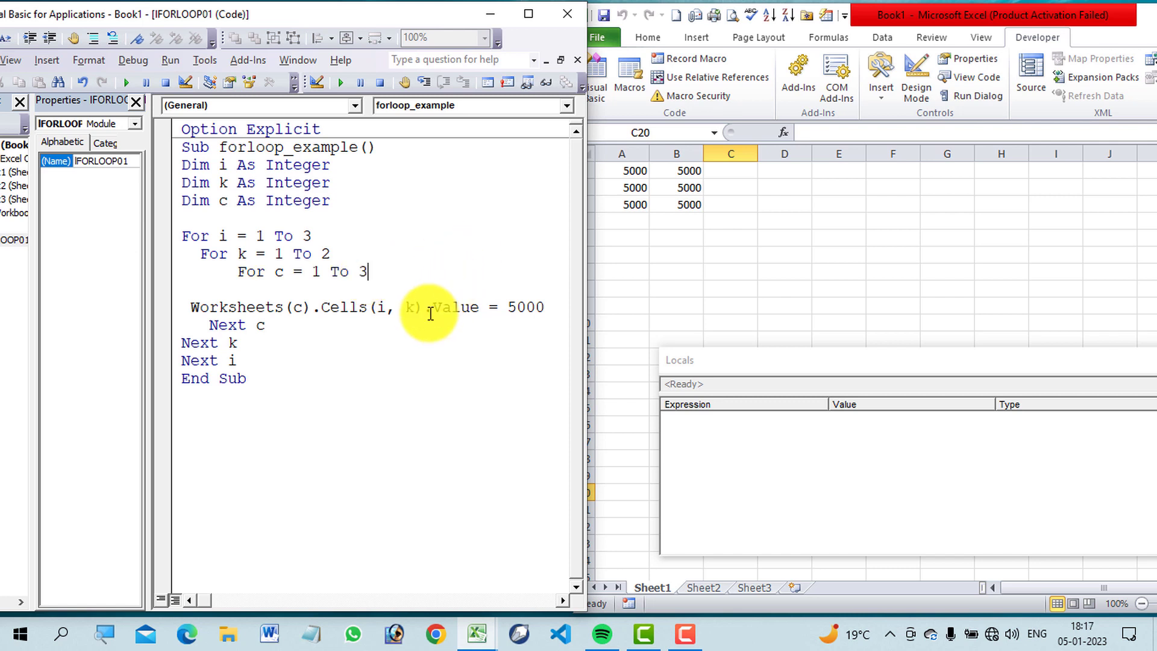
pyautogui.moveTo(620, 166); pyautogui.dragTo(692, 221)
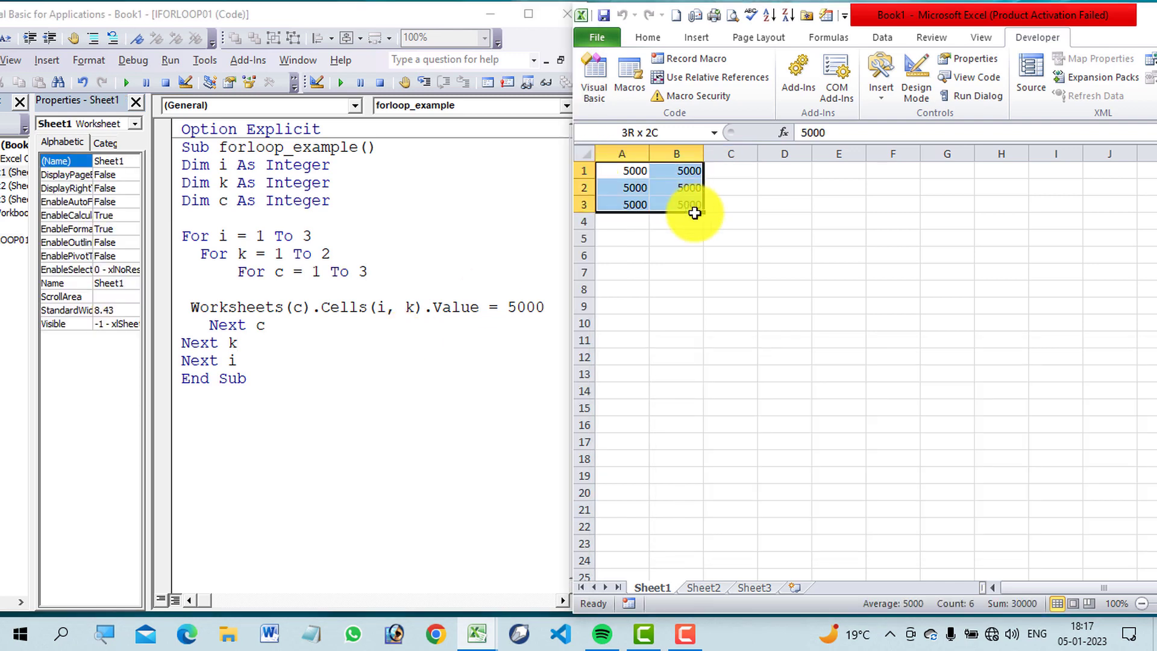
pyautogui.click(703, 588)
pyautogui.moveTo(627, 176); pyautogui.dragTo(693, 205)
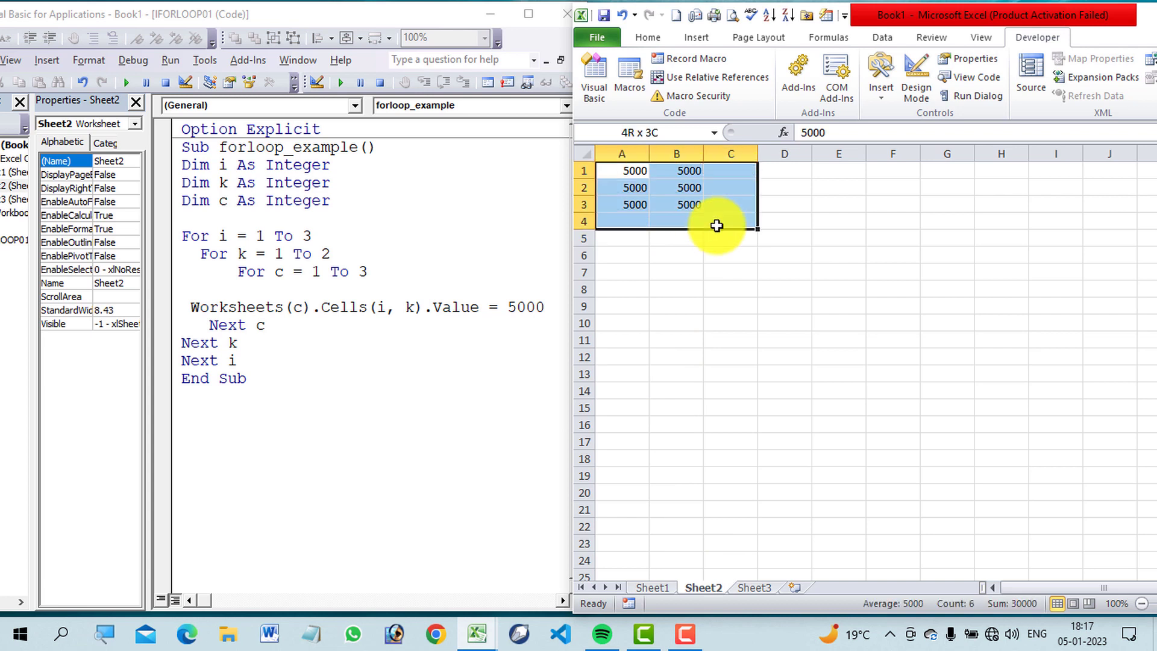
pyautogui.press('Delete')
pyautogui.click(731, 301)
# Step: Review the loop's 1 To 3 ranges in the code and start a new step-through of the macro
pyautogui.click(655, 590)
pyautogui.click(726, 493)
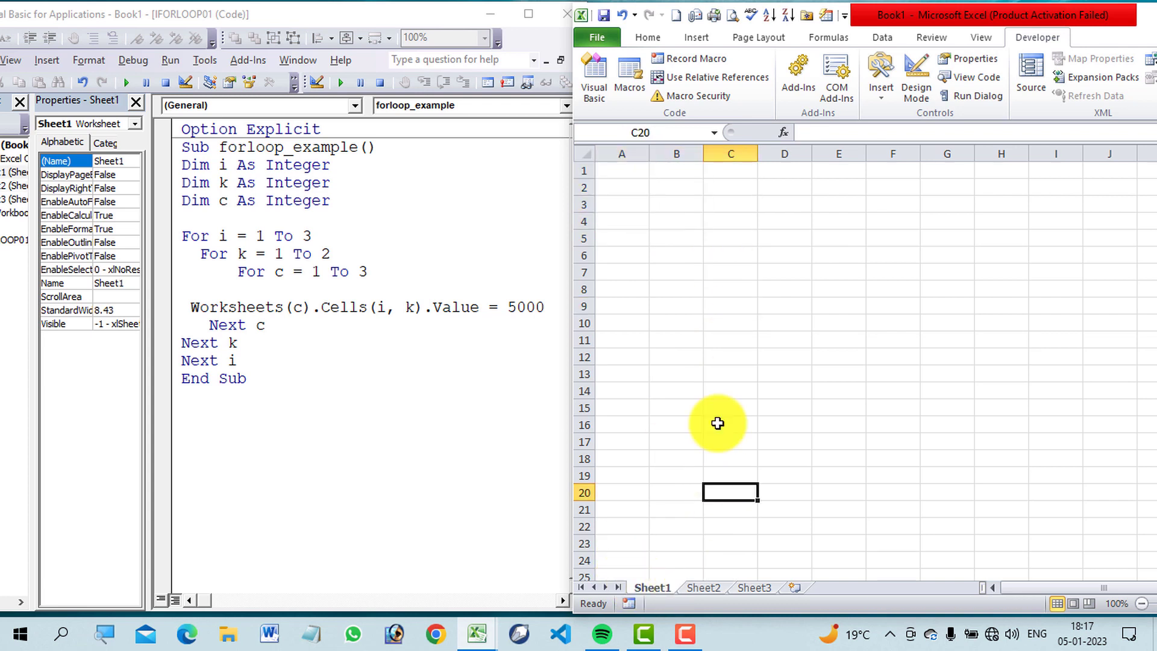
pyautogui.click(726, 357)
pyautogui.click(377, 335)
pyautogui.click(377, 335)
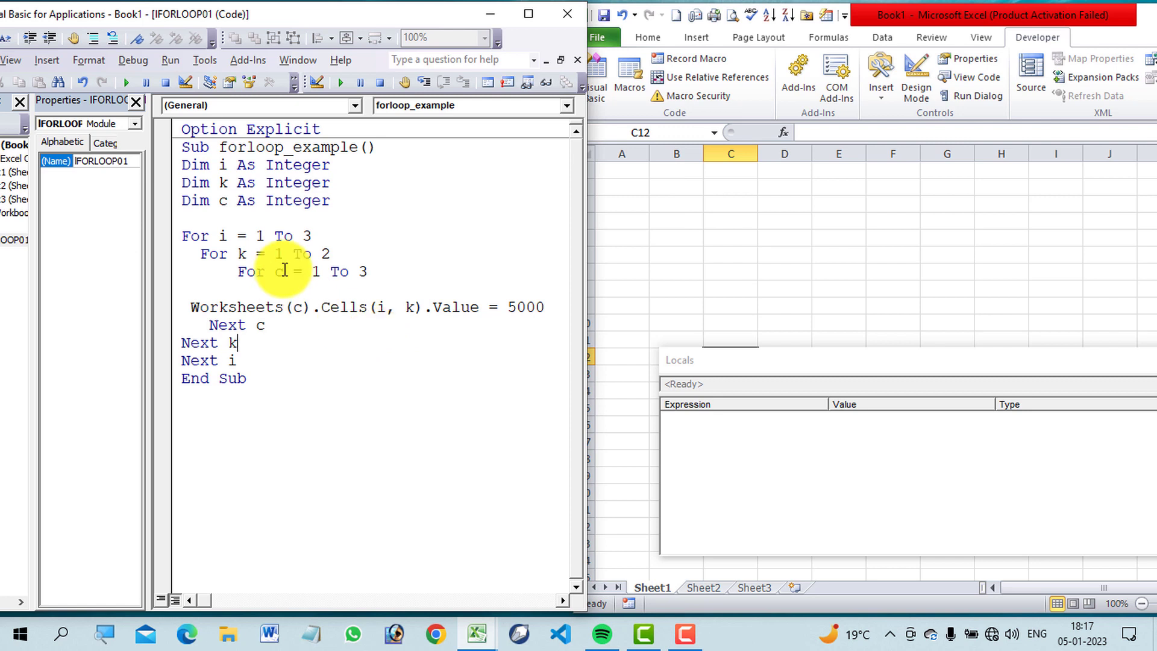
pyautogui.moveTo(259, 237)
pyautogui.mouseDown()
pyautogui.moveTo(312, 236)
pyautogui.moveTo(382, 272)
pyautogui.mouseUp()
pyautogui.click(388, 284)
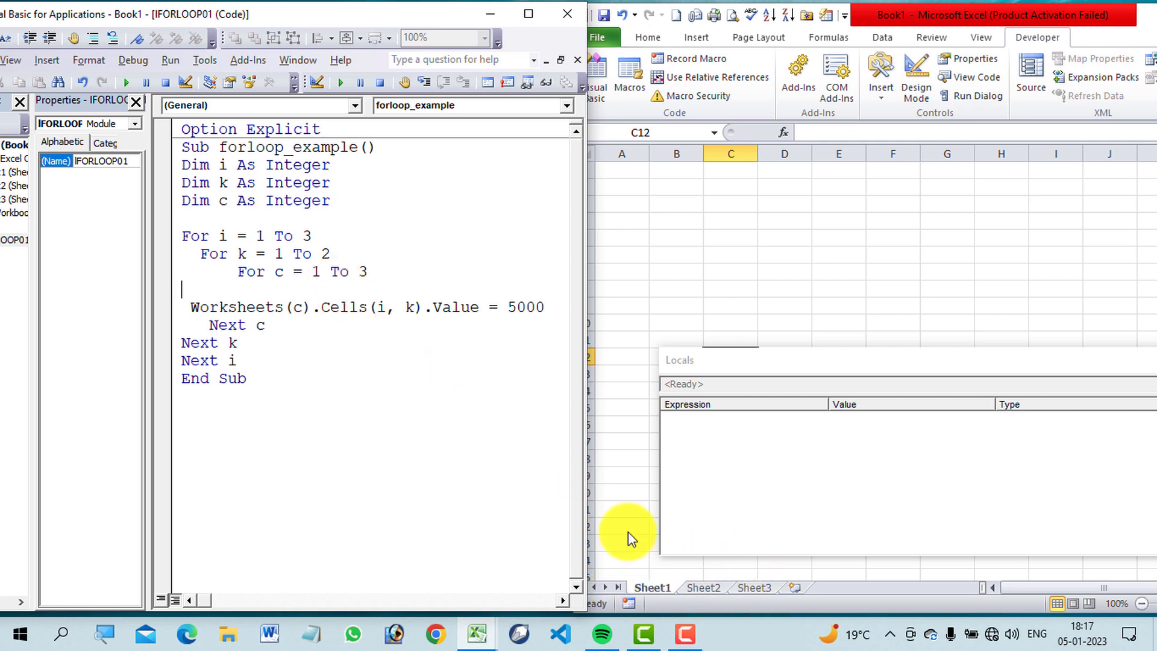
pyautogui.click(431, 84)
# Step: Step down to the cell-writing line and write 5000 into A1 on Sheet1, confirming it
pyautogui.click(428, 84)
pyautogui.click(428, 85)
pyautogui.click(427, 85)
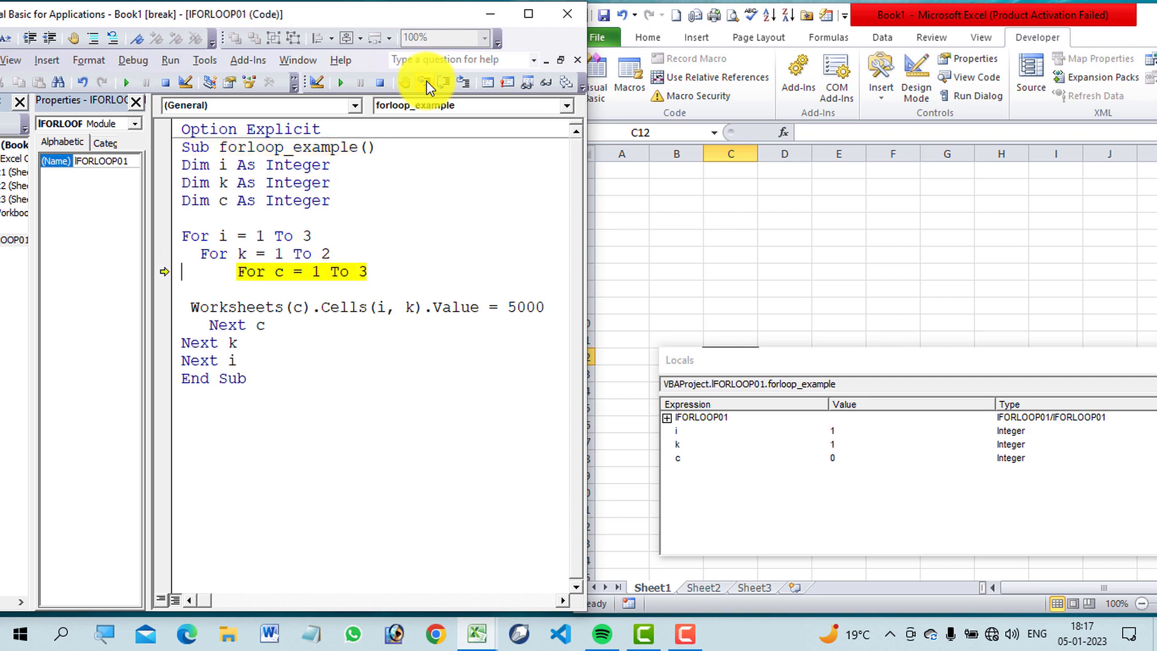
pyautogui.click(429, 85)
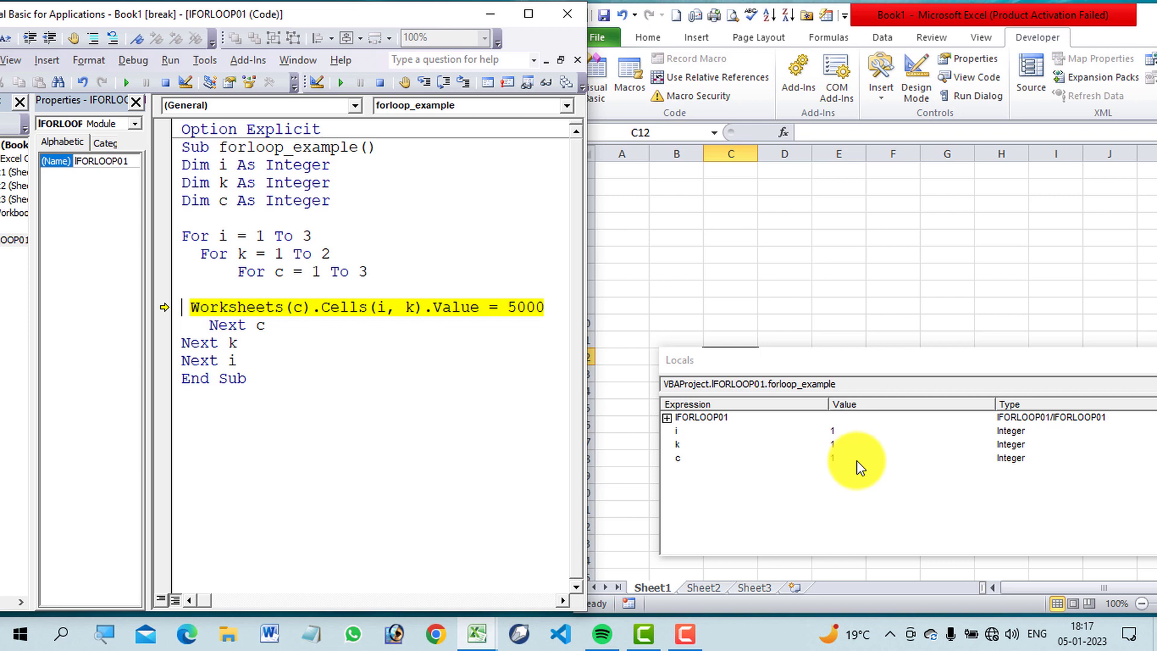
pyautogui.click(639, 169)
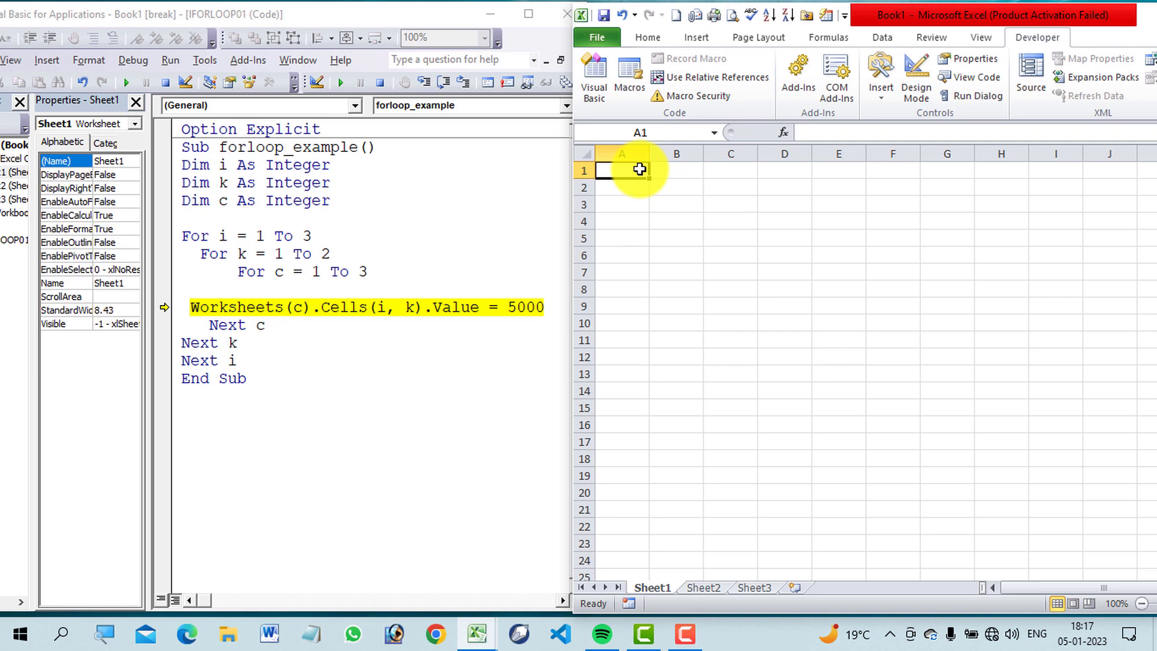
pyautogui.click(418, 81)
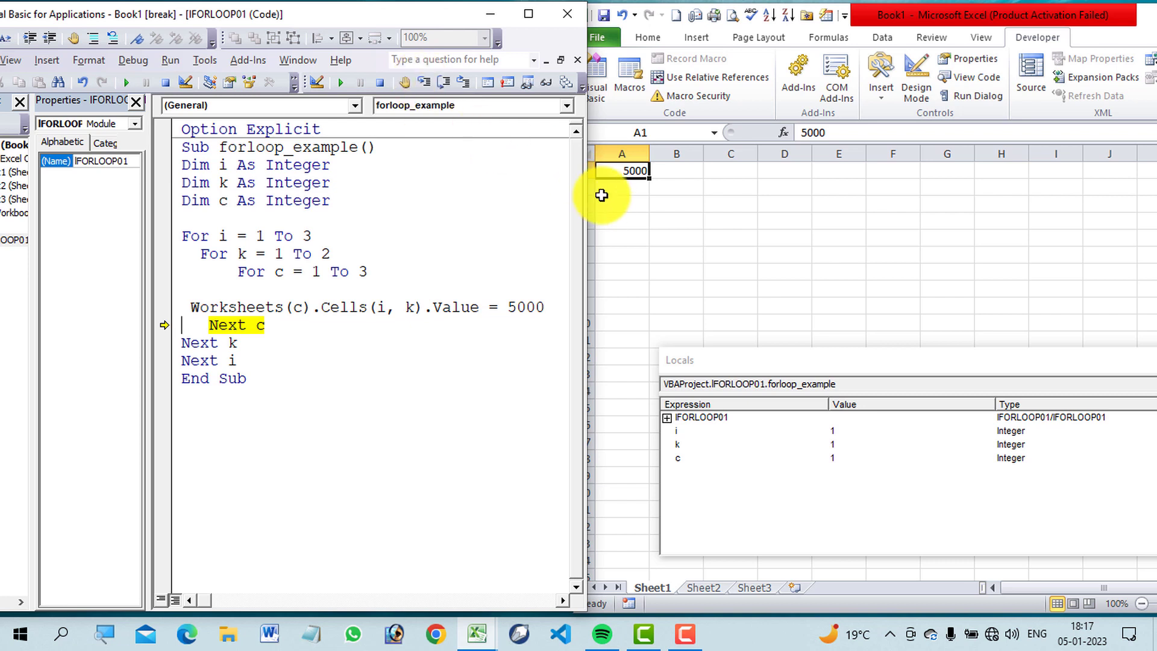
pyautogui.click(625, 193)
pyautogui.click(636, 173)
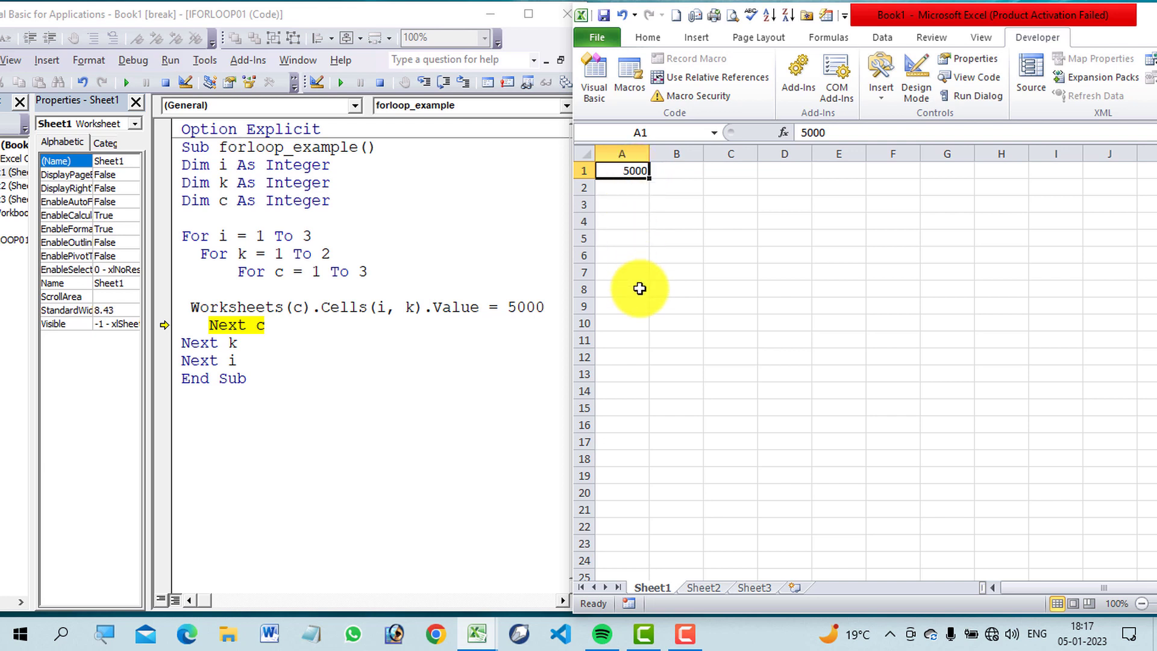
# Step: Write 5000 into A1 on Sheet2 and Sheet3, checking each, then return to Sheet1
pyautogui.click(709, 590)
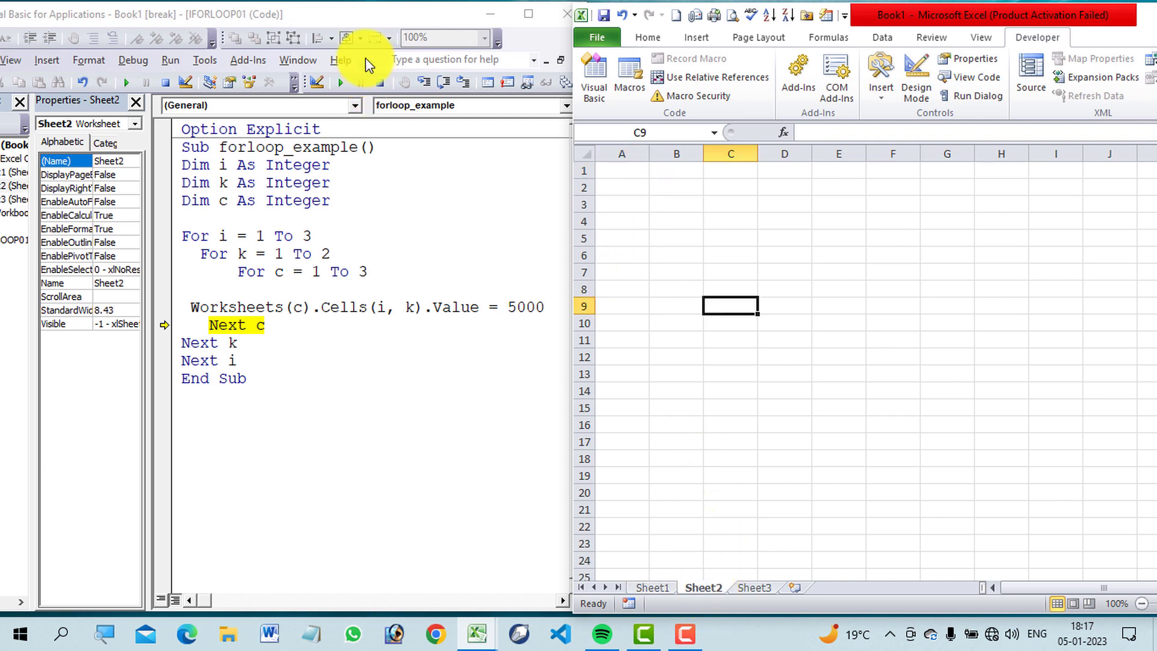
pyautogui.click(428, 77)
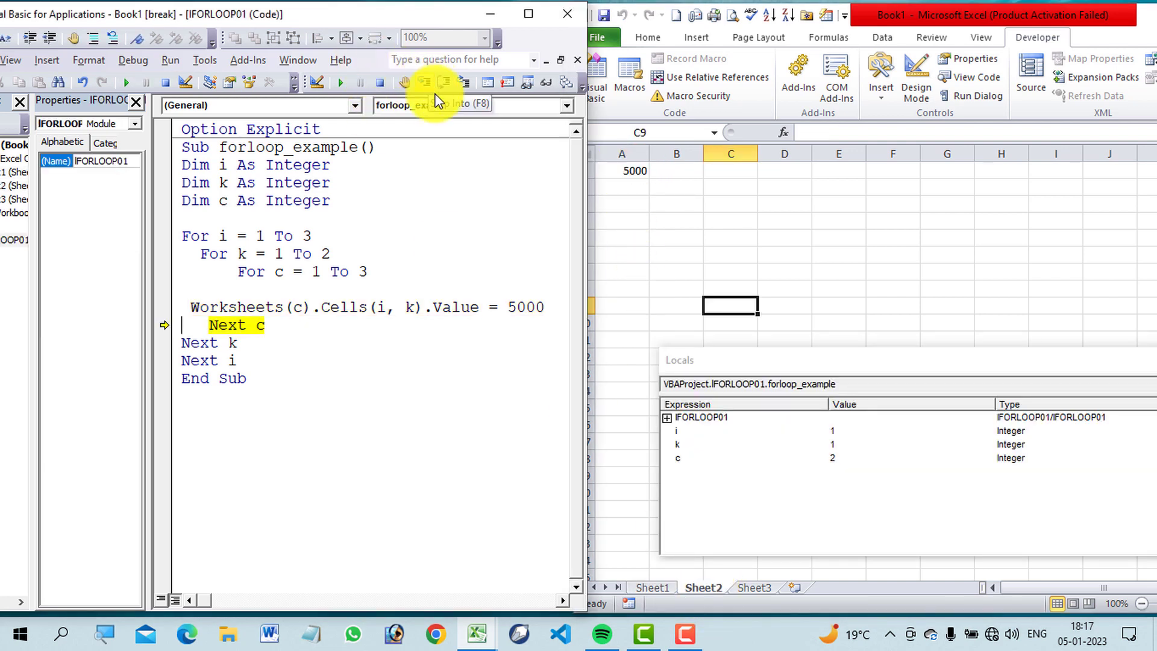
pyautogui.click(756, 587)
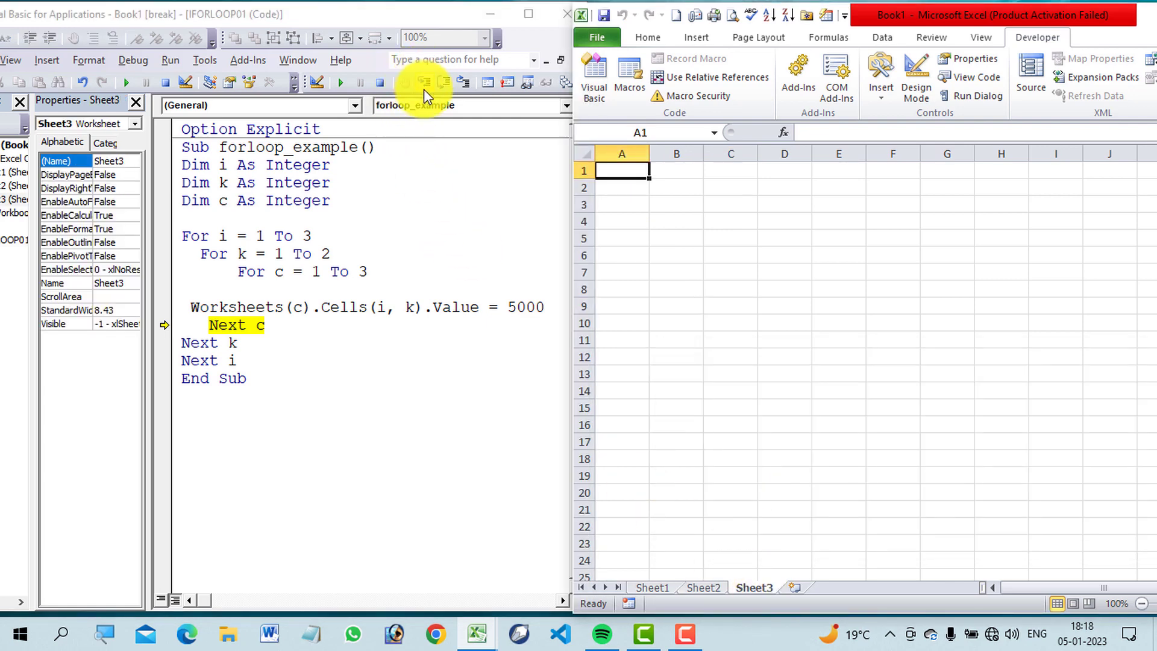
pyautogui.click(424, 89)
pyautogui.click(424, 89)
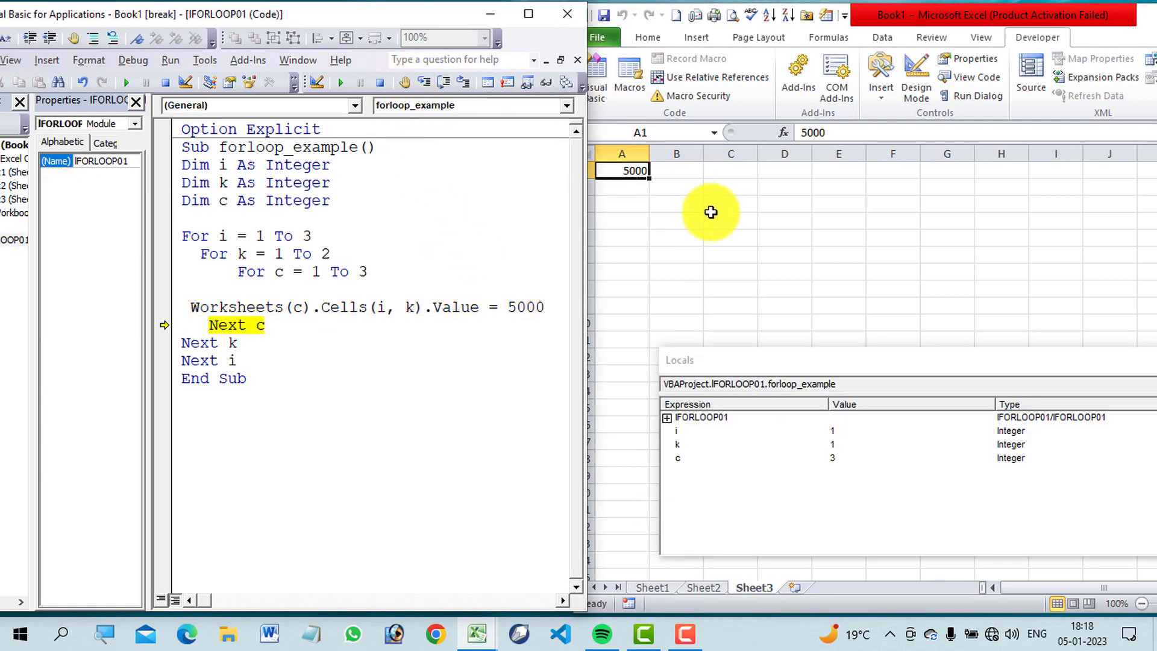
pyautogui.click(656, 587)
pyautogui.click(656, 587)
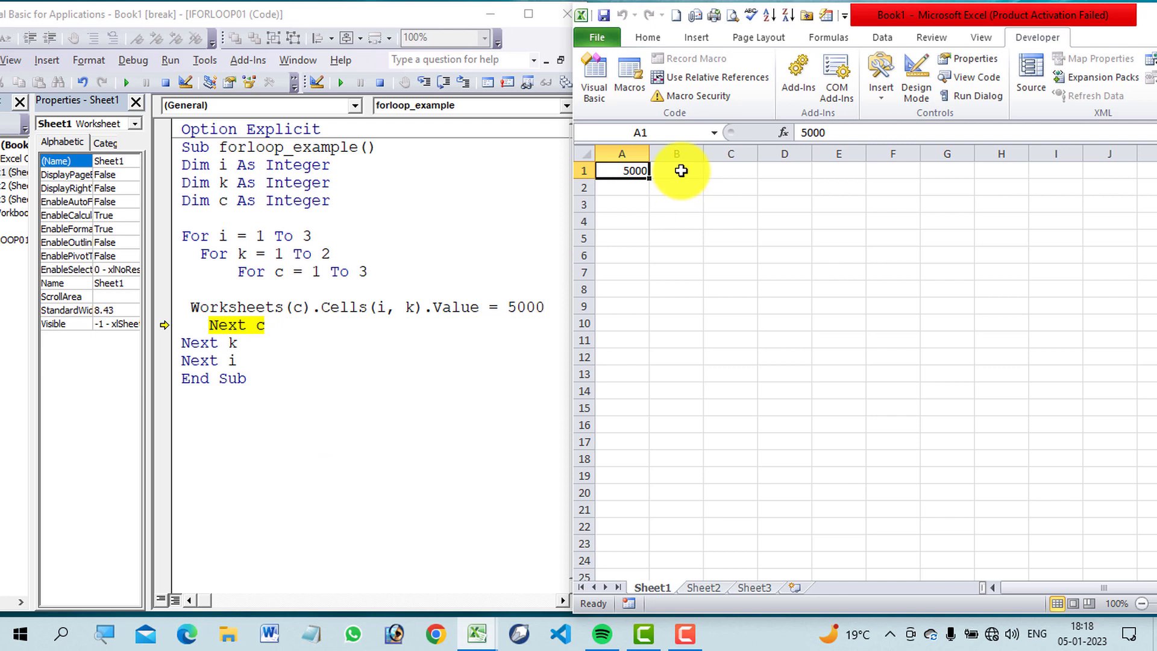
# Step: Step through the loop to fill B1 with 5000 on all three sheets
pyautogui.click(421, 85)
pyautogui.click(421, 85)
pyautogui.click(421, 85)
pyautogui.click(421, 86)
pyautogui.click(421, 86)
pyautogui.click(421, 85)
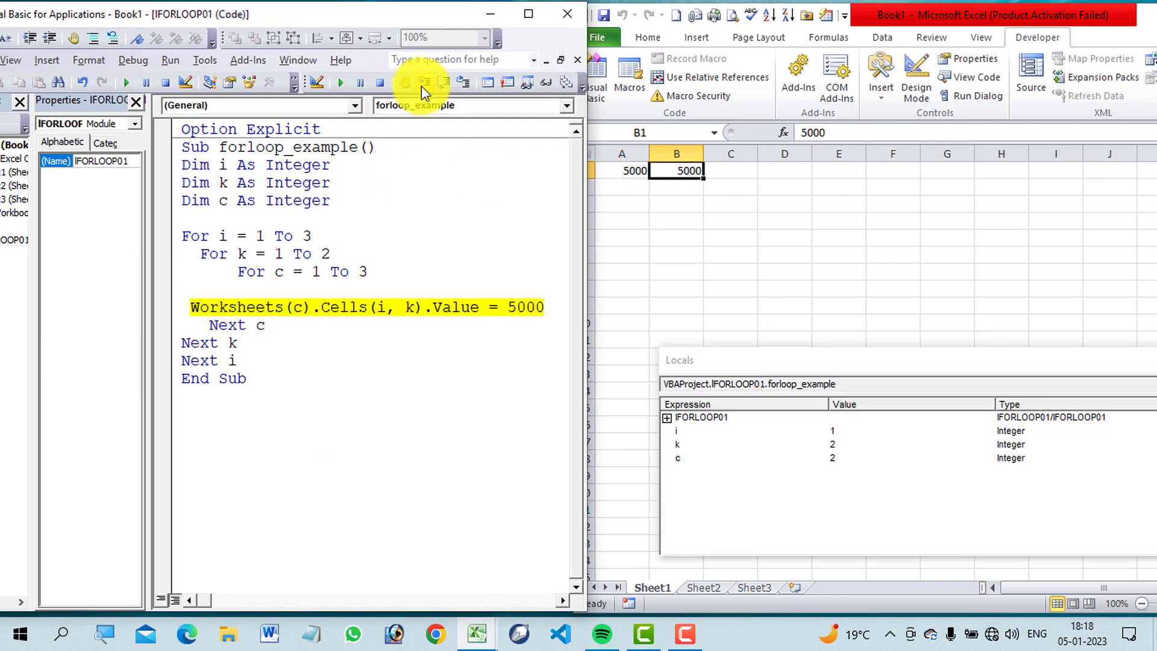
pyautogui.click(421, 85)
pyautogui.click(421, 86)
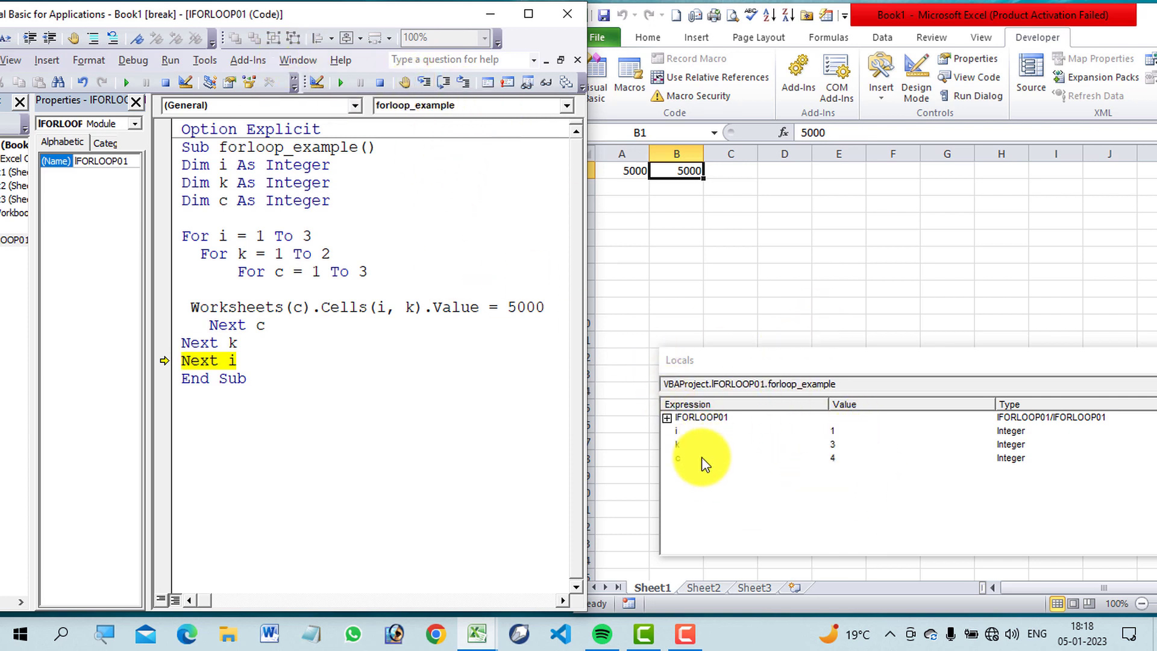
# Step: Step on to fill A2 and B2 with 5000 on all three sheets
pyautogui.click(424, 87)
pyautogui.click(424, 87)
pyautogui.click(424, 88)
pyautogui.click(424, 87)
pyautogui.click(424, 87)
pyautogui.click(424, 87)
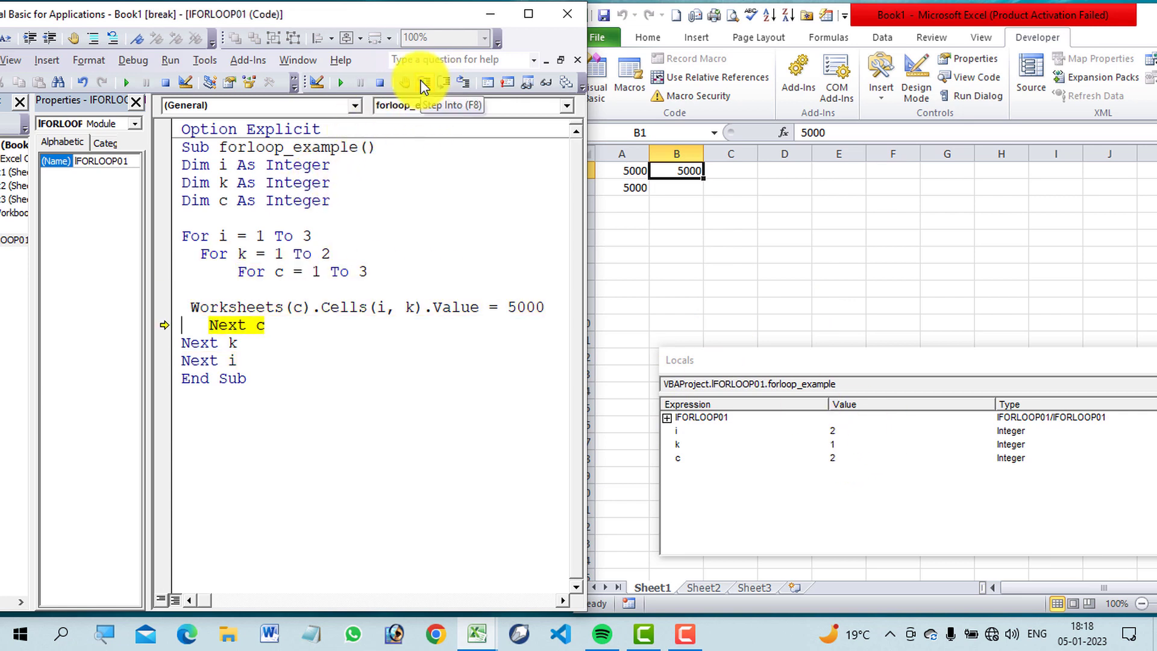
pyautogui.click(425, 88)
pyautogui.click(424, 87)
pyautogui.click(424, 88)
pyautogui.click(424, 87)
pyautogui.click(424, 87)
pyautogui.click(424, 88)
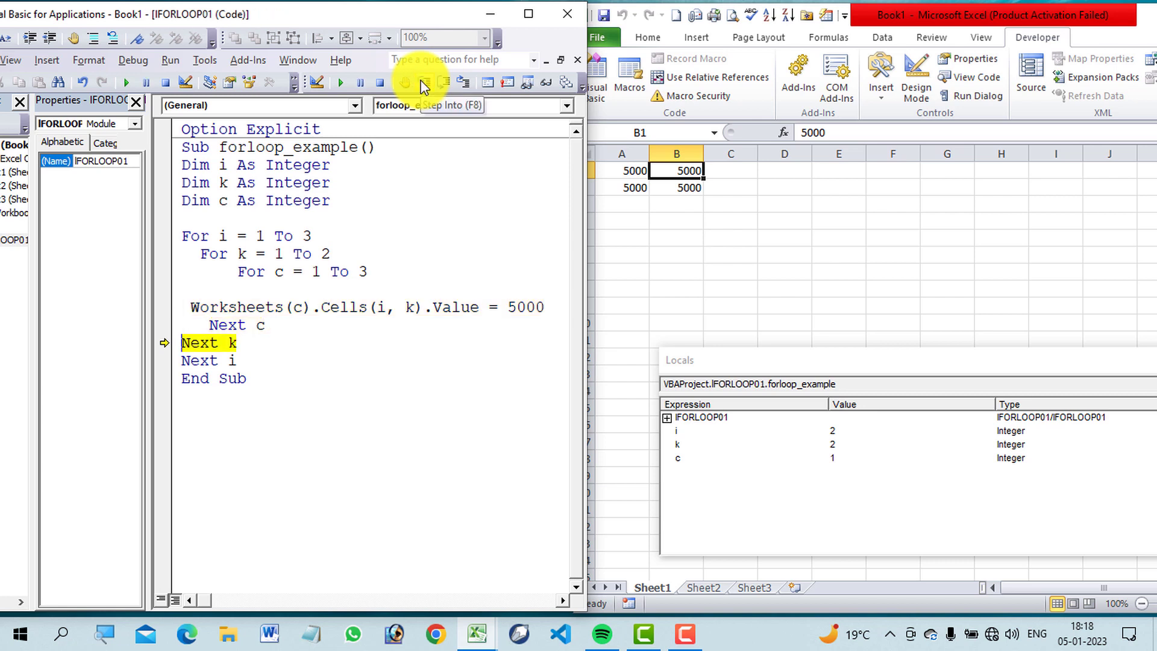
pyautogui.click(424, 87)
pyautogui.click(424, 87)
pyautogui.click(424, 87)
pyautogui.click(424, 87)
pyautogui.click(424, 88)
pyautogui.click(424, 88)
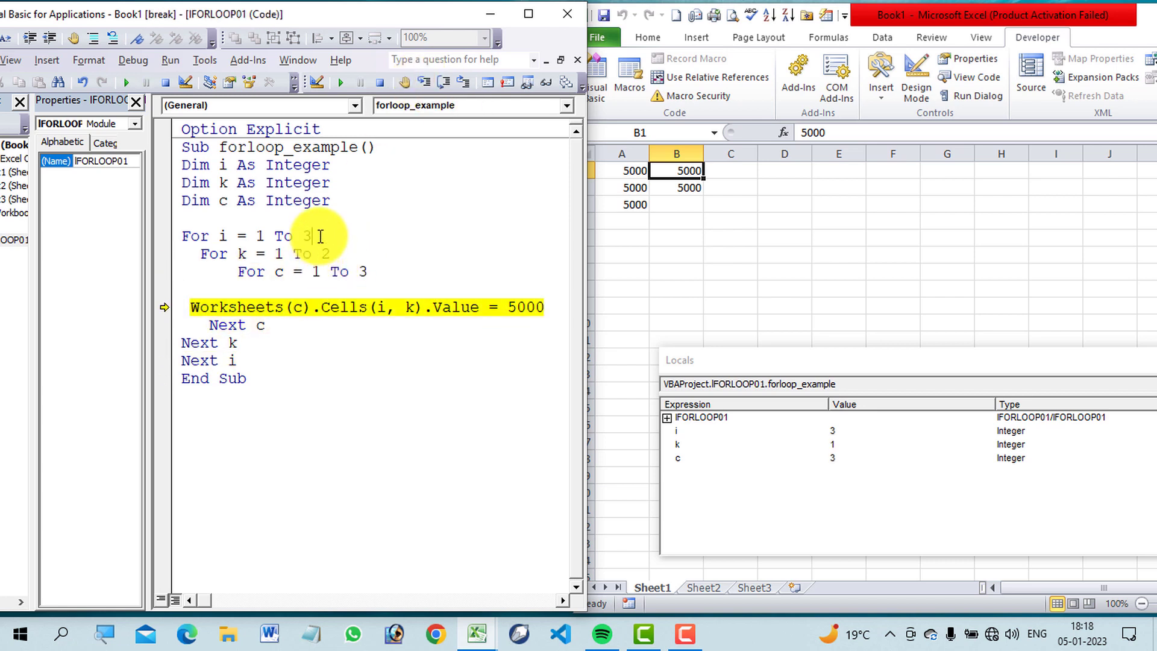
# Step: Fill row 3 on every sheet, verify A1:B3 on Sheet2, Sheet3 and Sheet1, and step to End Sub
pyautogui.click(424, 87)
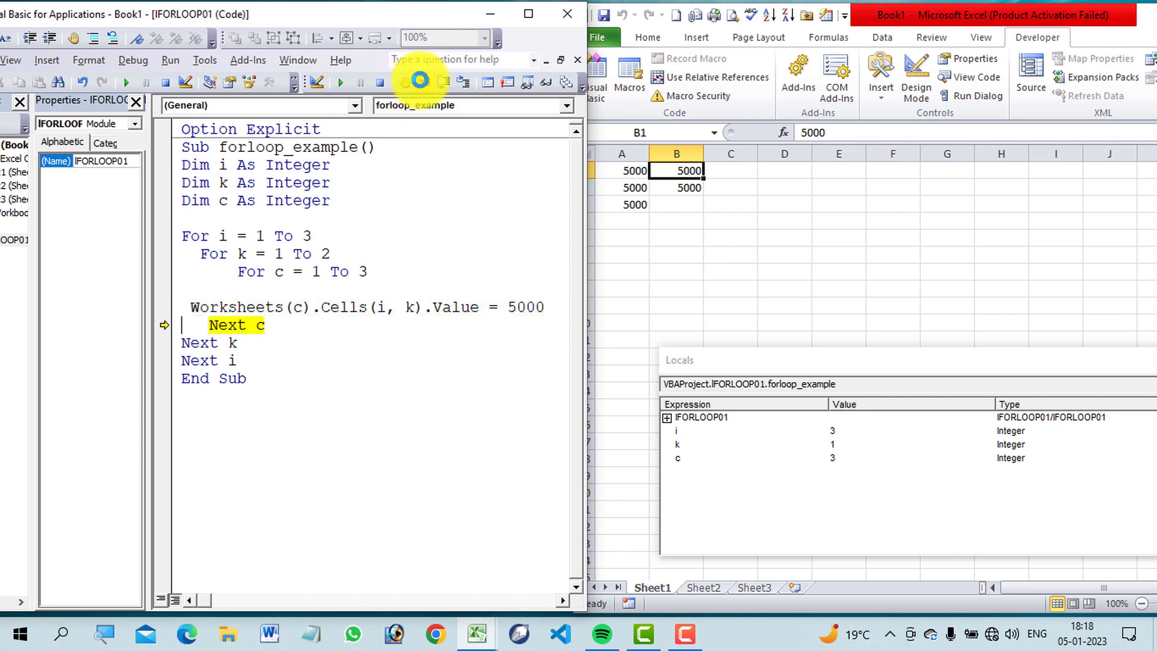
pyautogui.click(424, 87)
pyautogui.click(424, 88)
pyautogui.click(424, 87)
pyautogui.click(424, 87)
pyautogui.click(424, 87)
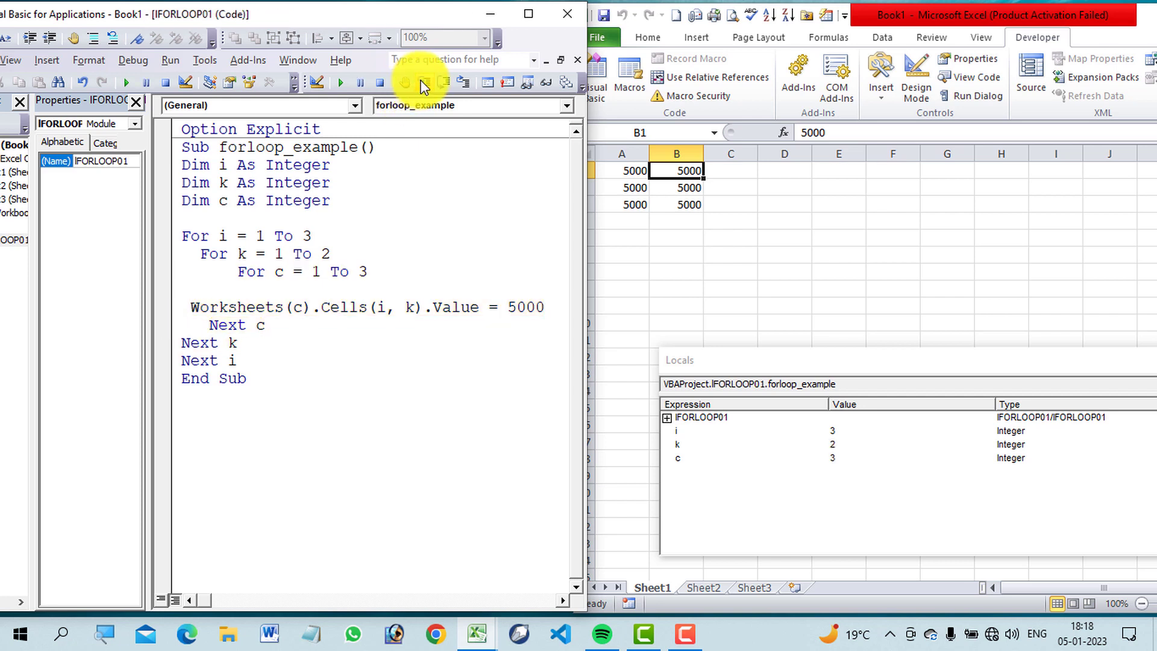
pyautogui.click(424, 87)
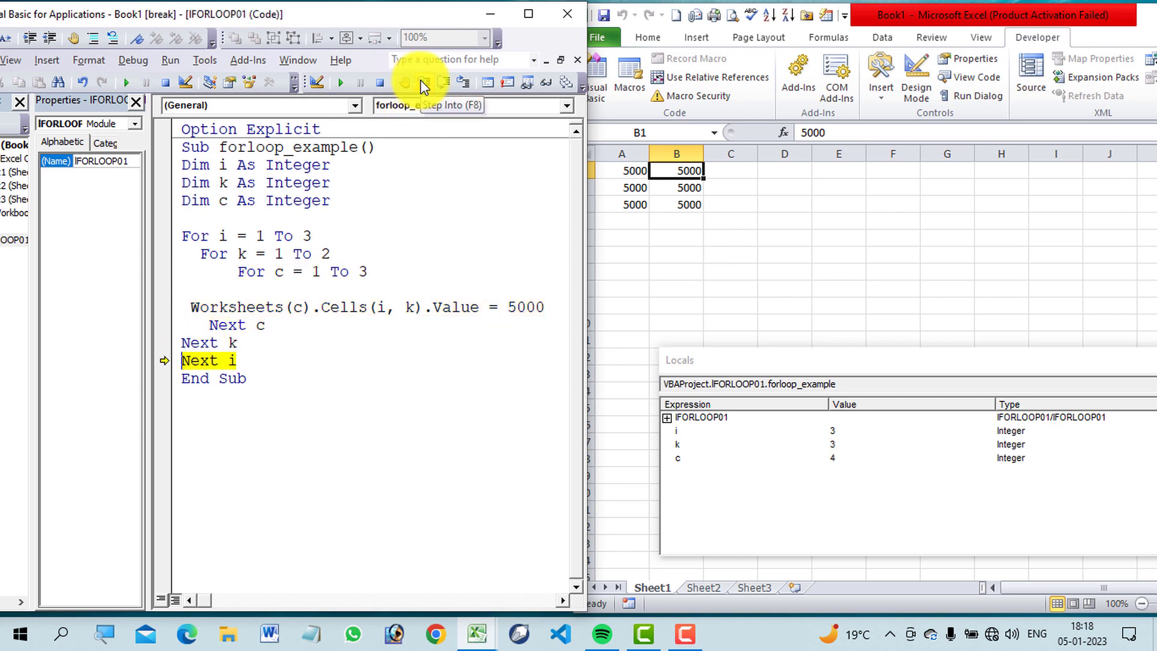
pyautogui.click(722, 587)
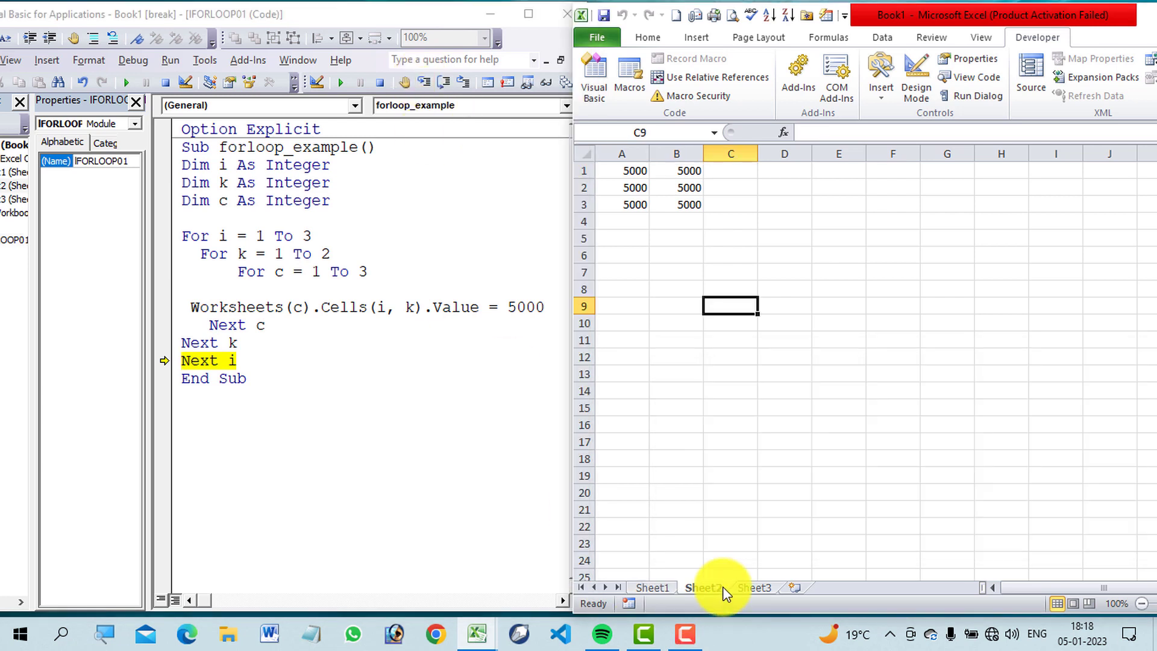
pyautogui.click(740, 589)
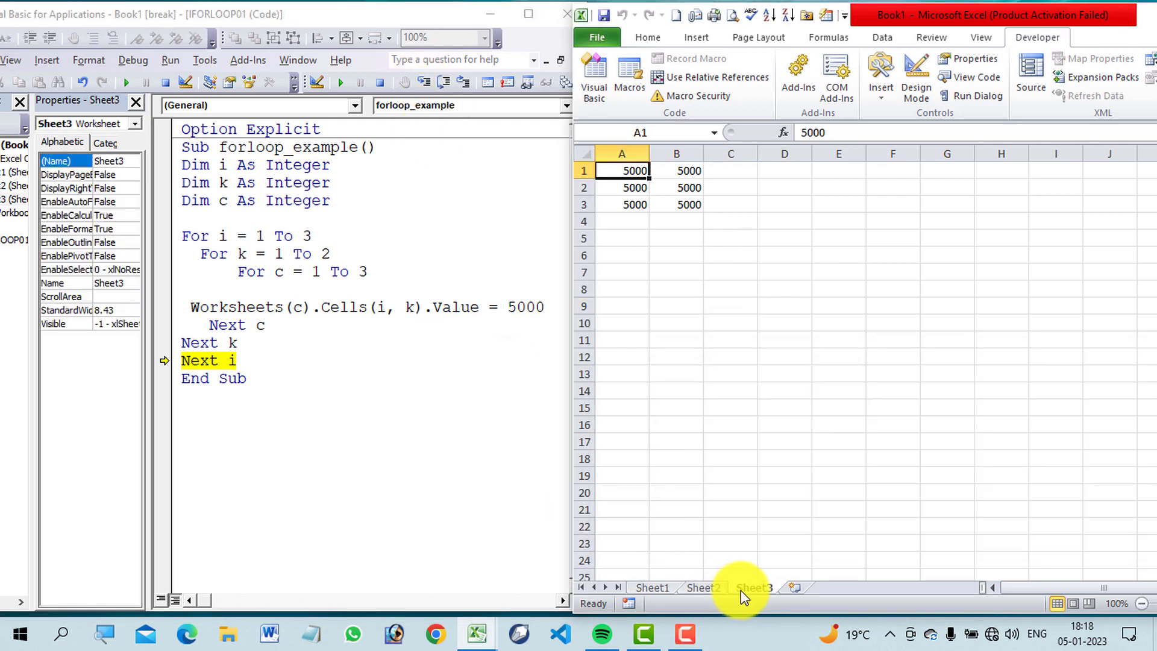
pyautogui.click(656, 589)
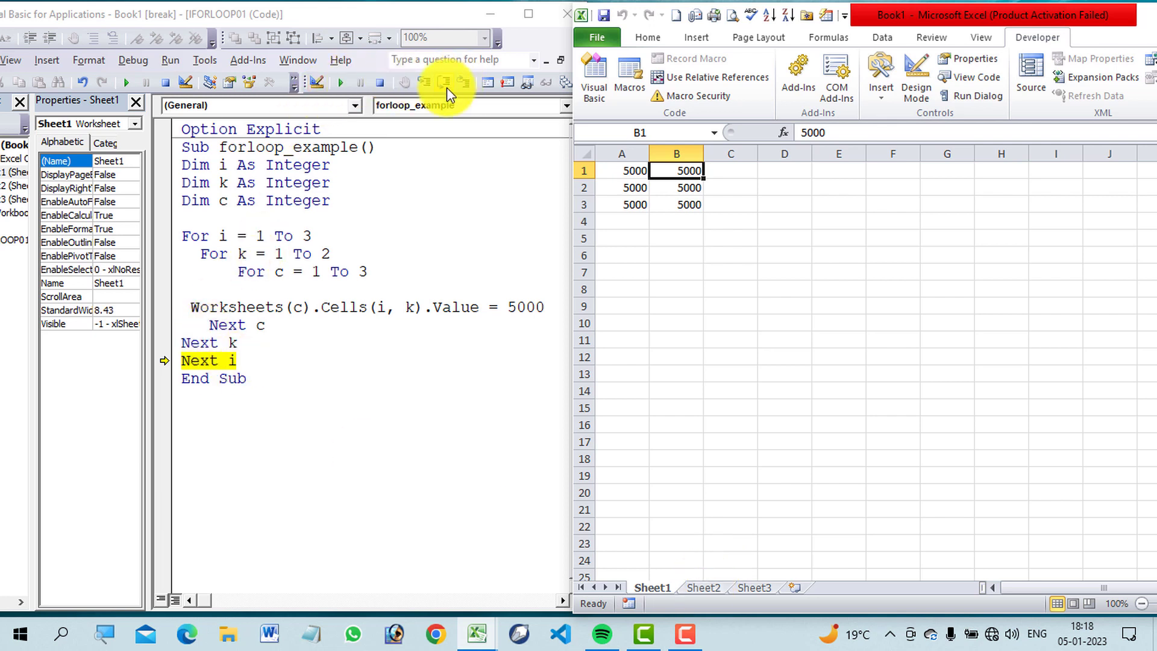
pyautogui.click(423, 85)
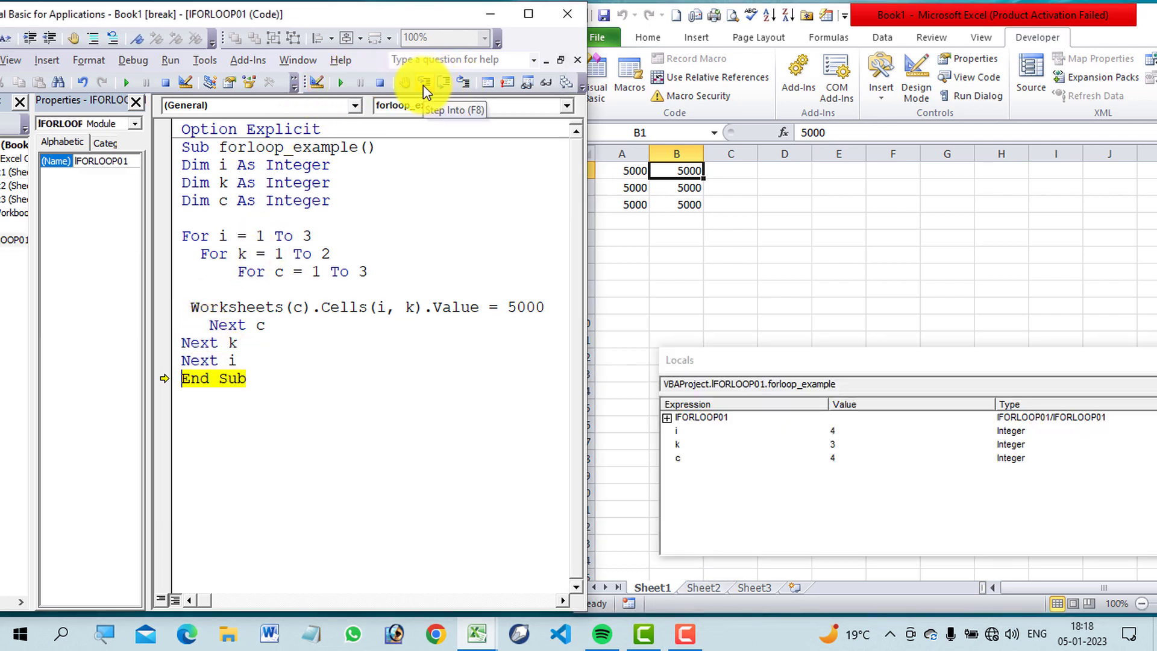
# Step: After the macro run ends, delete the 5000 values in A1:B3 on Sheet1, Sheet2 and Sheet3
pyautogui.click(423, 85)
pyautogui.click(626, 239)
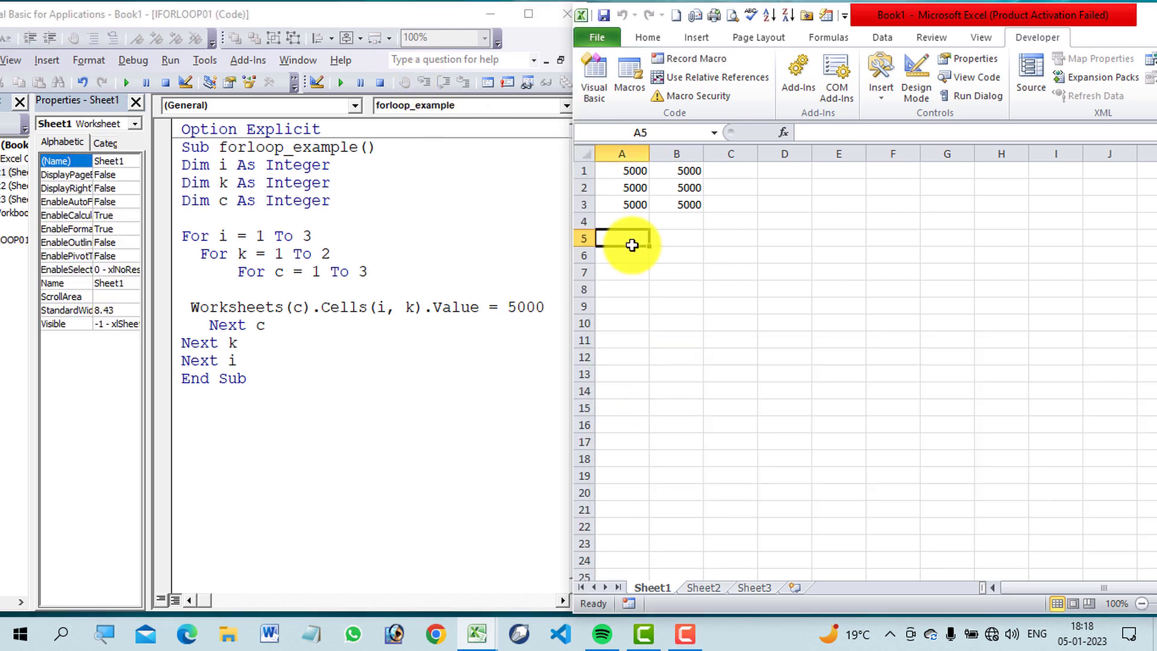
pyautogui.moveTo(627, 168); pyautogui.dragTo(673, 221)
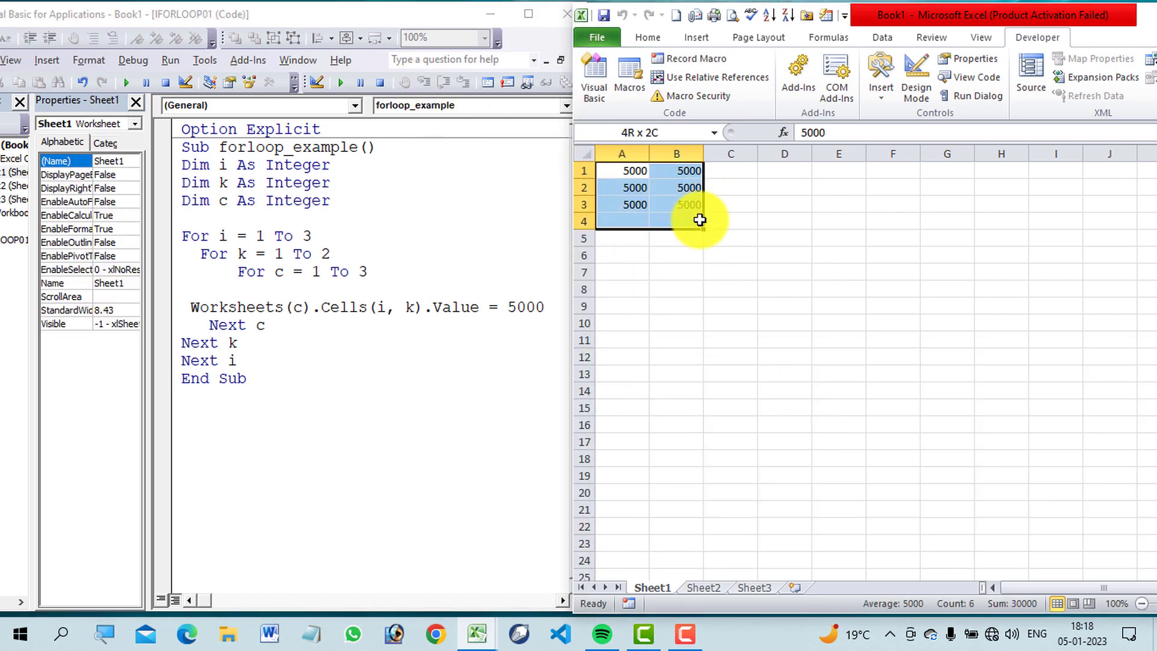
pyautogui.press('Delete')
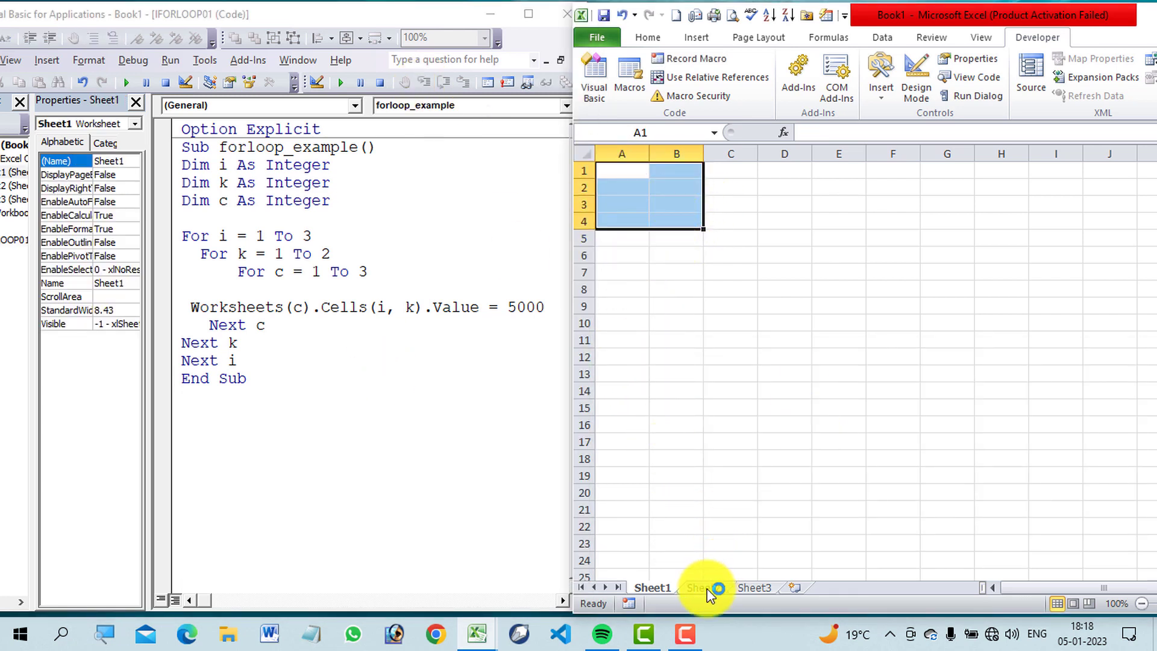
pyautogui.click(706, 588)
pyautogui.moveTo(623, 171); pyautogui.dragTo(675, 222)
pyautogui.press('Delete')
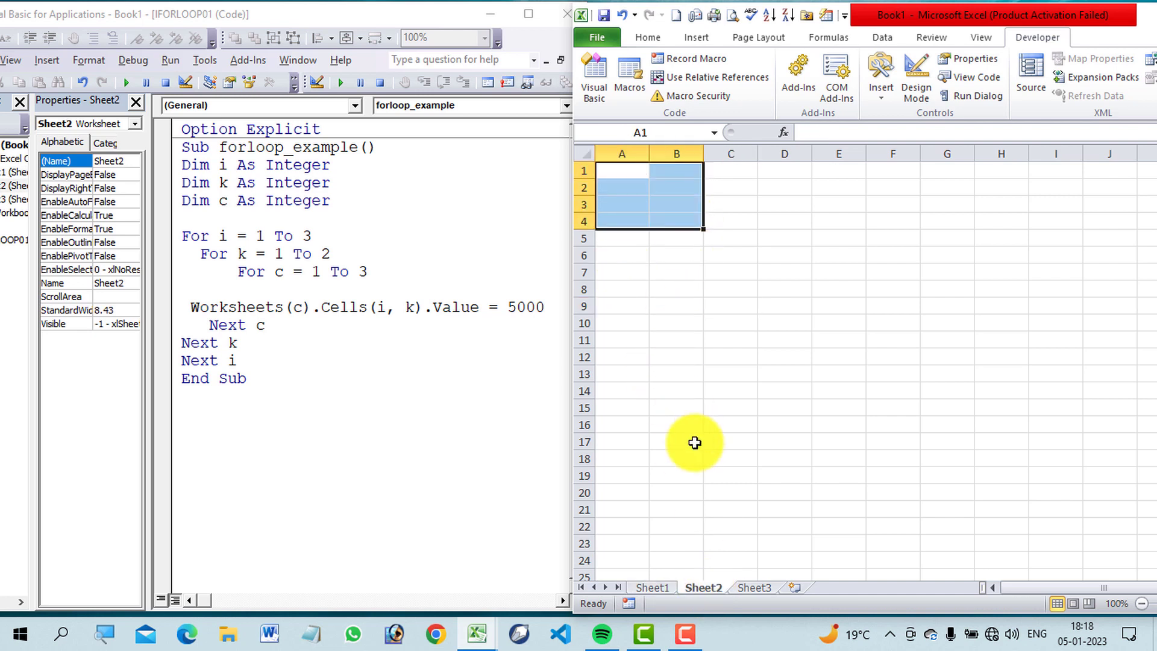
pyautogui.click(756, 588)
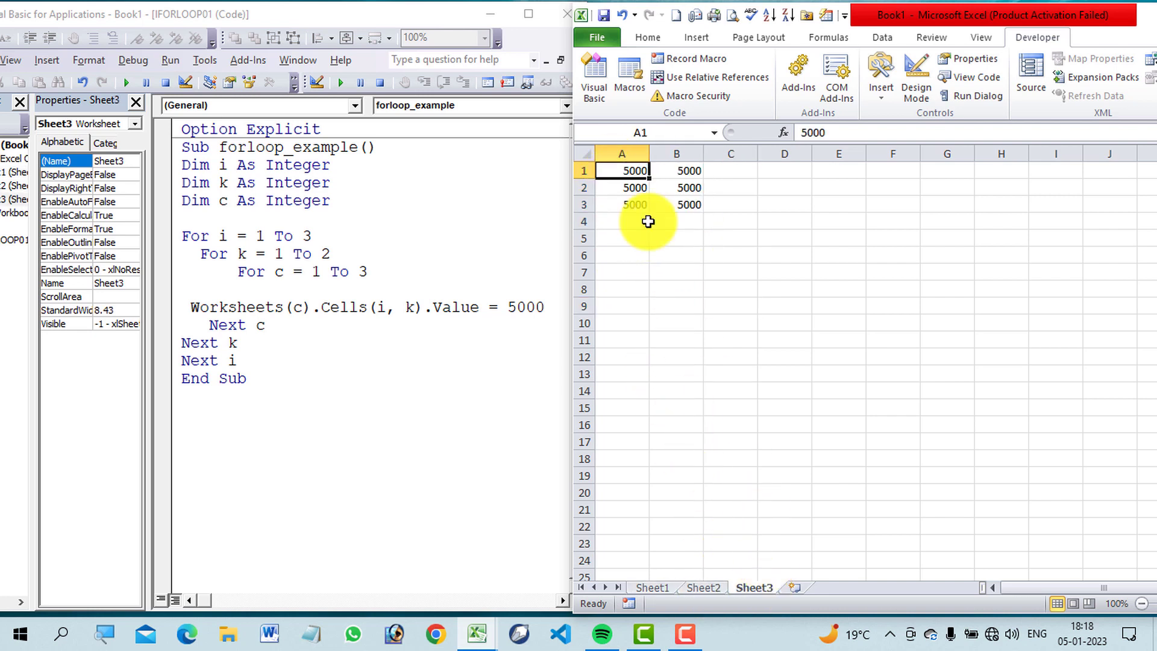
pyautogui.moveTo(629, 173); pyautogui.dragTo(684, 220)
pyautogui.press('Delete')
pyautogui.click(736, 314)
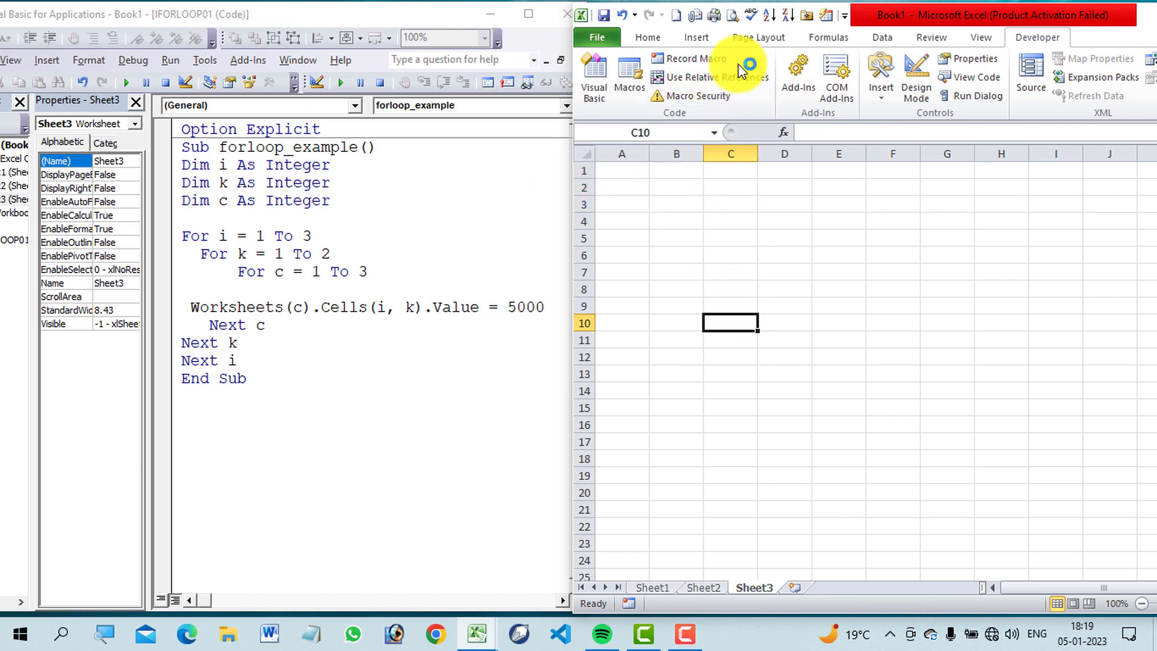
# Step: Draw a rectangle shape over cells F5:G8 on Sheet3
pyautogui.click(696, 39)
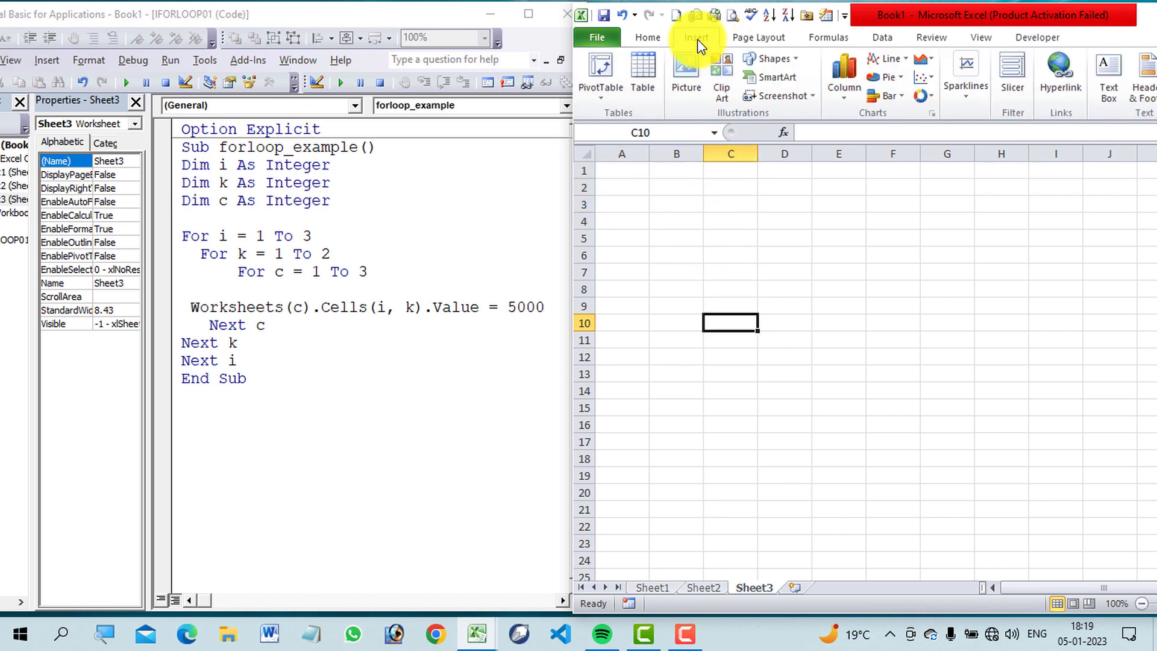
pyautogui.click(793, 63)
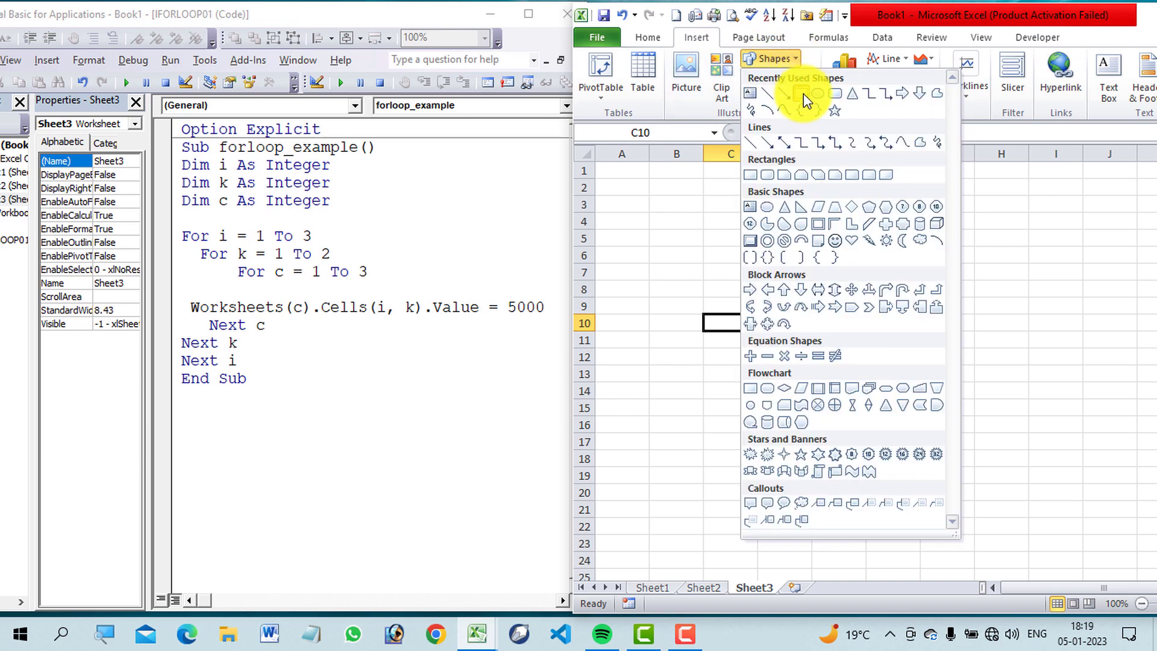
pyautogui.click(802, 93)
pyautogui.moveTo(894, 233)
pyautogui.mouseDown()
pyautogui.moveTo(962, 296)
pyautogui.moveTo(985, 286)
pyautogui.mouseUp()
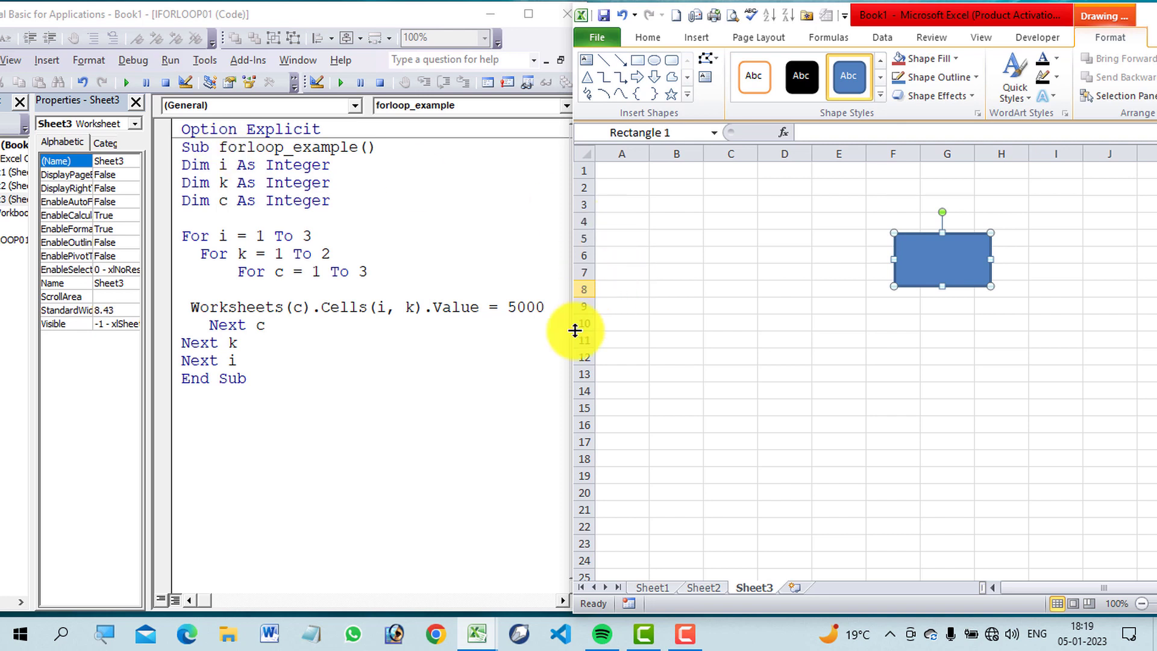
# Step: Assign the forloop_example macro to the rectangle
pyautogui.rightClick(954, 270)
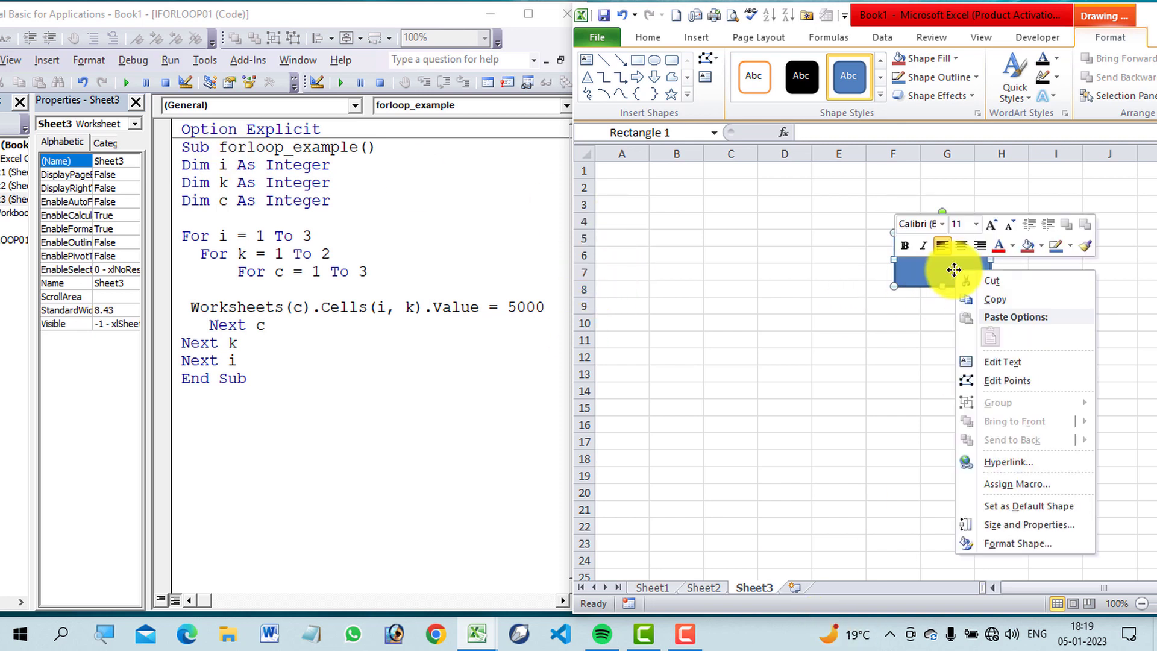
pyautogui.click(1038, 486)
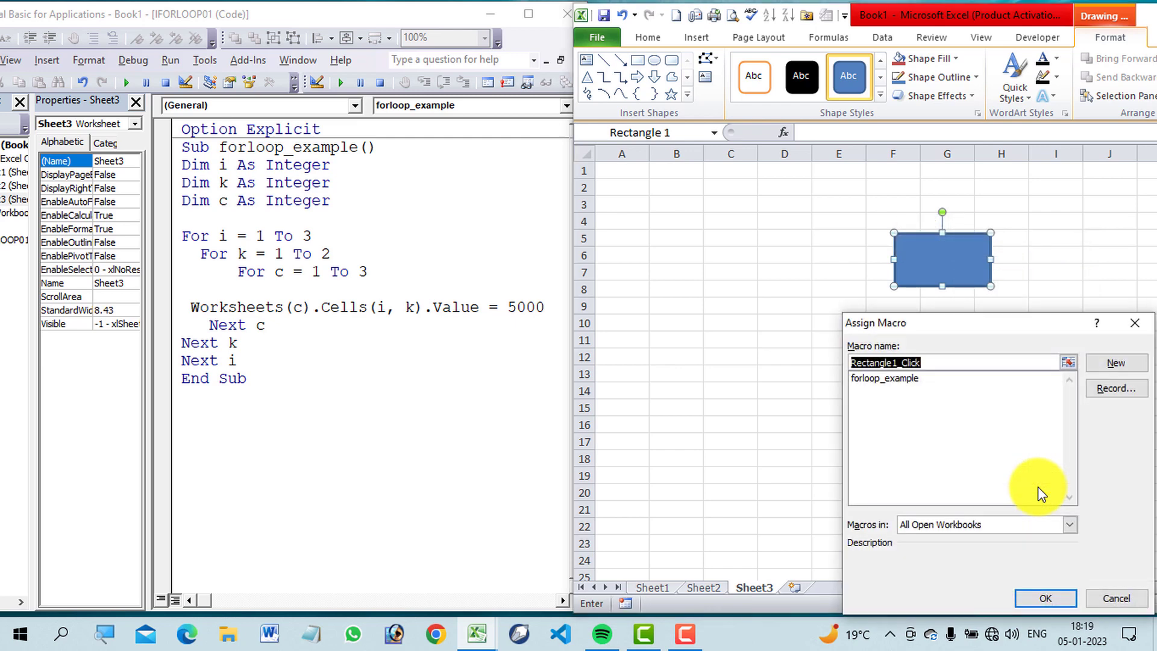
pyautogui.doubleClick(883, 378)
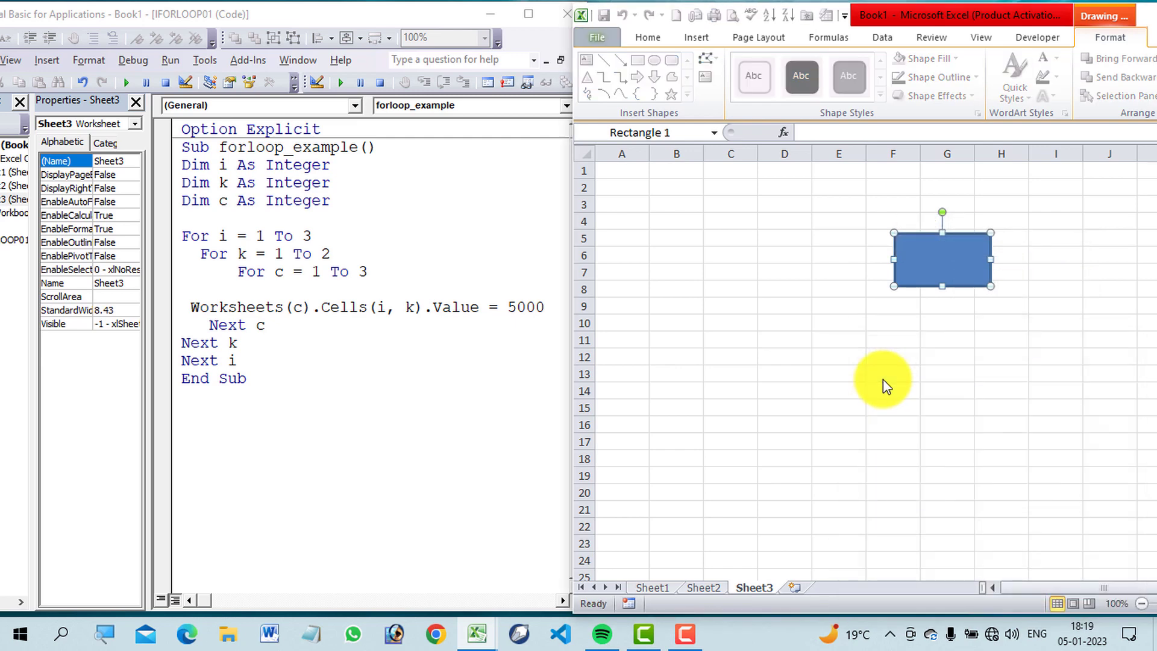
pyautogui.rightClick(951, 253)
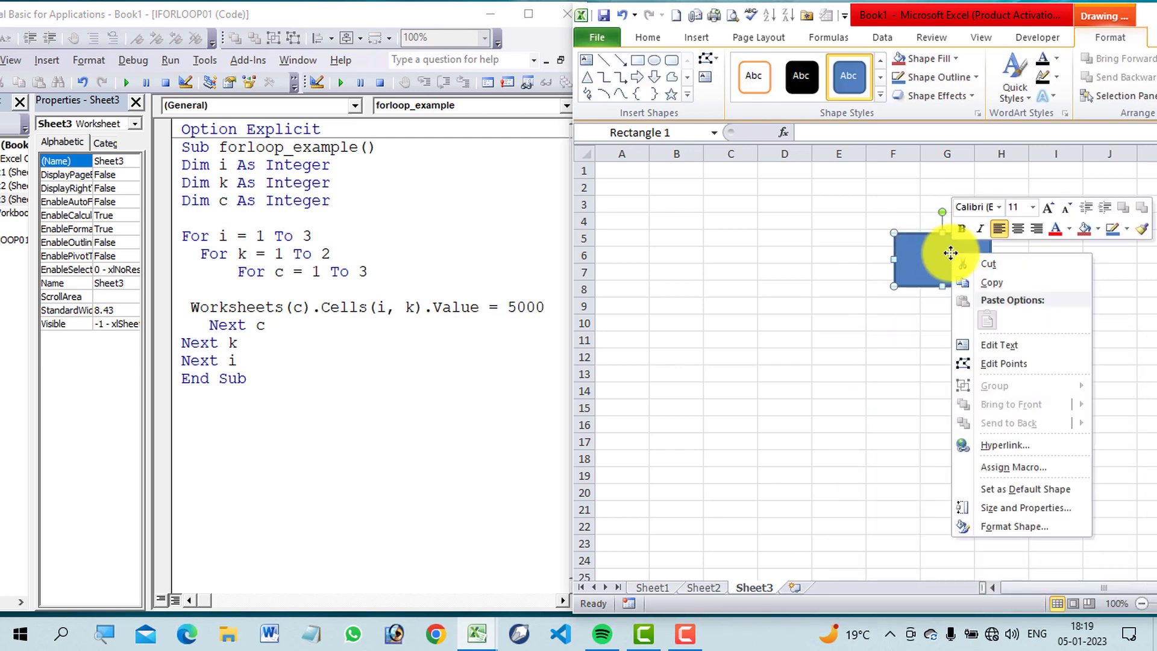
pyautogui.click(1035, 468)
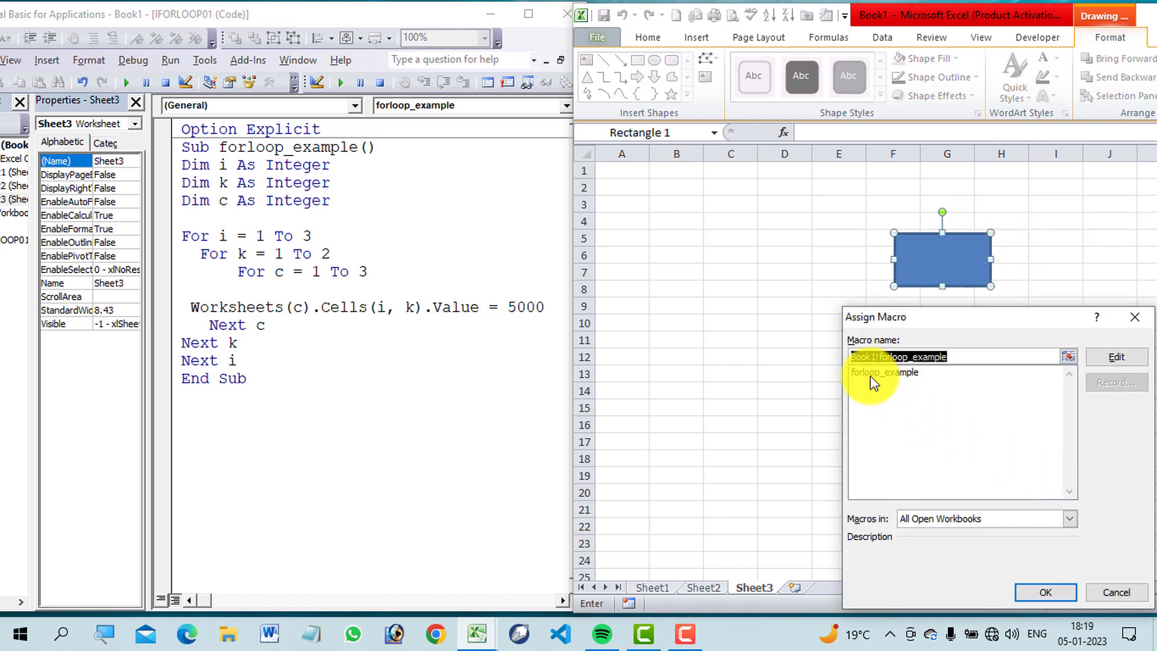
pyautogui.doubleClick(871, 373)
pyautogui.click(832, 374)
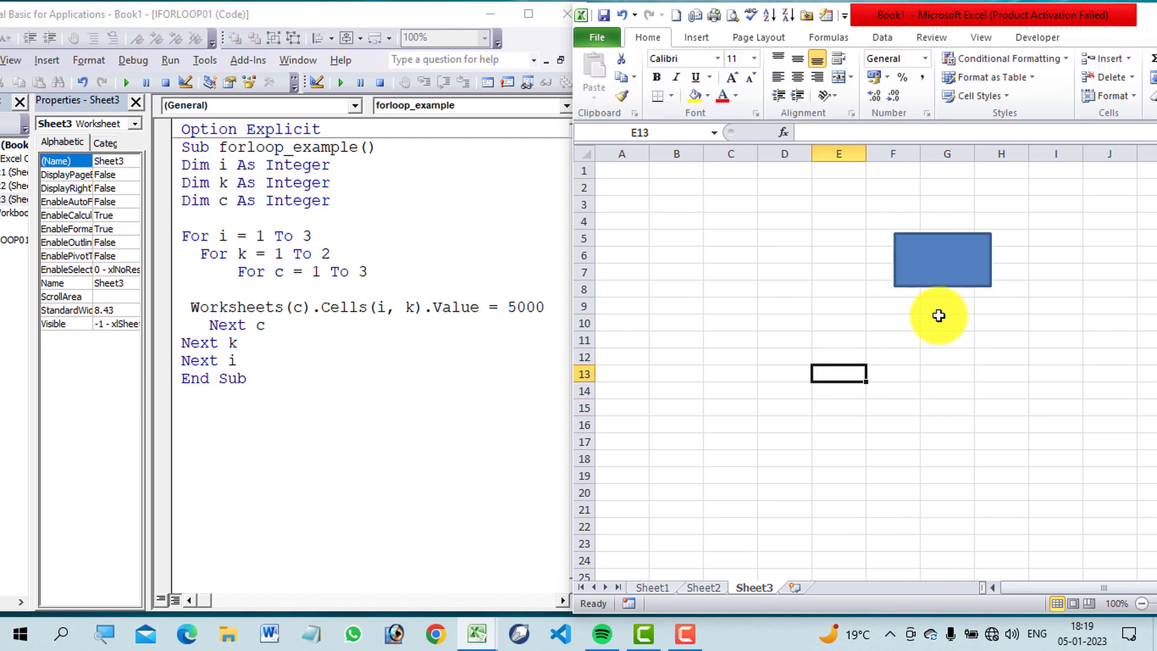
# Step: Label the rectangle CLICK and click it to fill A1:B3 with 5000
pyautogui.rightClick(932, 258)
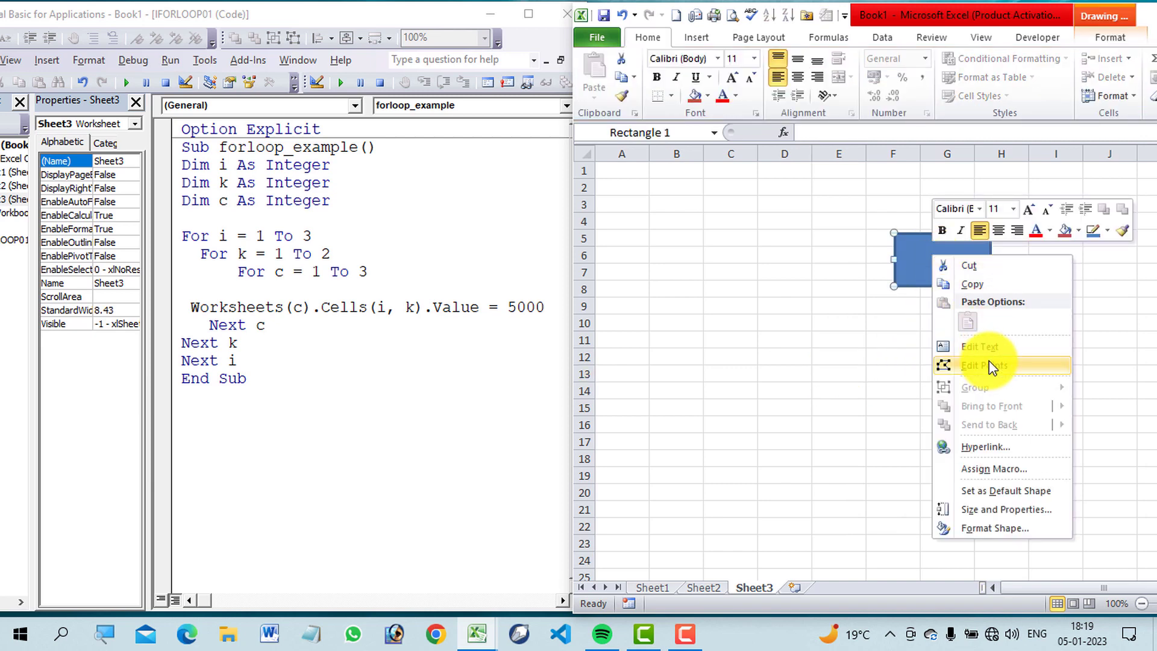
pyautogui.click(981, 347)
pyautogui.write('CLICK')
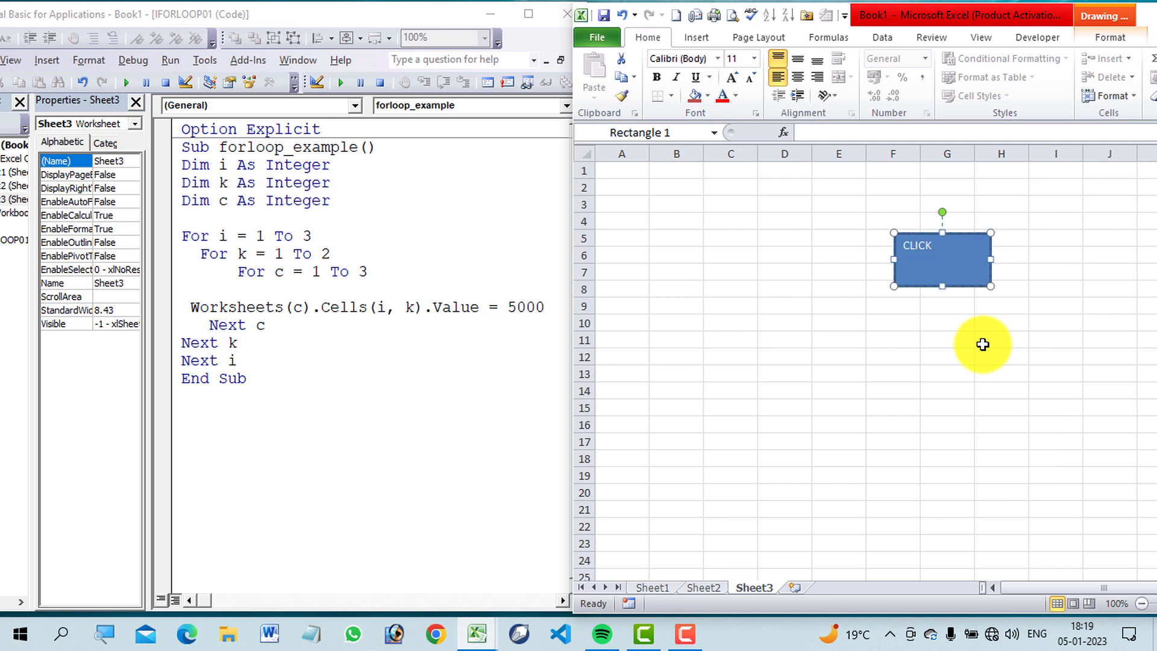
pyautogui.click(949, 361)
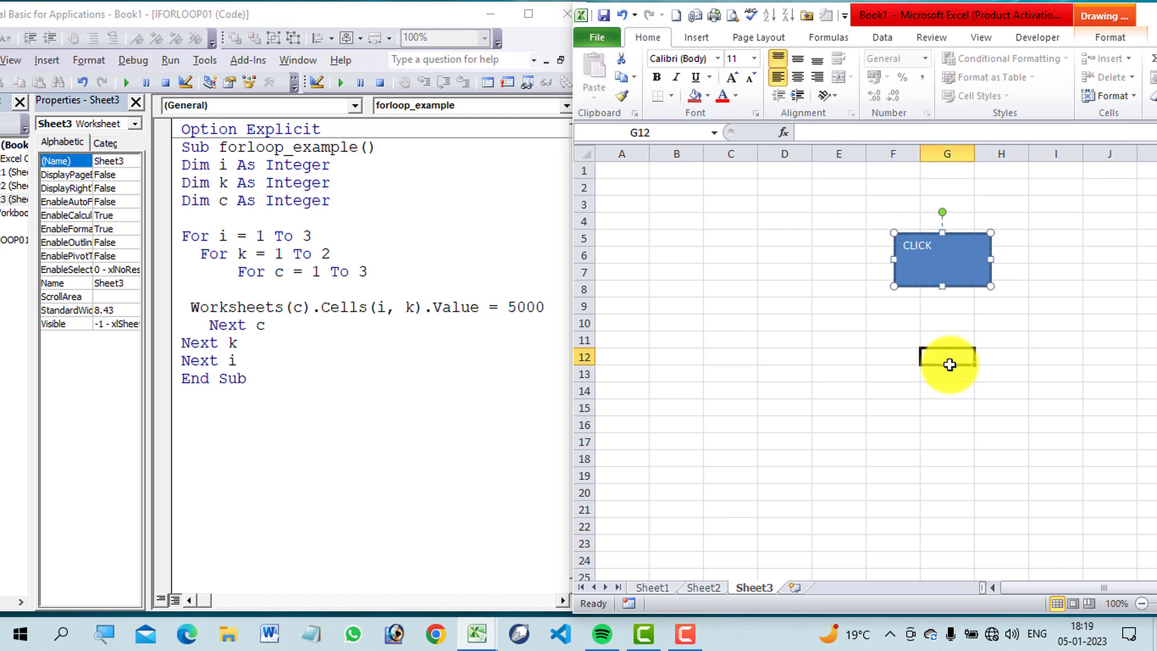
pyautogui.click(858, 390)
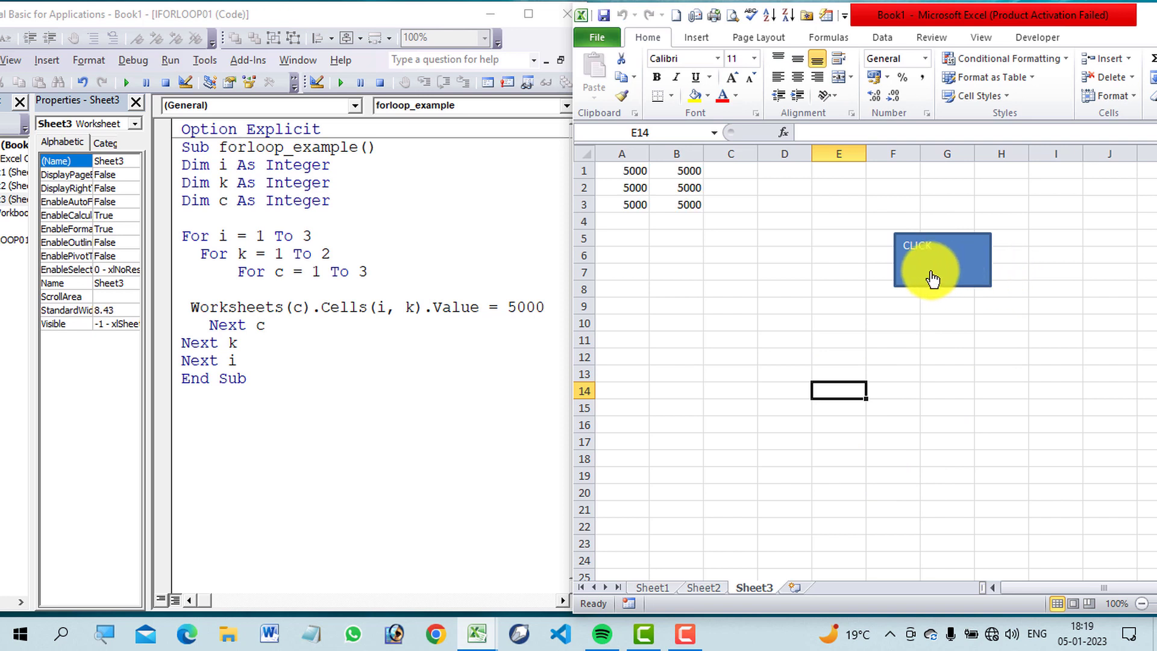
# Step: Select the 5000 values in A1:B3 and delete them
pyautogui.moveTo(627, 171); pyautogui.dragTo(687, 222)
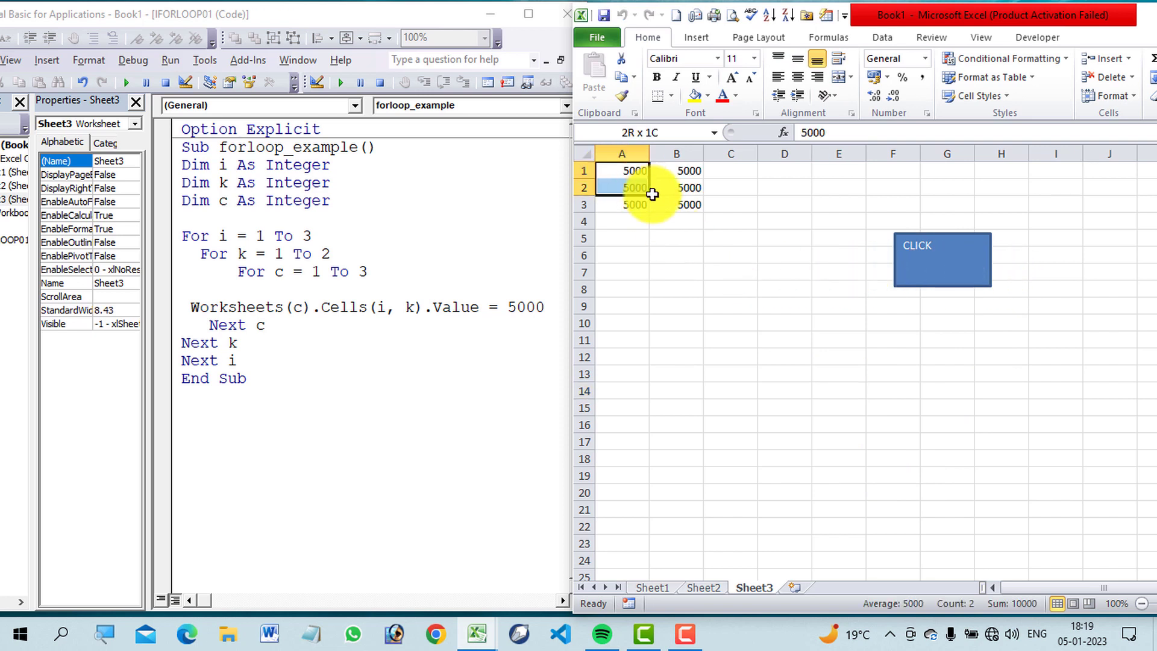
pyautogui.click(687, 222)
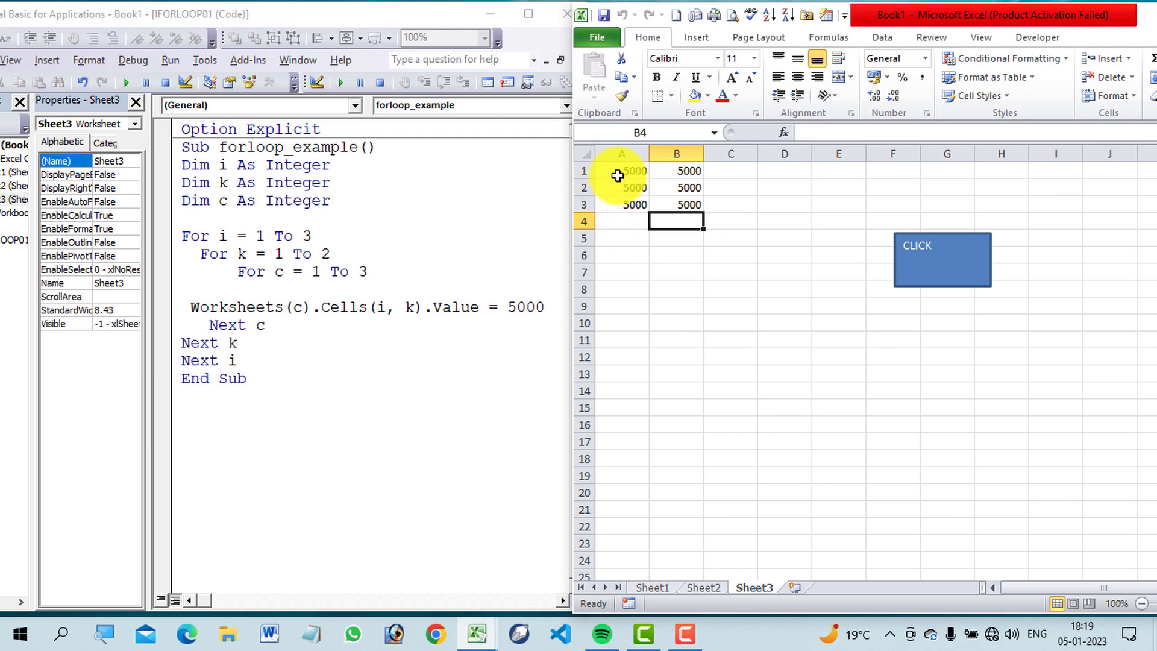
pyautogui.moveTo(617, 172); pyautogui.dragTo(705, 224)
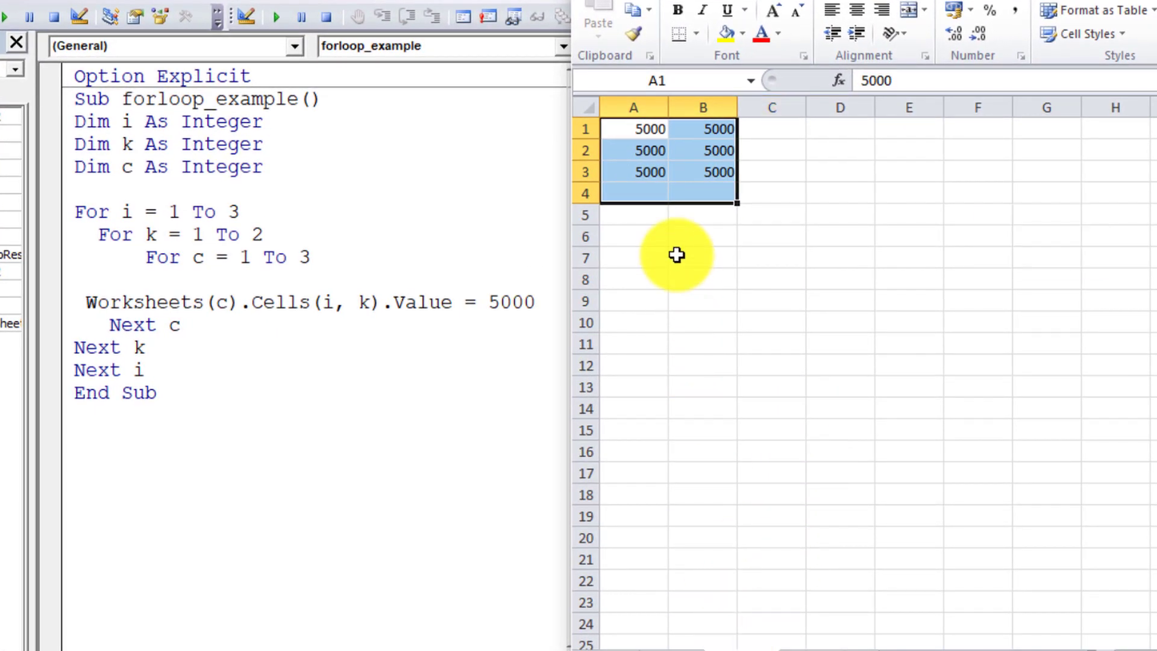
pyautogui.click(676, 255)
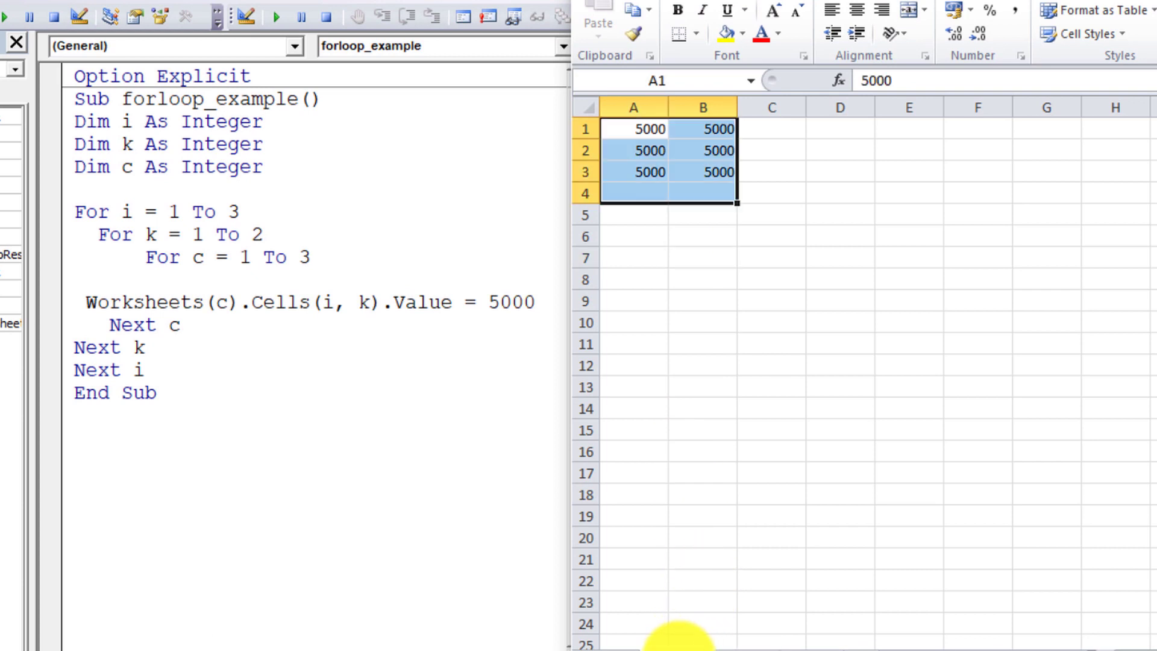
pyautogui.moveTo(702, 237); pyautogui.dragTo(635, 129)
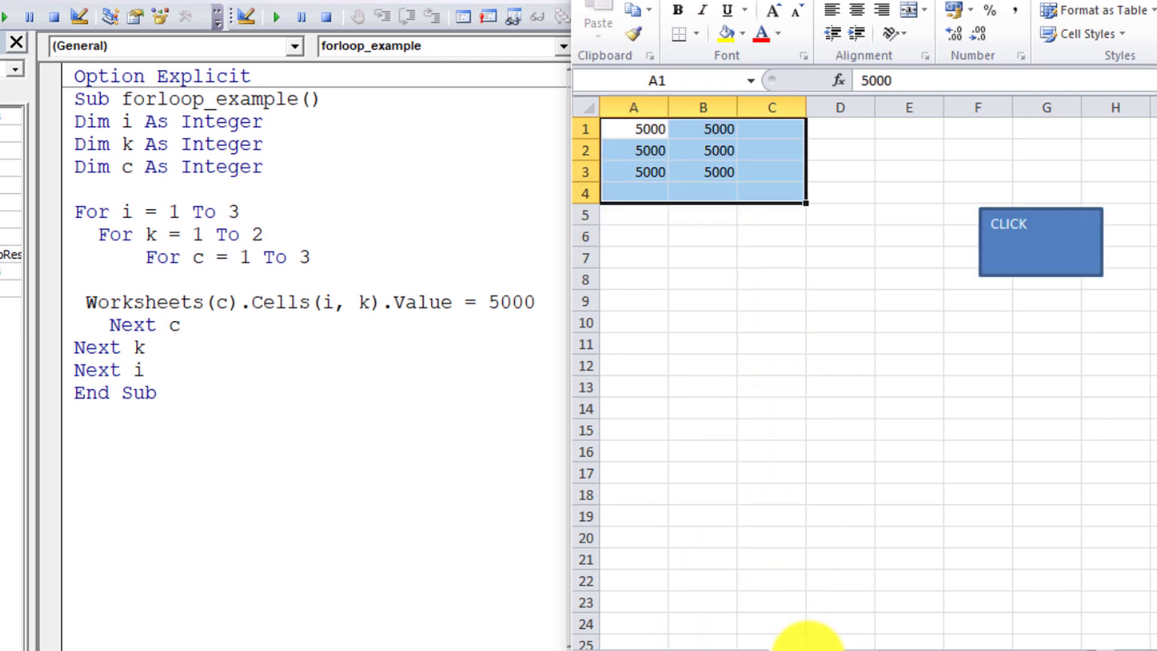
pyautogui.click(962, 506)
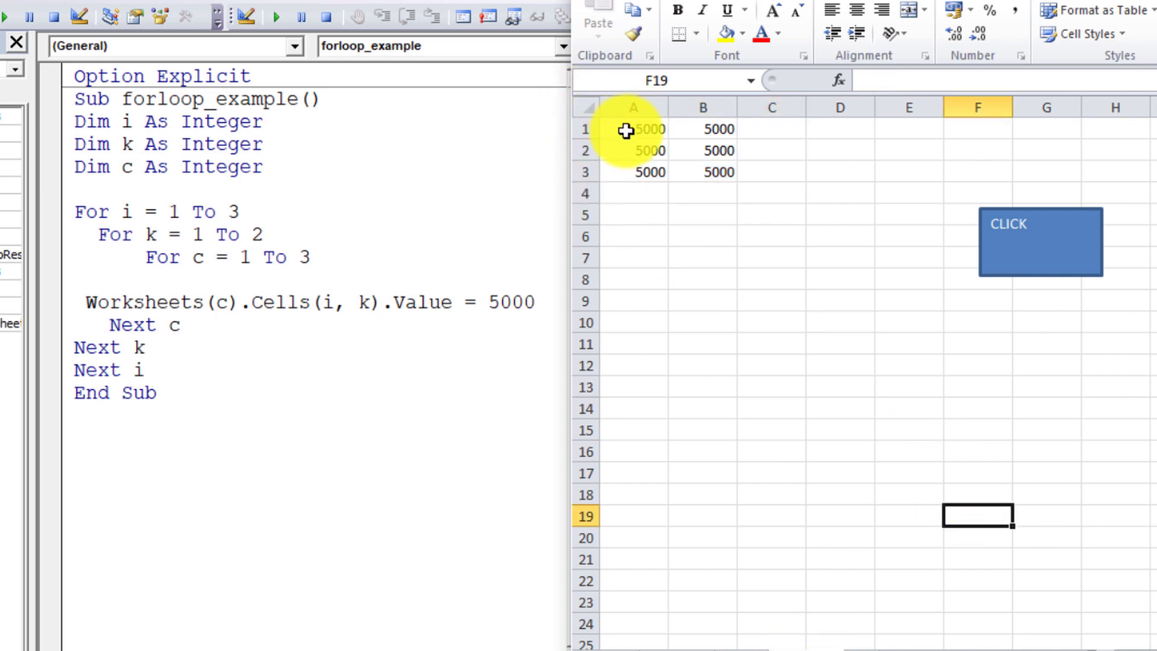
pyautogui.moveTo(625, 131); pyautogui.dragTo(771, 192)
pyautogui.press('Delete')
pyautogui.click(774, 319)
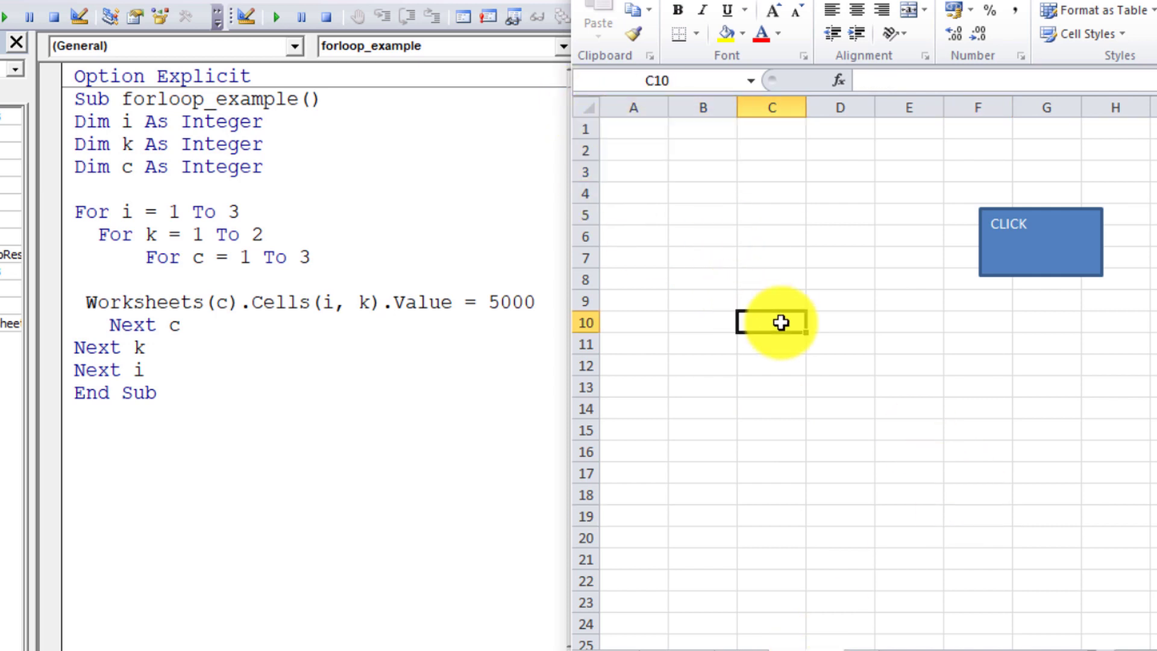
# Step: Rerun forloop_example from the CLICK rectangle and check that A1:B3 is refilled with 5000
pyautogui.click(1010, 425)
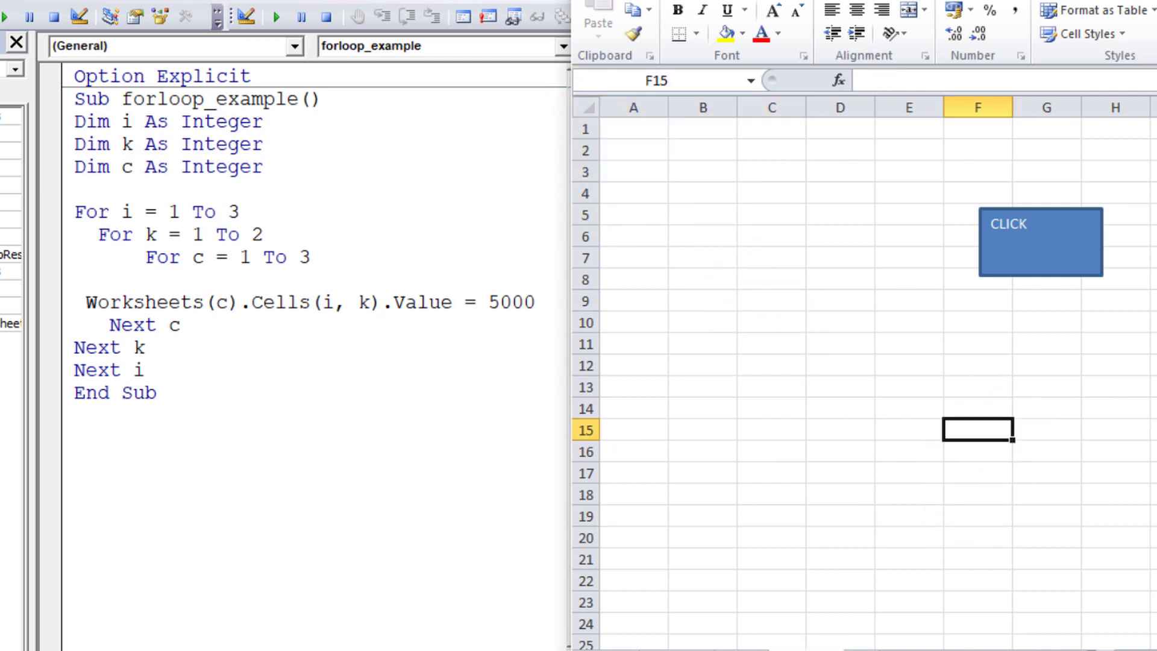
pyautogui.click(1030, 267)
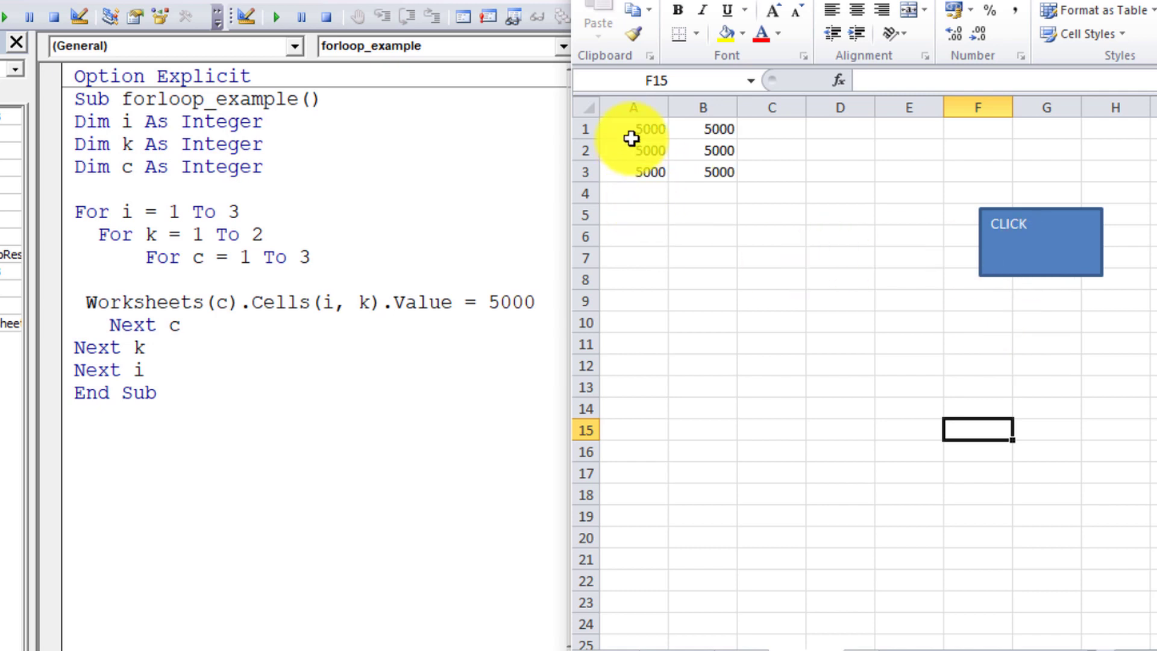
pyautogui.moveTo(629, 130)
pyautogui.mouseDown()
pyautogui.moveTo(697, 168)
pyautogui.moveTo(702, 186)
pyautogui.mouseUp()
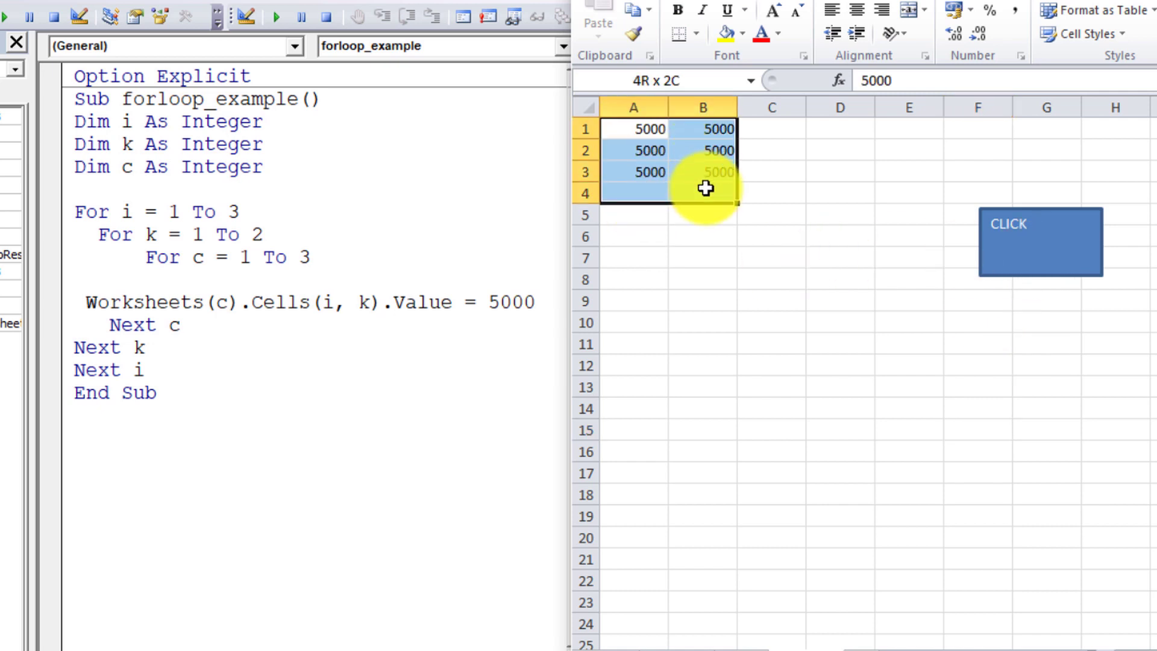
pyautogui.click(743, 232)
pyautogui.moveTo(631, 130); pyautogui.dragTo(765, 202)
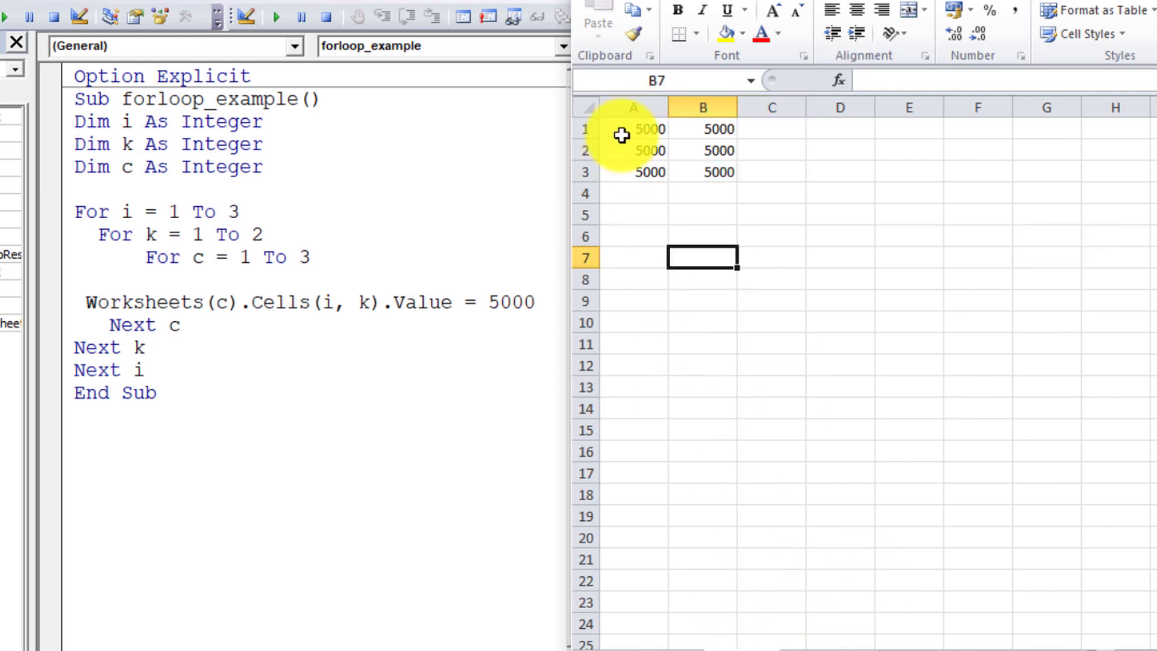
pyautogui.moveTo(622, 135); pyautogui.dragTo(703, 215)
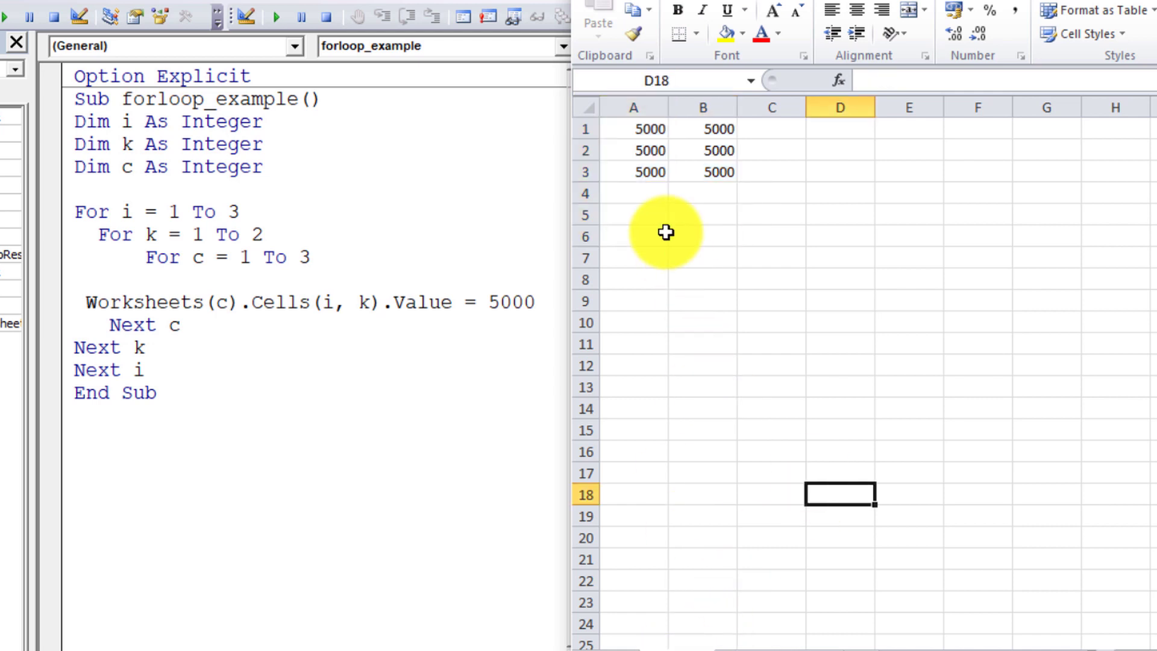
pyautogui.moveTo(630, 128); pyautogui.dragTo(777, 237)
pyautogui.click(794, 342)
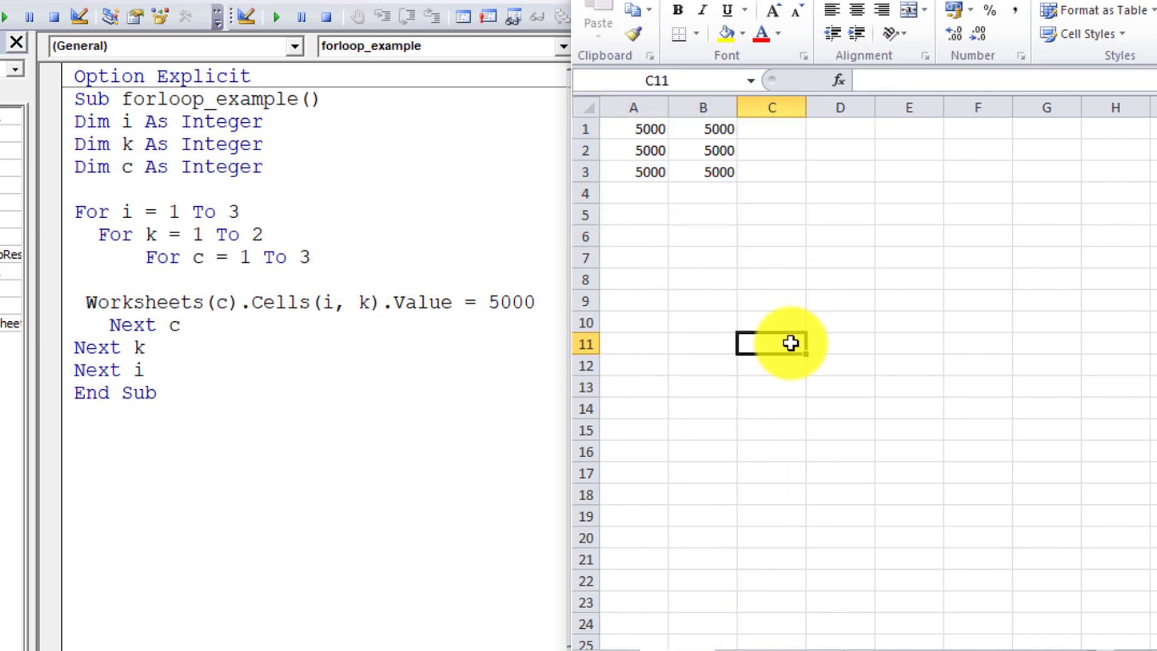